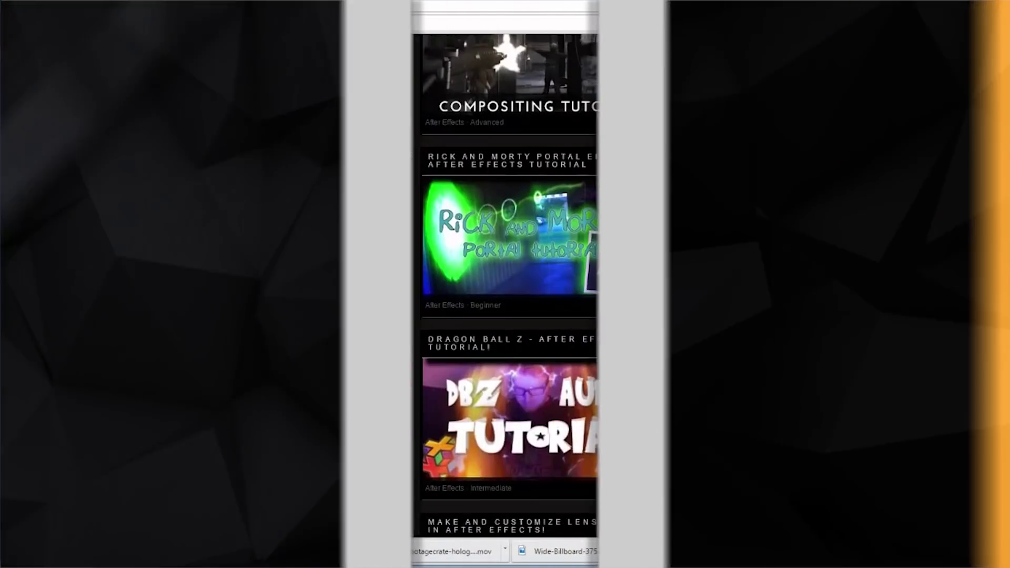
# View the compositing prekeyed footage tutorial on the After Effects tutorials page and close its video preview.
pyautogui.scroll(5, 826, 493)
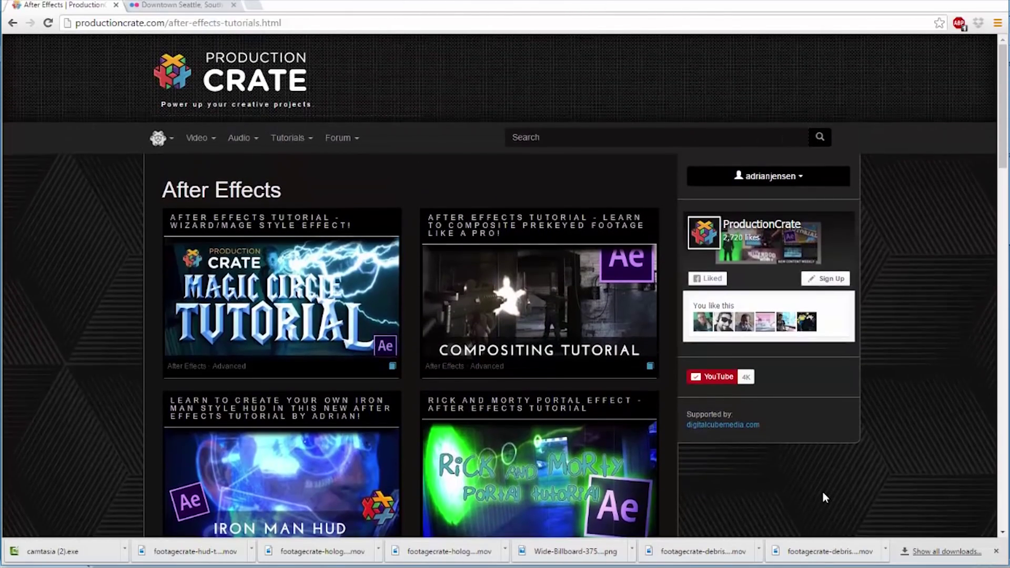
pyautogui.click(565, 328)
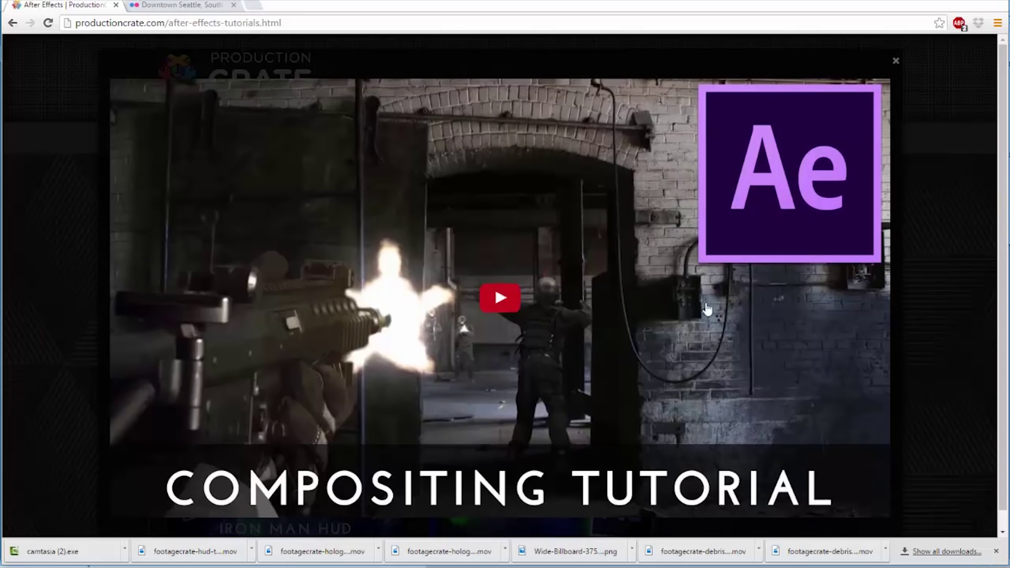
pyautogui.click(924, 340)
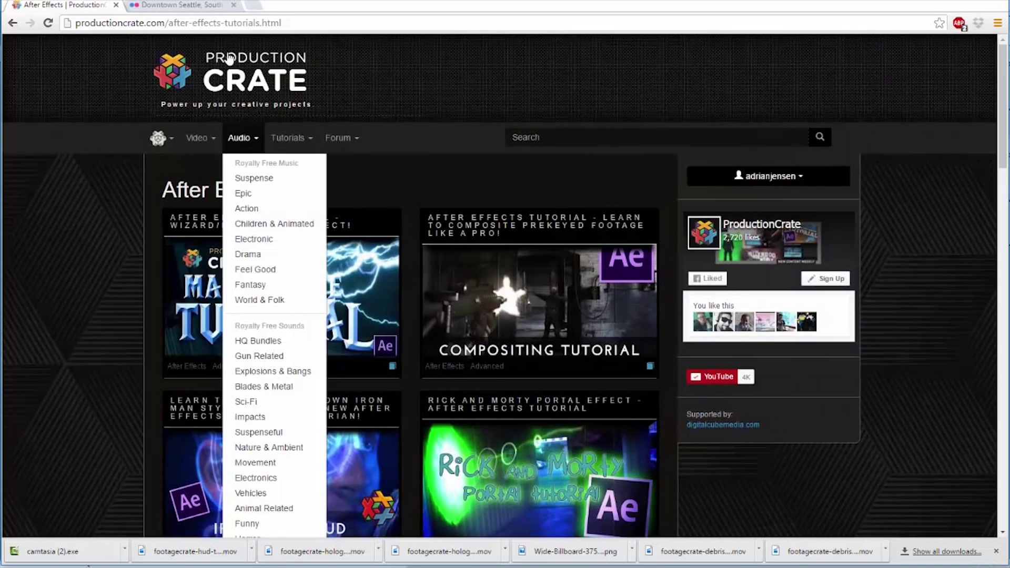
# Switch to the Flickr page and examine the Downtown Seattle drone video, reading its details and playing part of the clip.
pyautogui.click(190, 8)
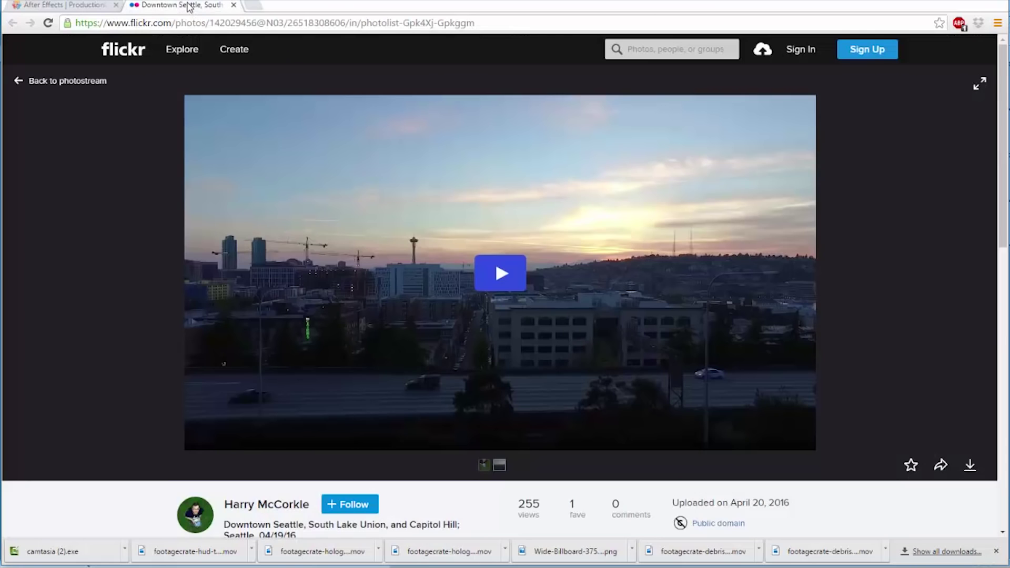
pyautogui.scroll(-2, 117, 247)
pyautogui.scroll(-6, 117, 247)
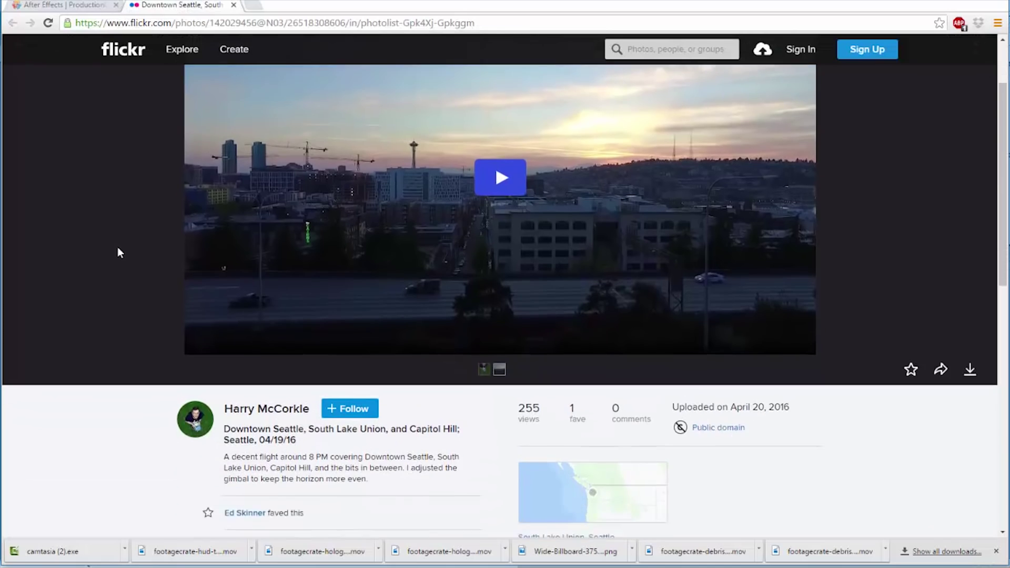
pyautogui.scroll(-1, 120, 252)
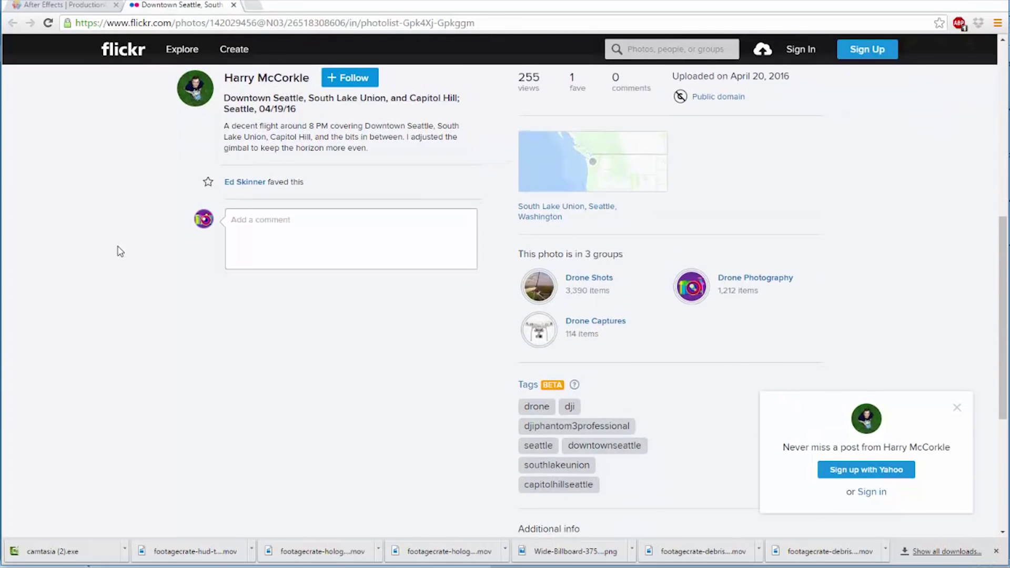
pyautogui.scroll(6, 121, 252)
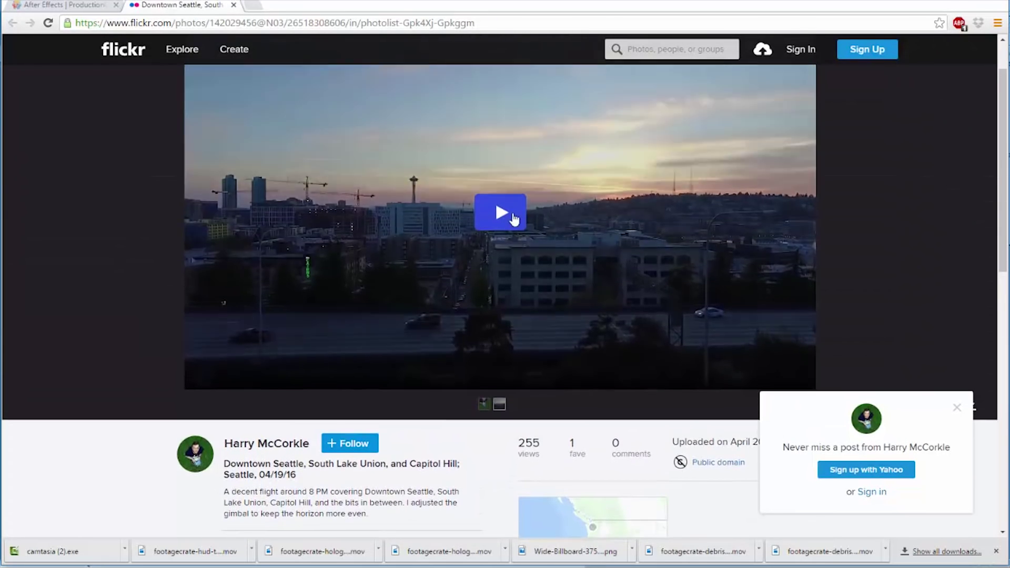
pyautogui.click(958, 409)
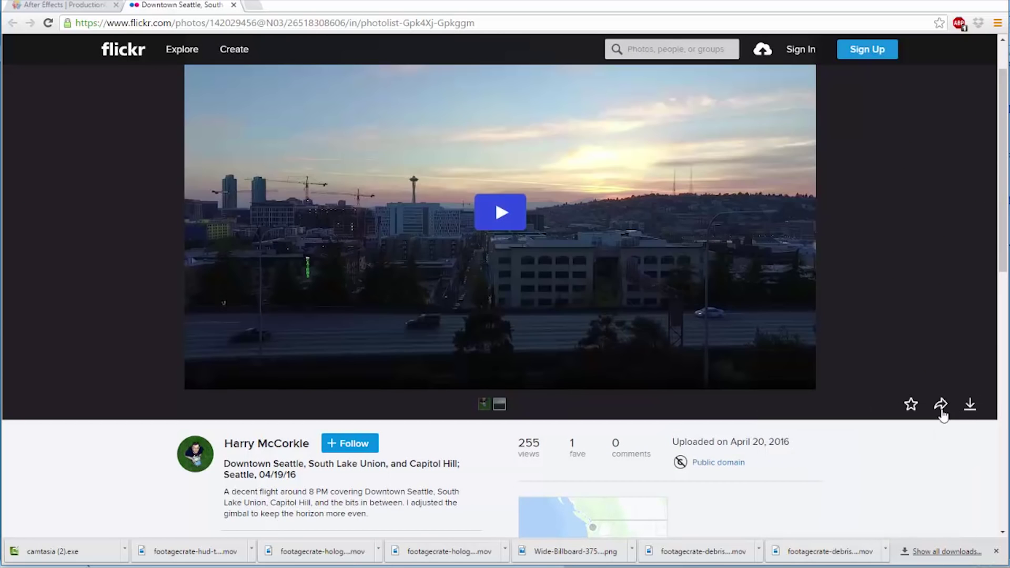
pyautogui.click(487, 224)
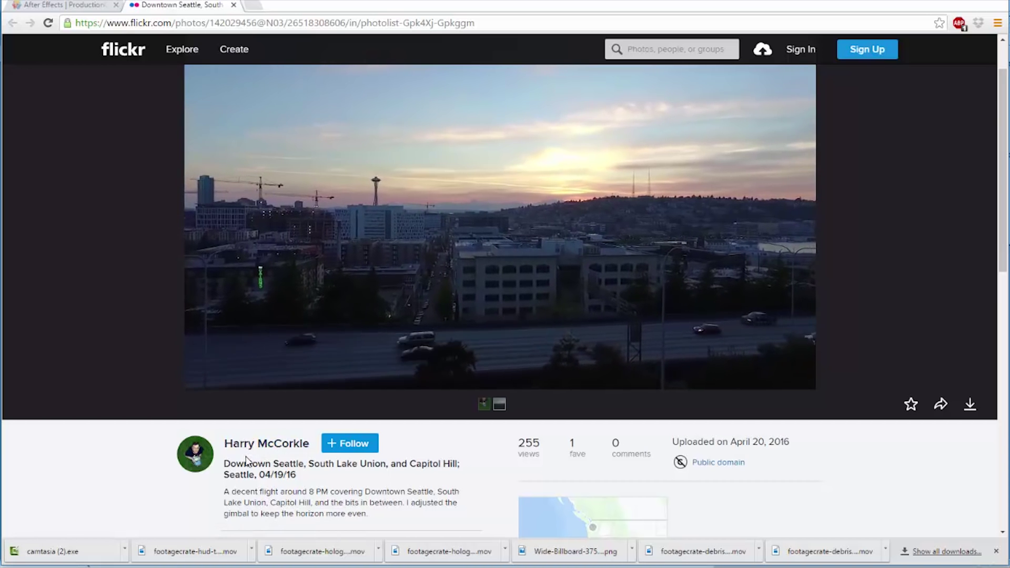
pyautogui.scroll(2, 521, 314)
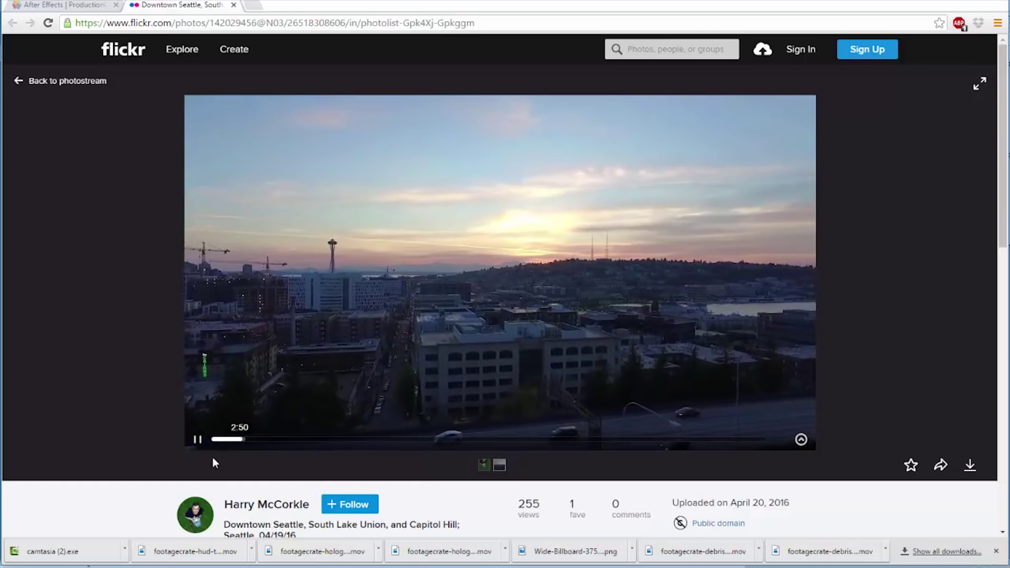
pyautogui.click(198, 441)
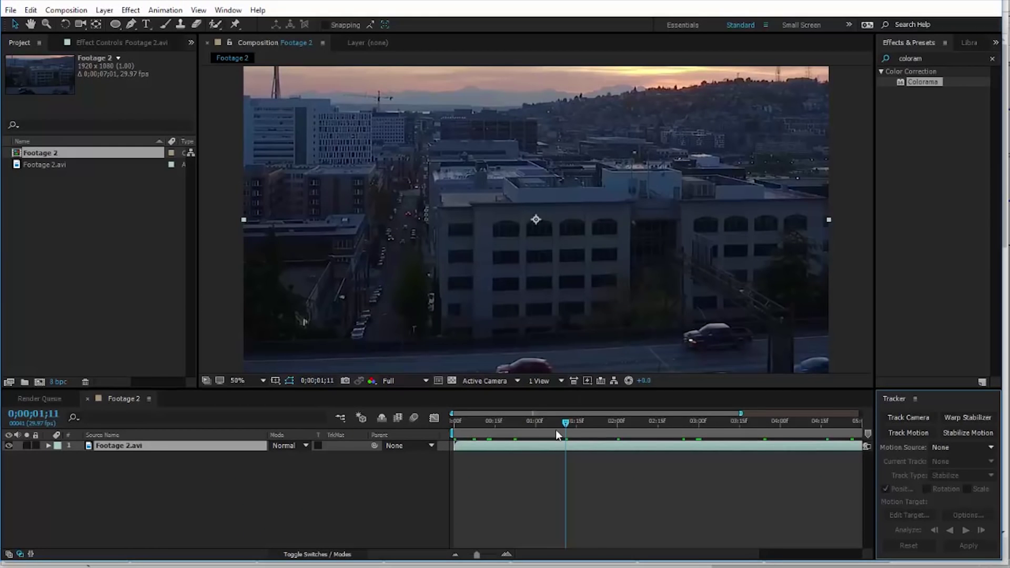
# Switch to After Effects, preview Footage 2 from its first frame, and start a 3D camera track on the Footage 2.avi layer.
pyautogui.press('space')
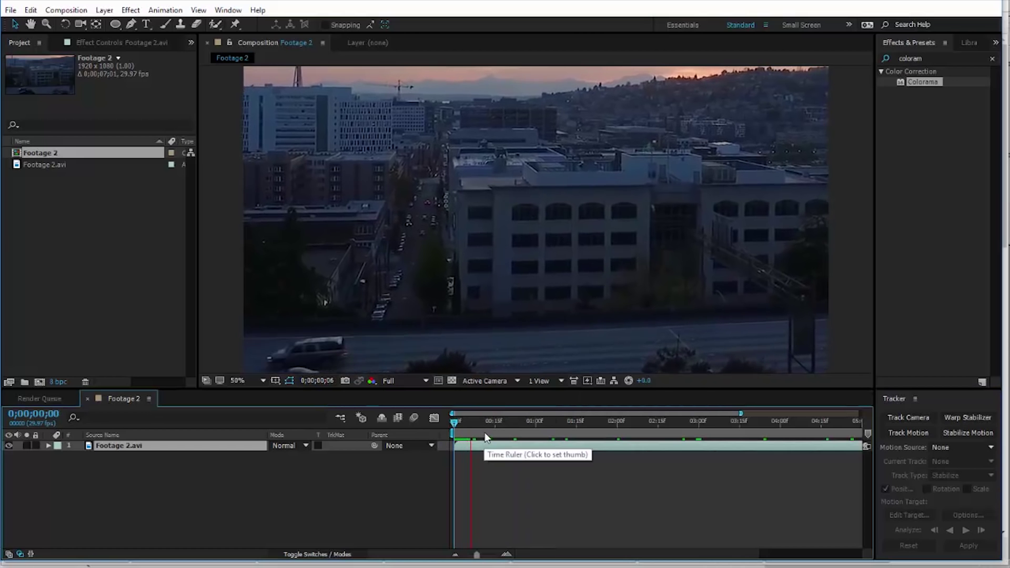
pyautogui.moveTo(509, 436); pyautogui.dragTo(443, 437)
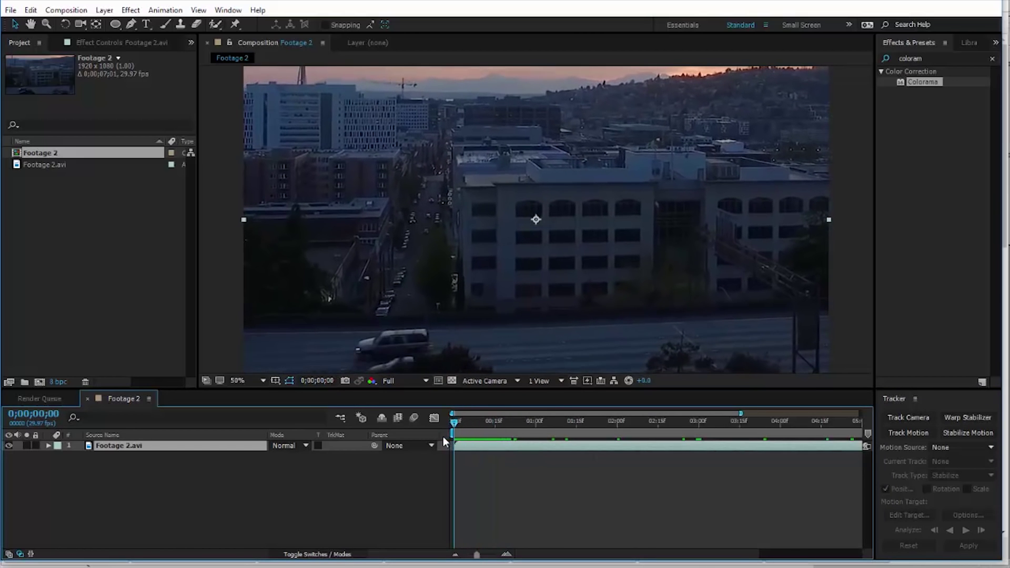
pyautogui.click(915, 418)
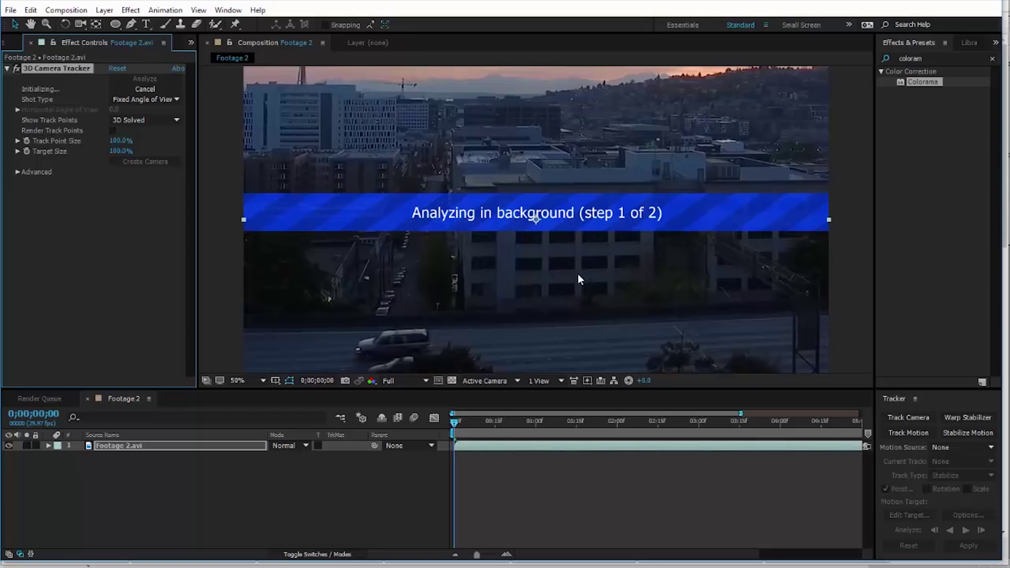
# Enlarge the composition view and scrub through the shot to examine how the 3D track points follow the buildings.
pyautogui.click(551, 254)
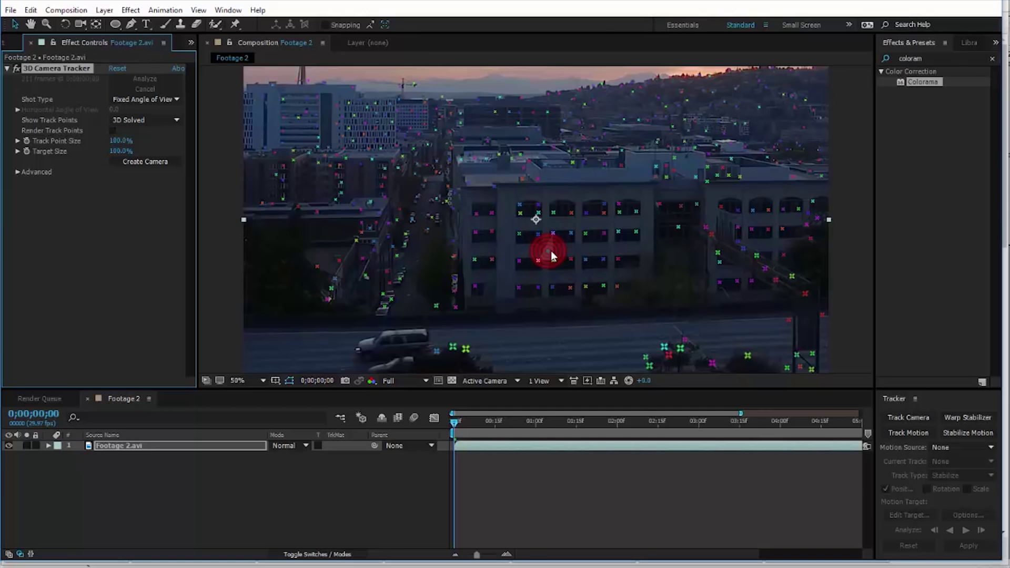
pyautogui.click(480, 435)
pyautogui.moveTo(480, 436); pyautogui.dragTo(609, 431)
pyautogui.click(528, 269)
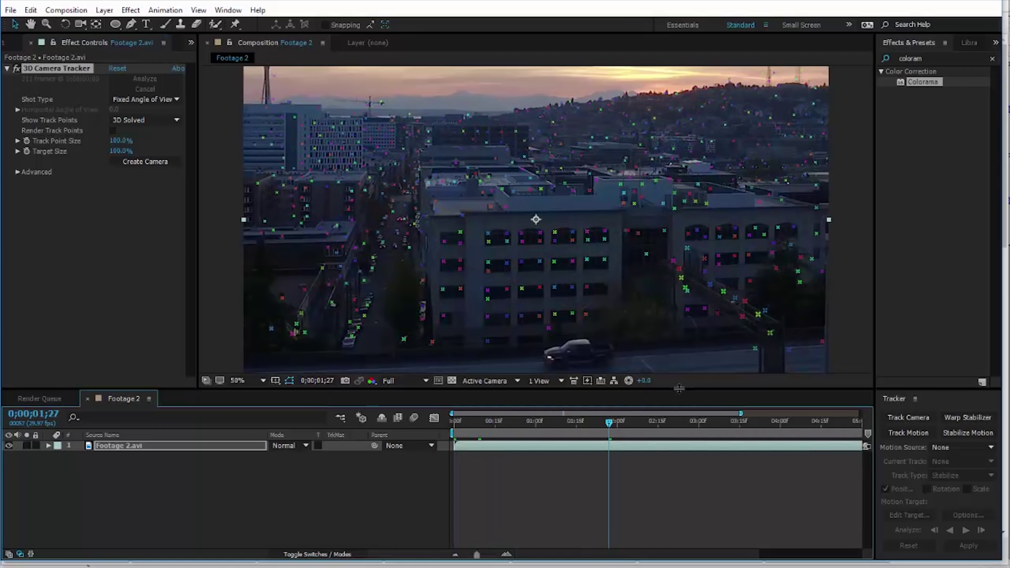
pyautogui.moveTo(679, 389); pyautogui.dragTo(677, 444)
pyautogui.moveTo(643, 484); pyautogui.dragTo(716, 479)
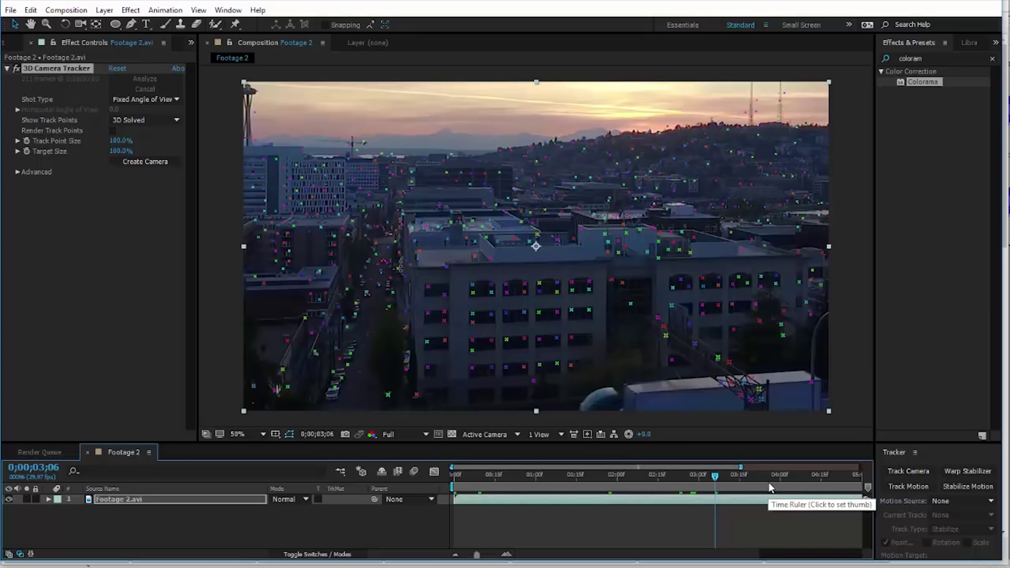
pyautogui.click(783, 480)
pyautogui.click(839, 485)
pyautogui.moveTo(773, 485); pyautogui.dragTo(574, 486)
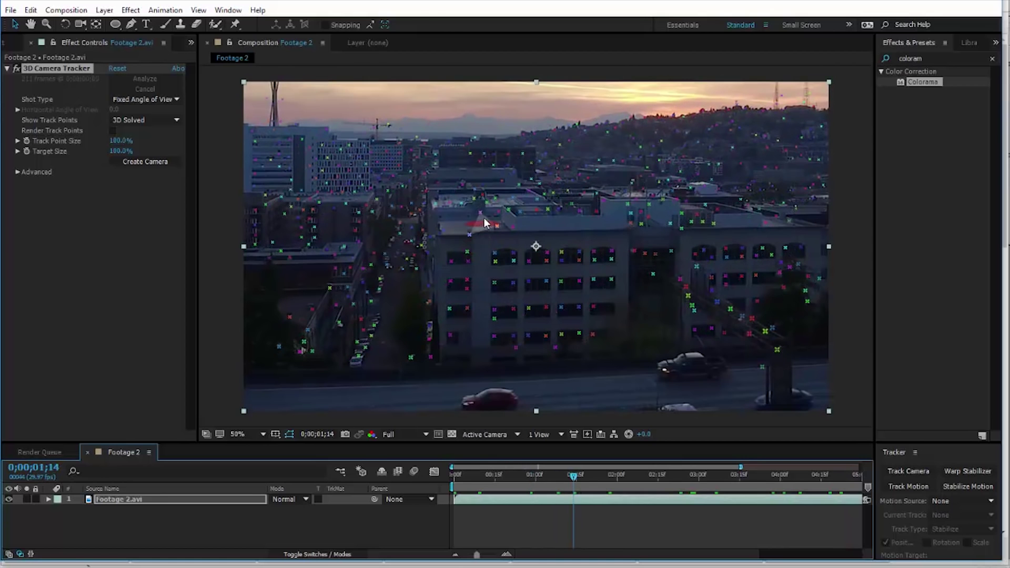
# Create a solid and camera from three track points on the central building's rooftop, and preview how the solid follows the shot.
pyautogui.scroll(4, 485, 223)
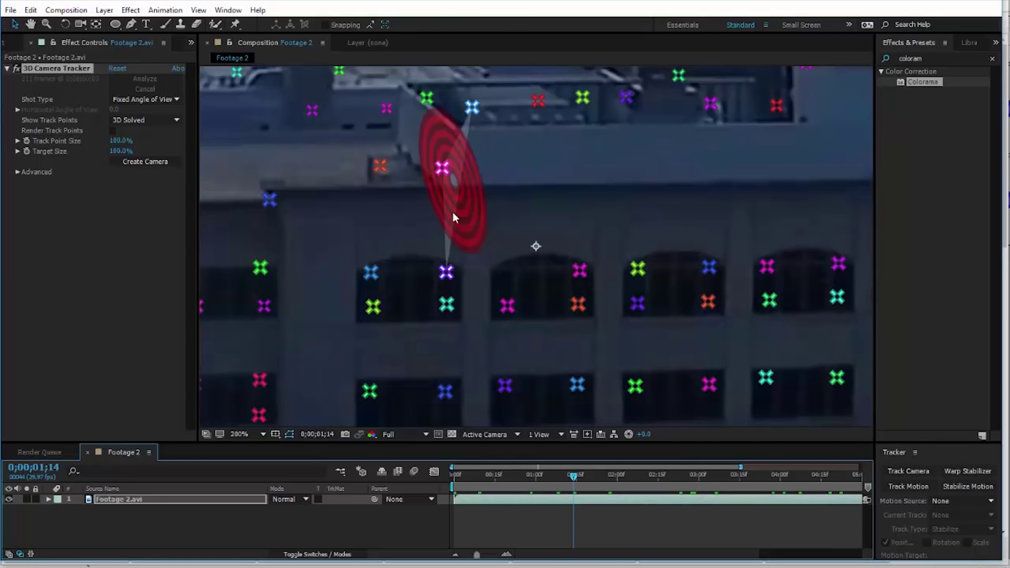
pyautogui.moveTo(462, 245); pyautogui.dragTo(679, 377)
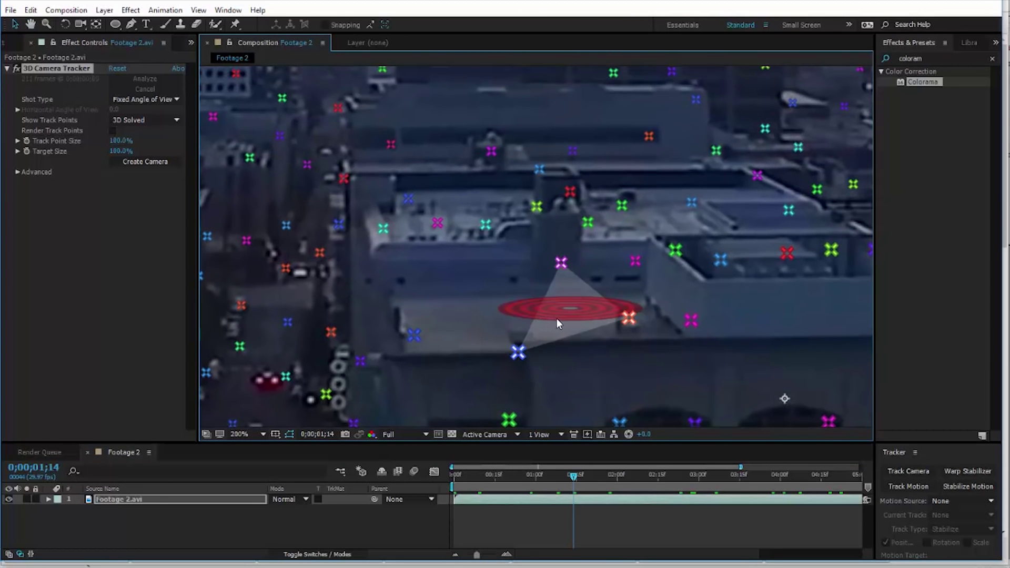
pyautogui.rightClick(567, 314)
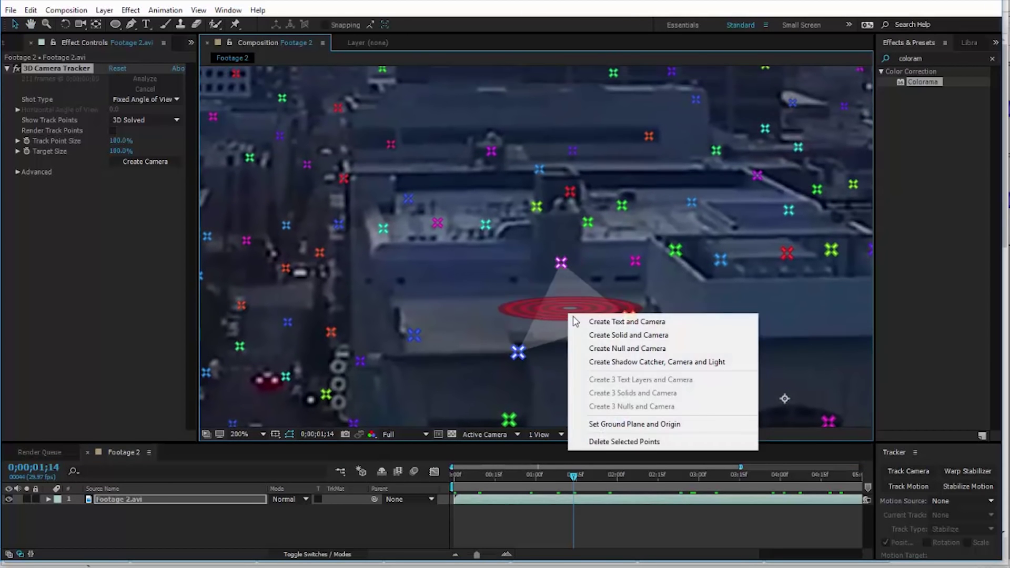
pyautogui.click(596, 338)
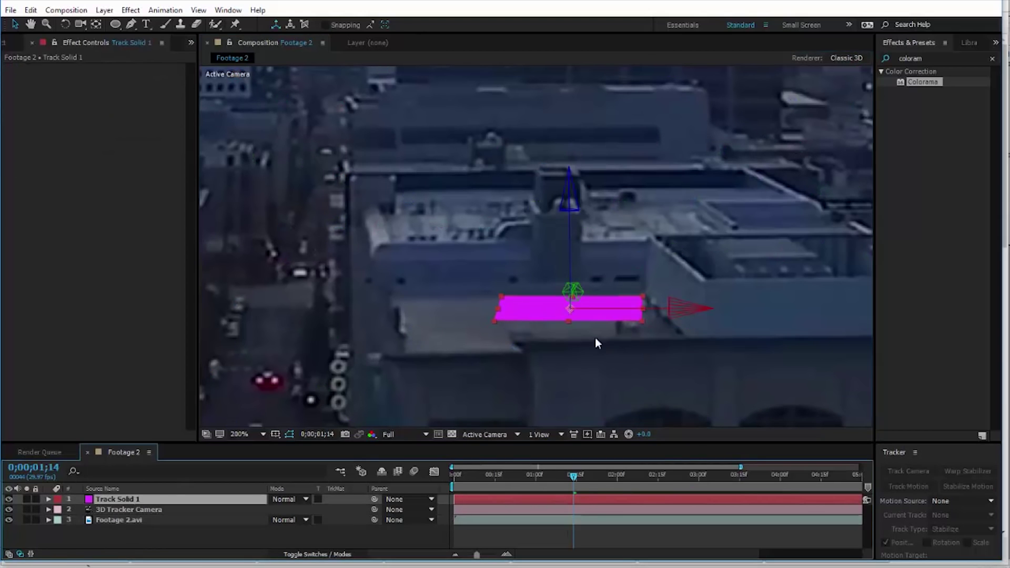
pyautogui.press('space')
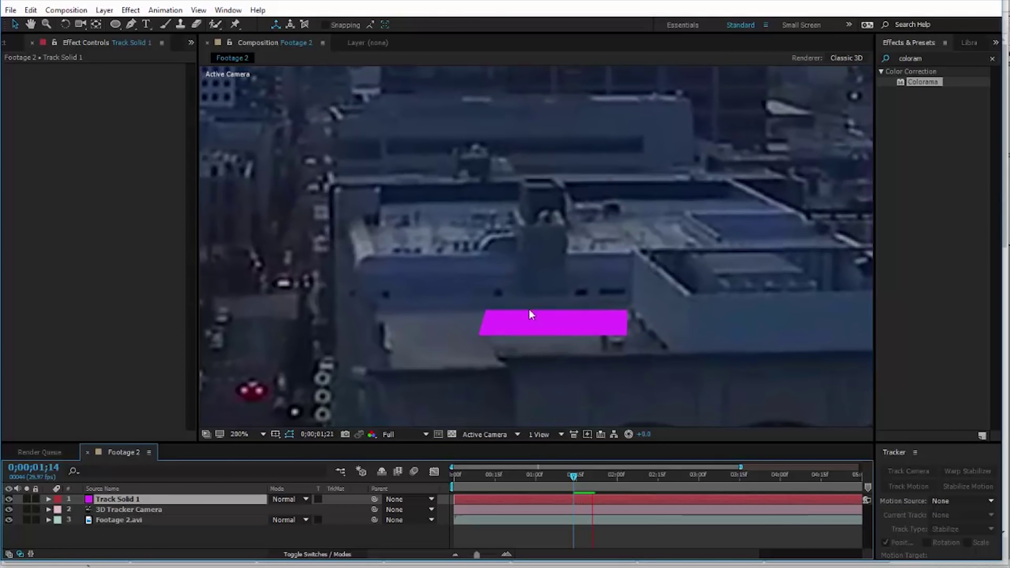
pyautogui.scroll(-2, 595, 316)
pyautogui.click(138, 510)
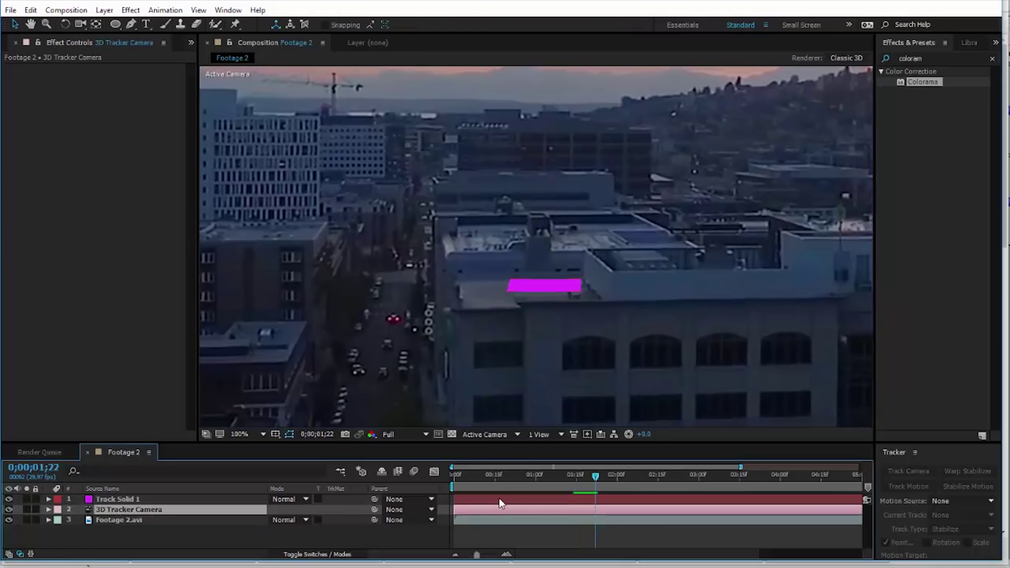
pyautogui.scroll(-2, 388, 329)
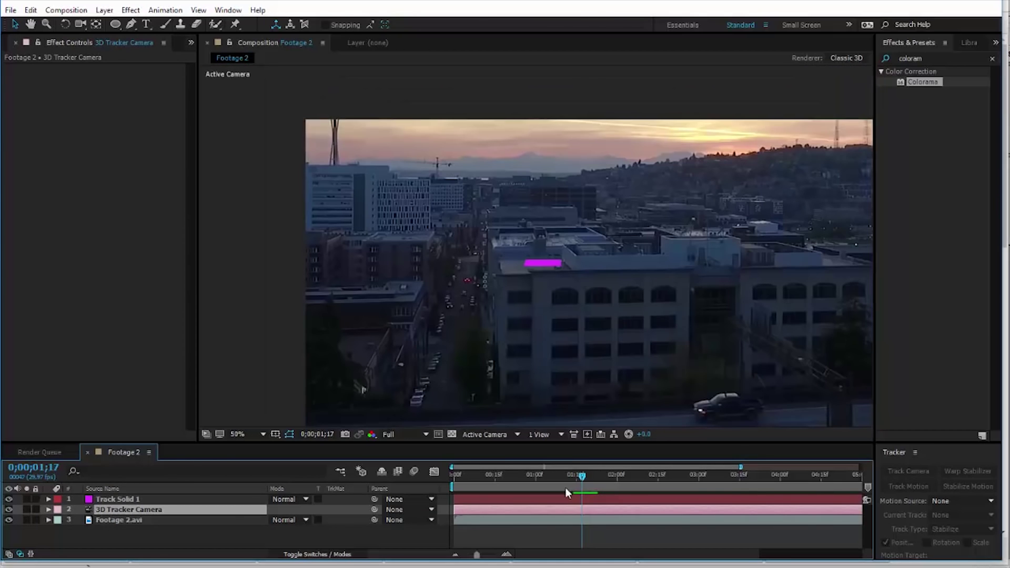
# Create a second solid from a group of track points on the central building's windowed front, and scrub to check its tracking.
pyautogui.click(234, 434)
pyautogui.click(249, 210)
pyautogui.click(334, 418)
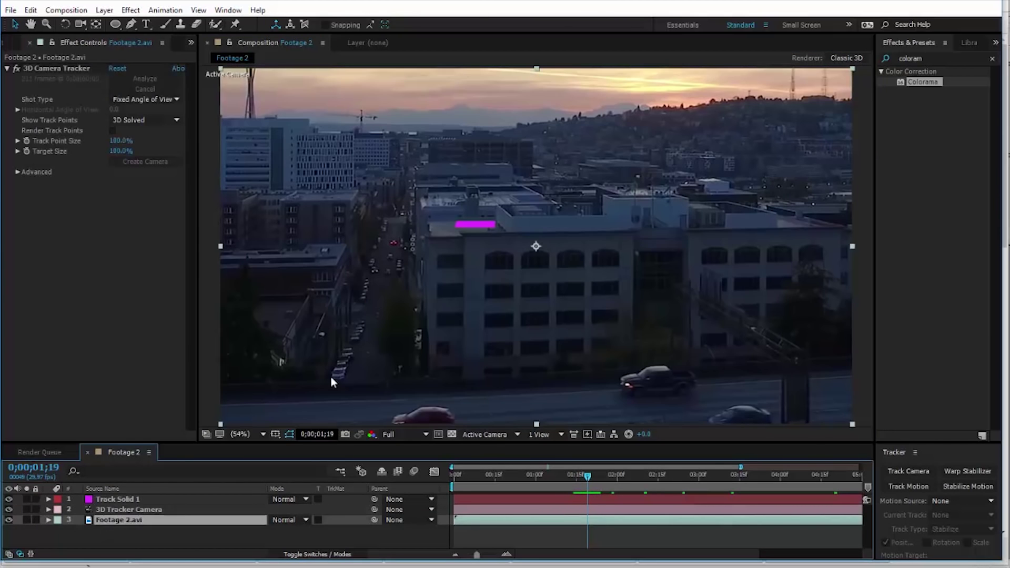
pyautogui.click(56, 69)
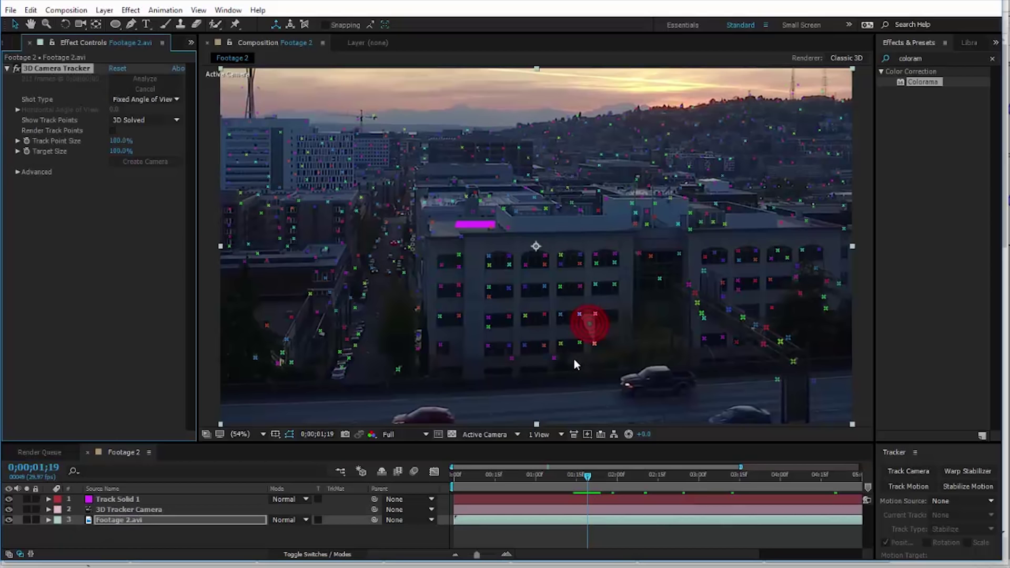
pyautogui.moveTo(626, 252)
pyautogui.mouseDown()
pyautogui.moveTo(482, 326)
pyautogui.moveTo(484, 369)
pyautogui.mouseUp()
pyautogui.rightClick(550, 302)
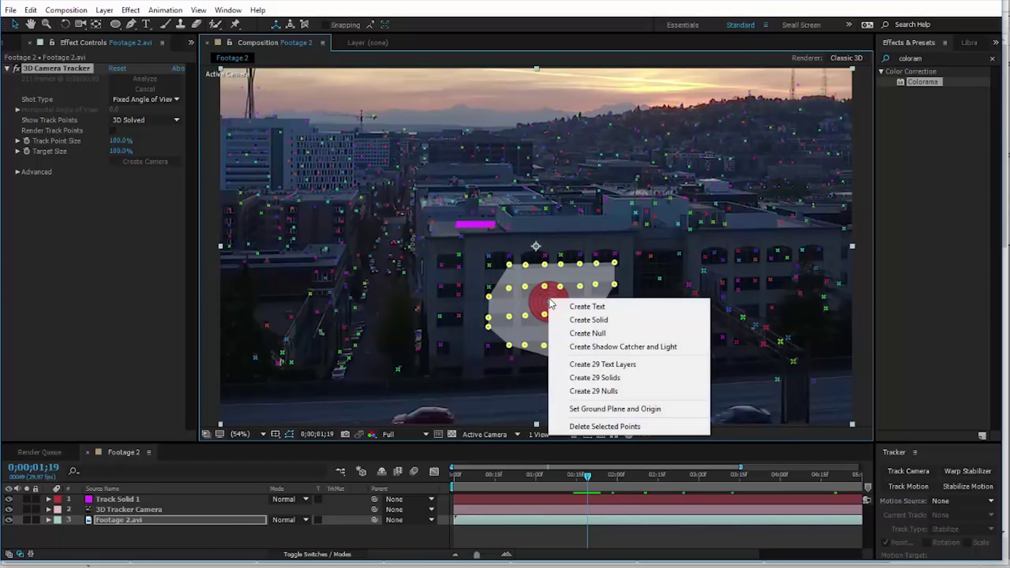
pyautogui.click(568, 321)
pyautogui.click(581, 538)
pyautogui.moveTo(689, 485); pyautogui.dragTo(643, 485)
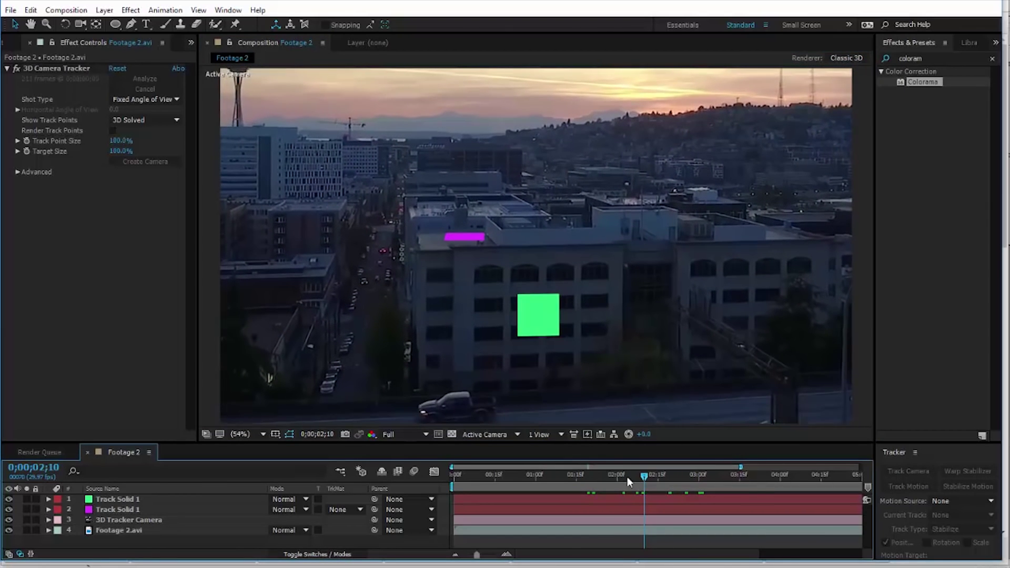
# Disable the 3D Camera Tracker effect on the footage layer and hide both Track Solid 1 layers.
pyautogui.click(50, 67)
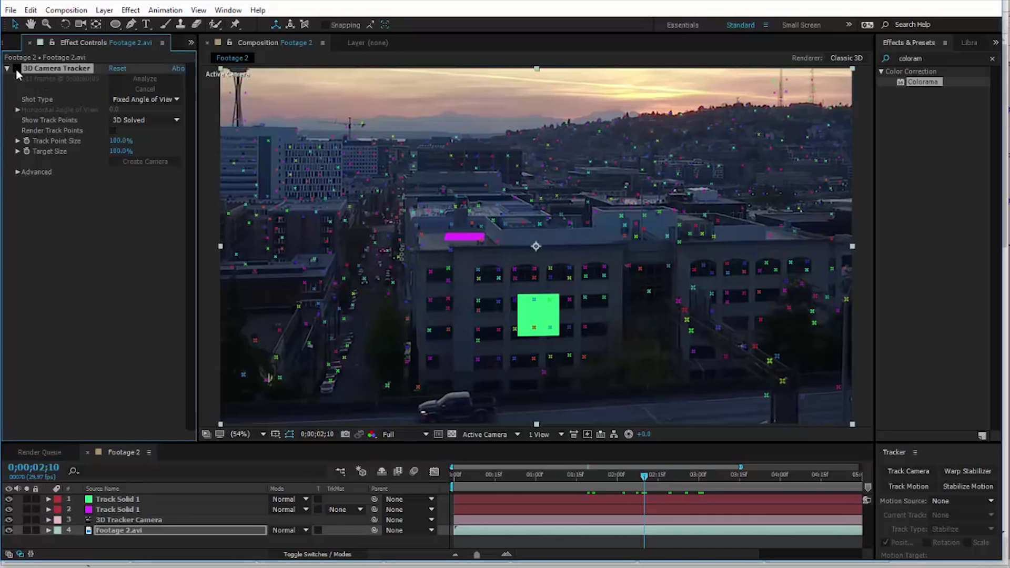
pyautogui.click(118, 530)
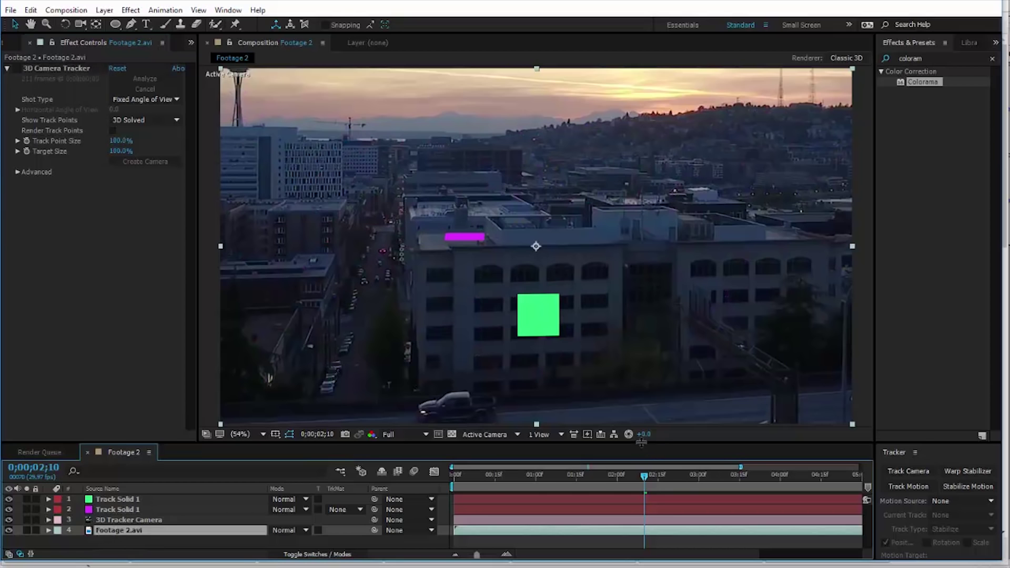
pyautogui.moveTo(643, 443); pyautogui.dragTo(643, 425)
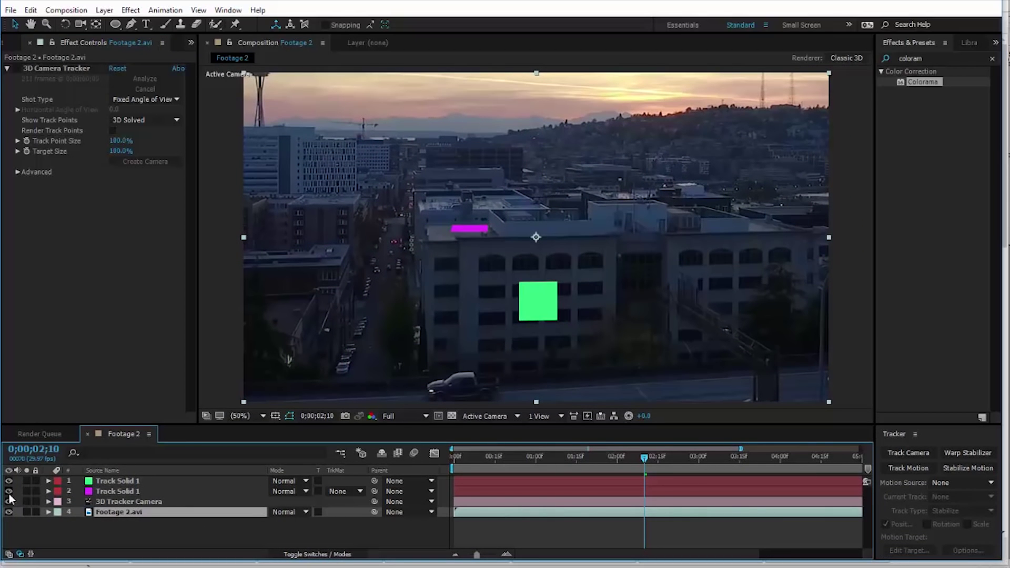
pyautogui.moveTo(8, 480); pyautogui.dragTo(8, 491)
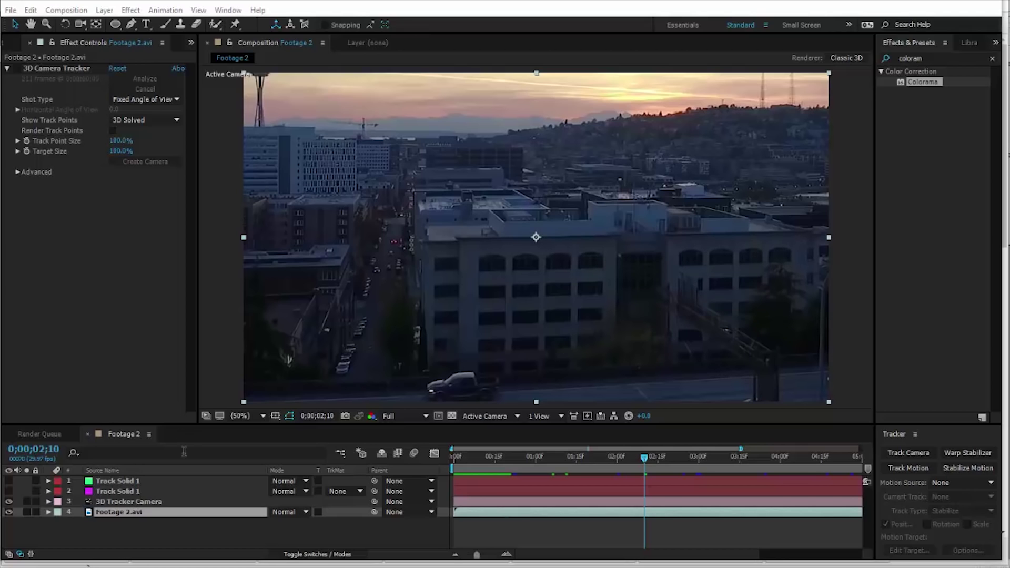
# Duplicate the Footage 2.avi layer and hide the lower copy.
pyautogui.click(112, 511)
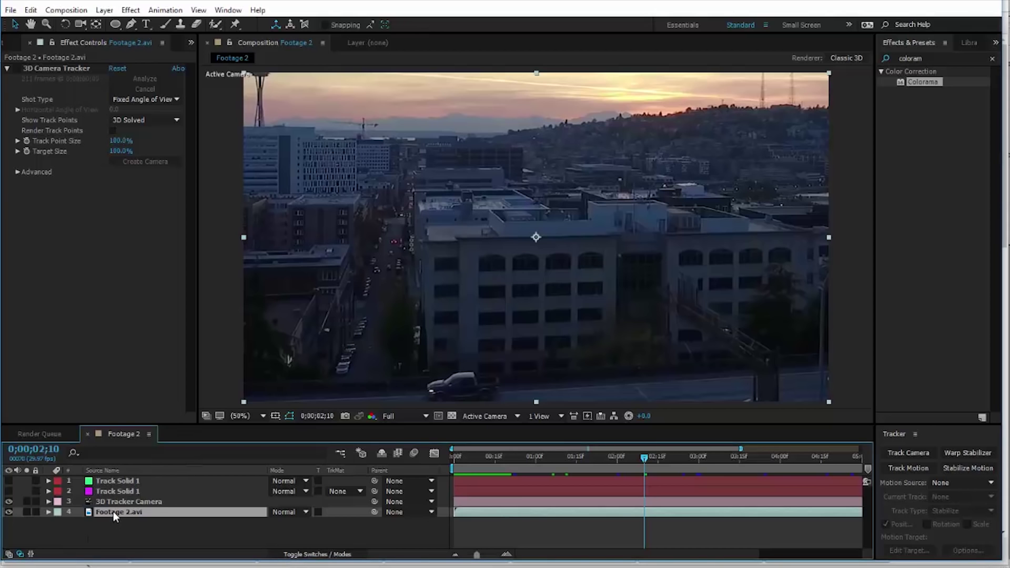
pyautogui.hotkey('ctrl', 'd')
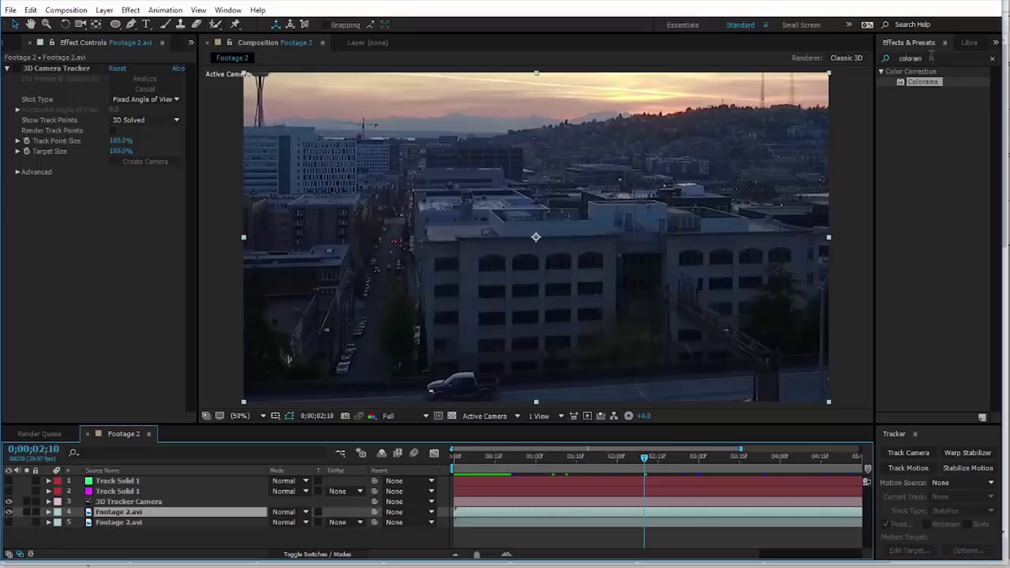
# Apply the Tint effect to the visible Footage 2.avi layer to turn it black and white.
pyautogui.press('BackSpace')
pyautogui.press('BackSpace')
pyautogui.press('BackSpace')
pyautogui.press('BackSpace')
pyautogui.press('BackSpace')
pyautogui.press('BackSpace')
pyautogui.press('BackSpace')
pyautogui.write('tint')
pyautogui.moveTo(915, 112); pyautogui.dragTo(648, 269)
pyautogui.press('.')
pyautogui.press(',')
pyautogui.moveTo(621, 307); pyautogui.dragTo(624, 264)
# Move the playhead to 0;00;00;28 and apply the Invert effect to the tinted footage layer.
pyautogui.click(519, 473)
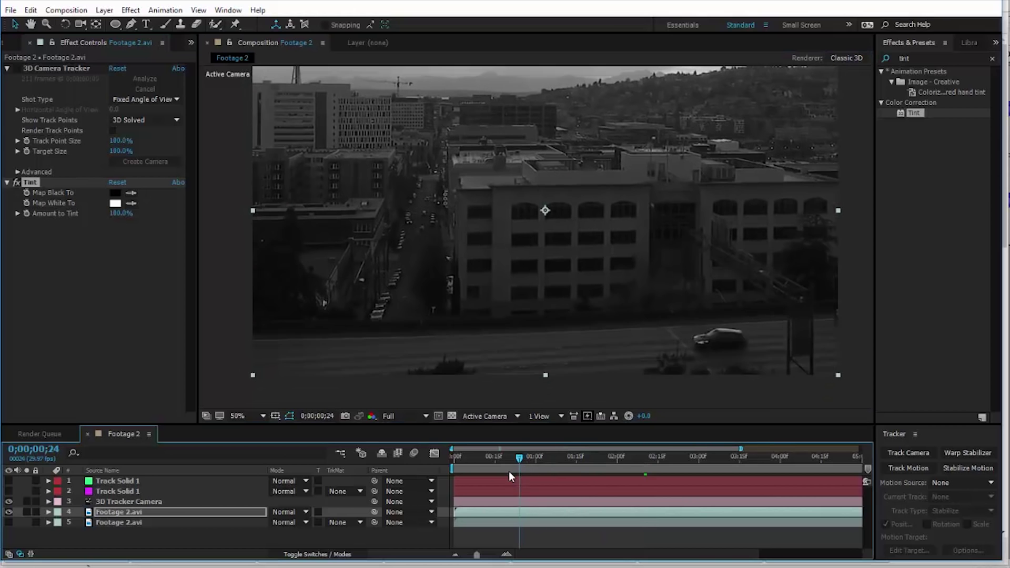
pyautogui.press('pagedown')
pyautogui.press('pagedown')
pyautogui.press('pagedown')
pyautogui.press('pagedown')
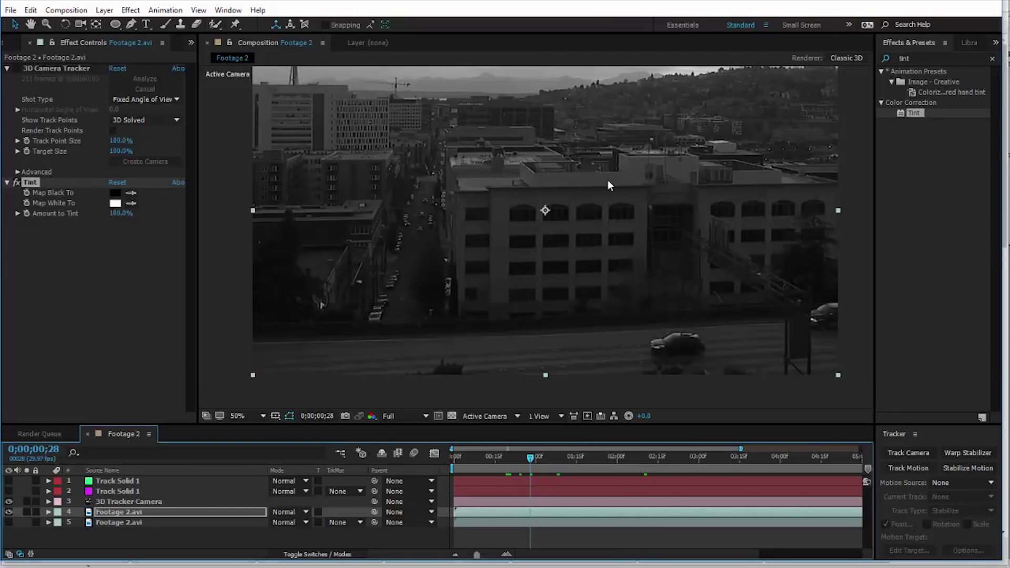
pyautogui.hotkey('ctrl', '5')
pyautogui.write('inv')
pyautogui.press('Return')
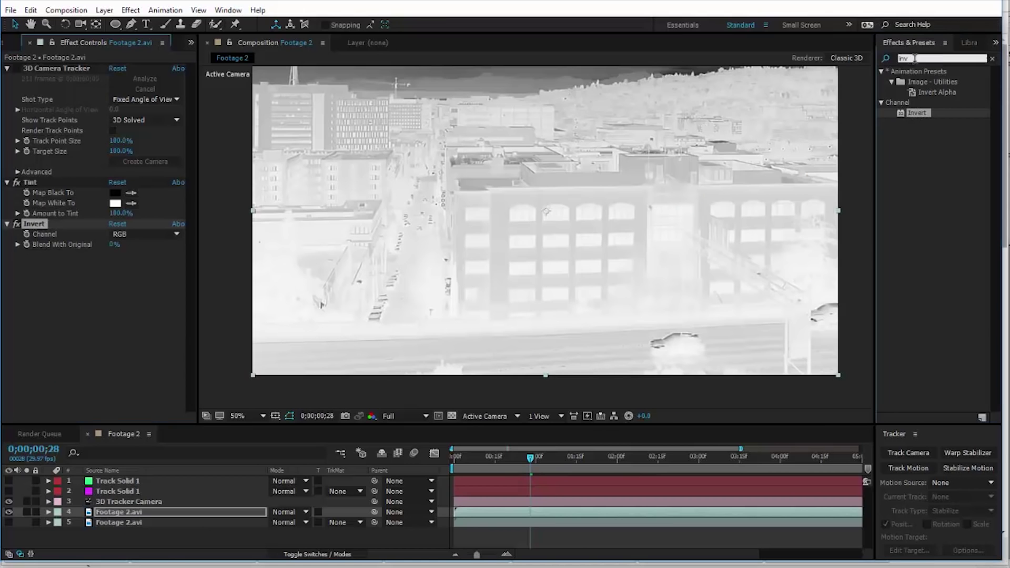
# Add the Levels effect to the inverted footage layer and raise its Input Black to 189.
pyautogui.hotkey('ctrl', '5')
pyautogui.write('level')
pyautogui.moveTo(919, 134); pyautogui.dragTo(145, 278)
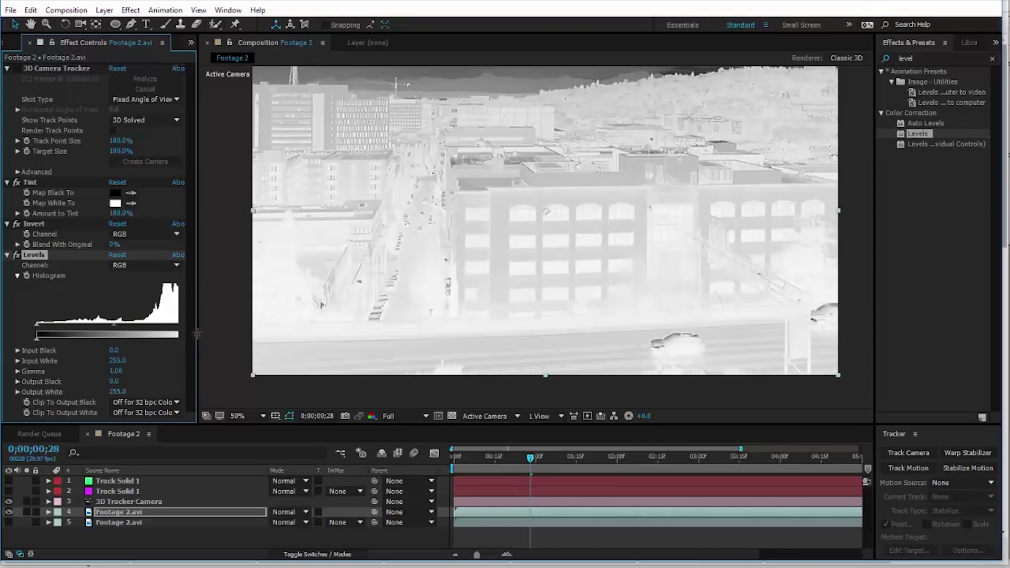
pyautogui.moveTo(197, 334); pyautogui.dragTo(222, 338)
pyautogui.moveTo(170, 328); pyautogui.dragTo(228, 335)
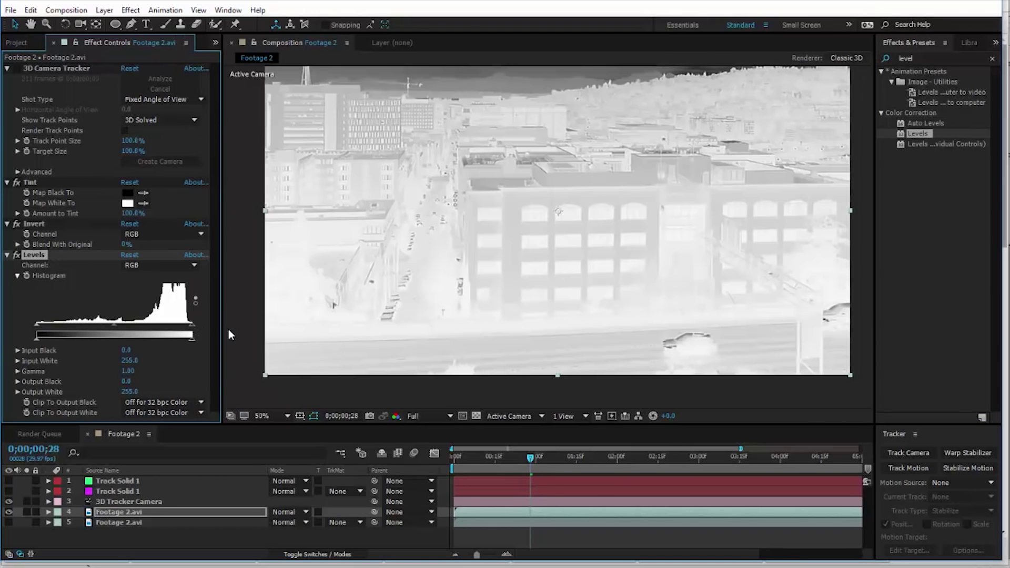
pyautogui.moveTo(36, 326); pyautogui.dragTo(153, 330)
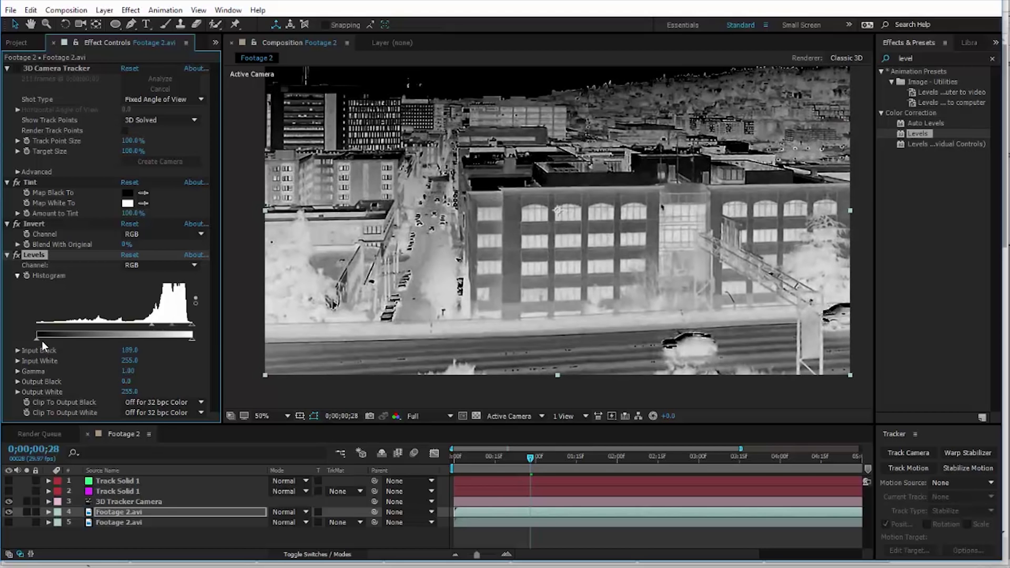
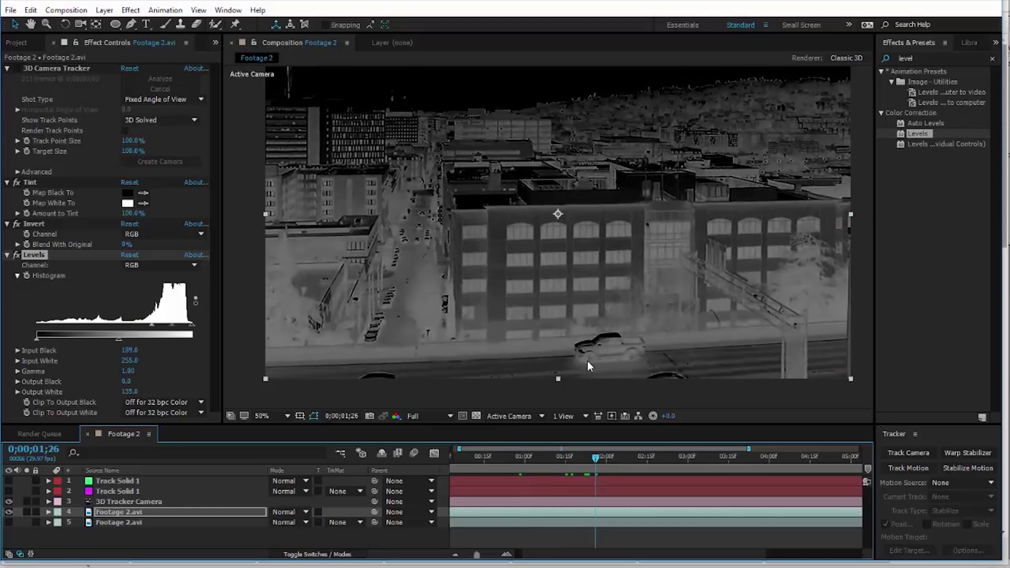
# Scrub and play through the shot to check the inverted, darkened look of the footage.
pyautogui.moveTo(606, 467); pyautogui.dragTo(563, 468)
pyautogui.scroll(-1, 592, 342)
pyautogui.scroll(1, 592, 345)
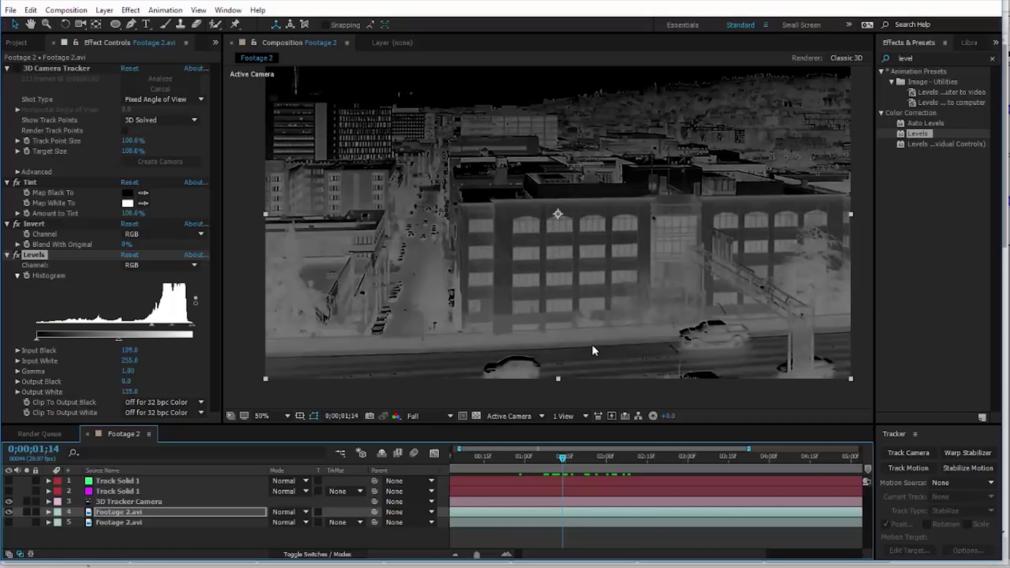
pyautogui.scroll(2, 573, 230)
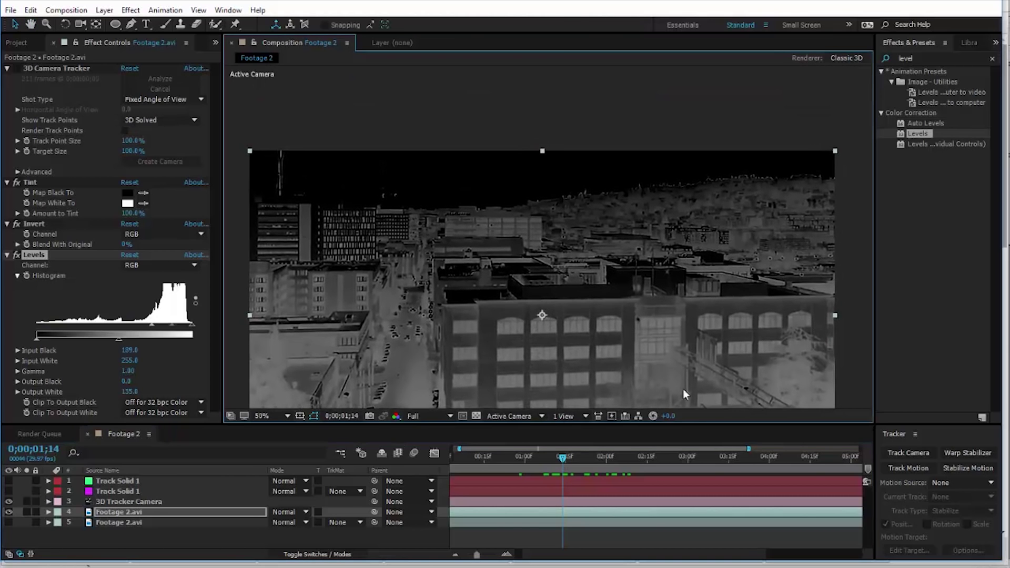
pyautogui.moveTo(602, 462); pyautogui.dragTo(547, 477)
pyautogui.press('space')
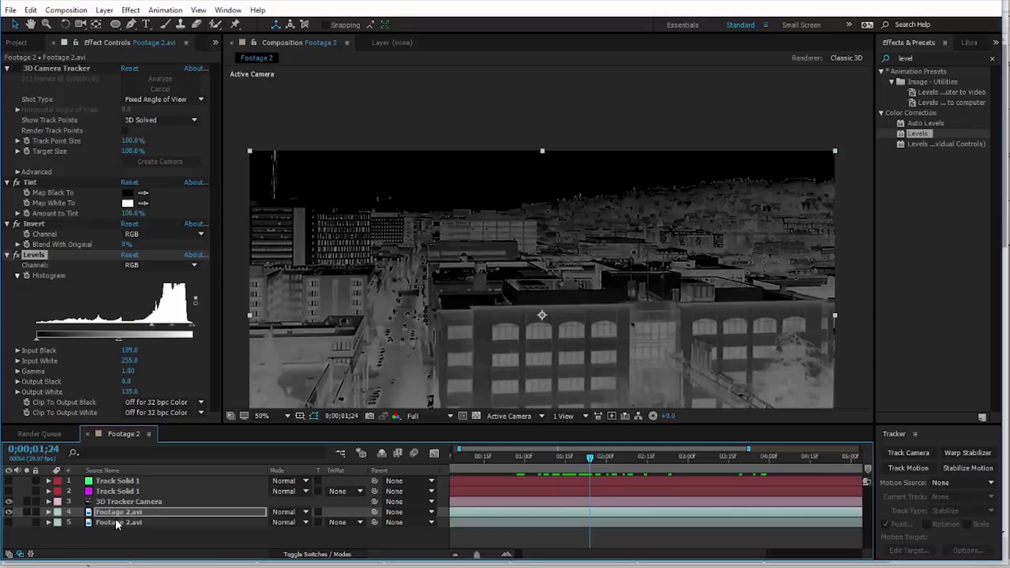
# Duplicate the inverted Footage 2.avi layer together with its effects.
pyautogui.hotkey('ctrl', 'd')
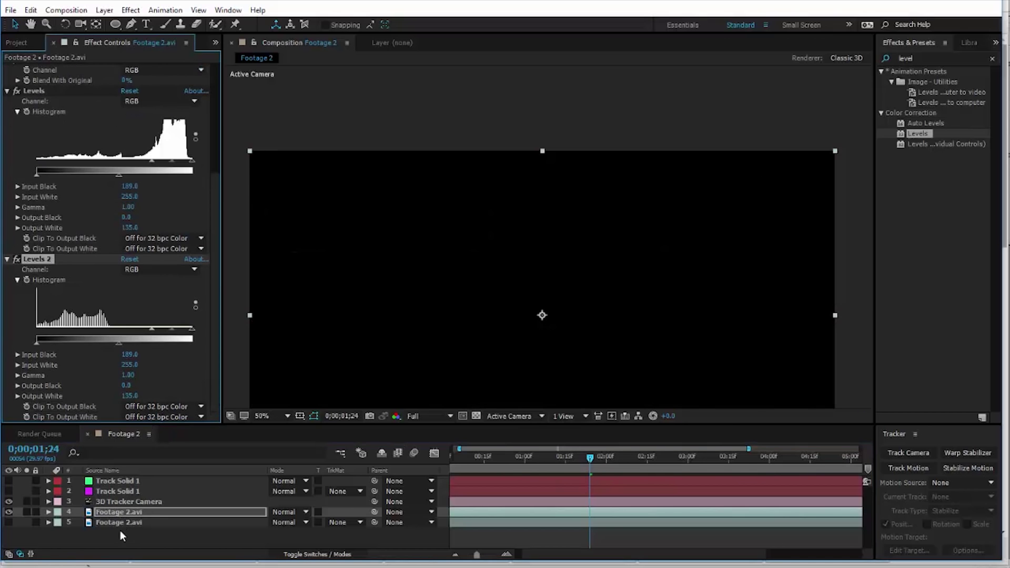
pyautogui.hotkey('ctrl', 'z')
pyautogui.click(115, 512)
pyautogui.hotkey('ctrl', 'd')
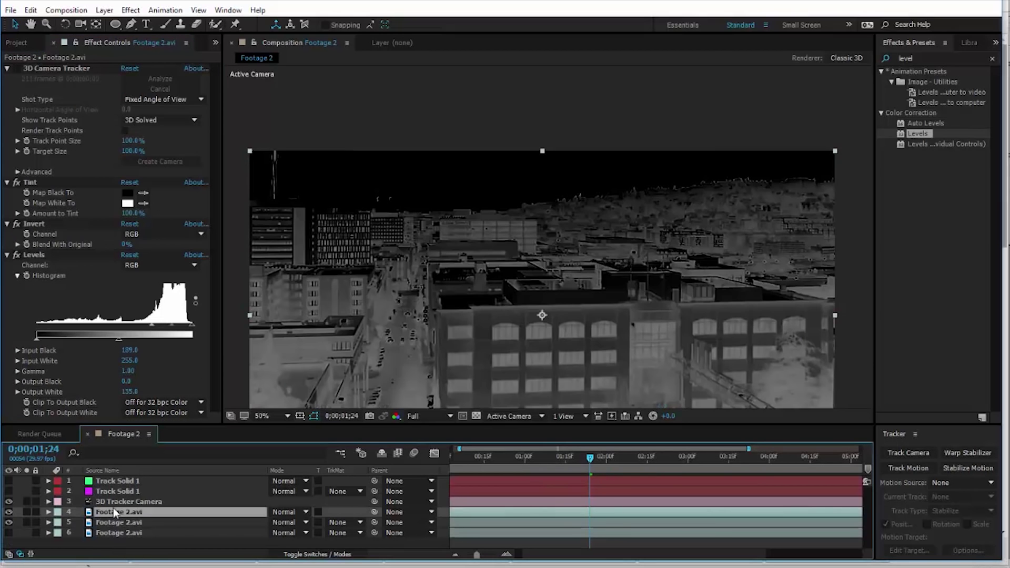
# Reset Levels on the new top copy, and set Input Black to 149 and Input White to 164 to separate the sky.
pyautogui.moveTo(515, 278); pyautogui.dragTo(513, 179)
pyautogui.moveTo(153, 325); pyautogui.dragTo(148, 325)
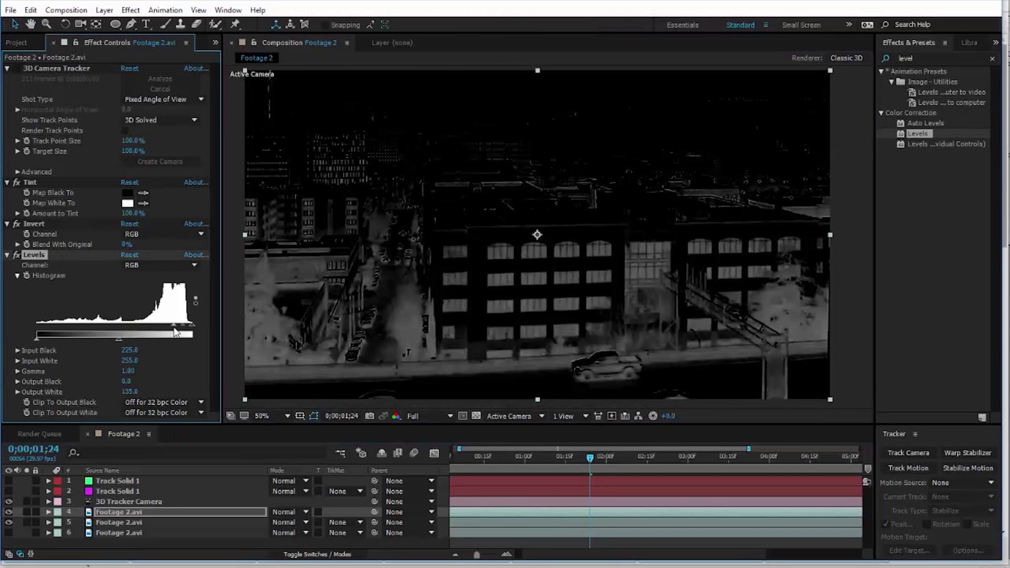
pyautogui.moveTo(178, 327); pyautogui.dragTo(146, 326)
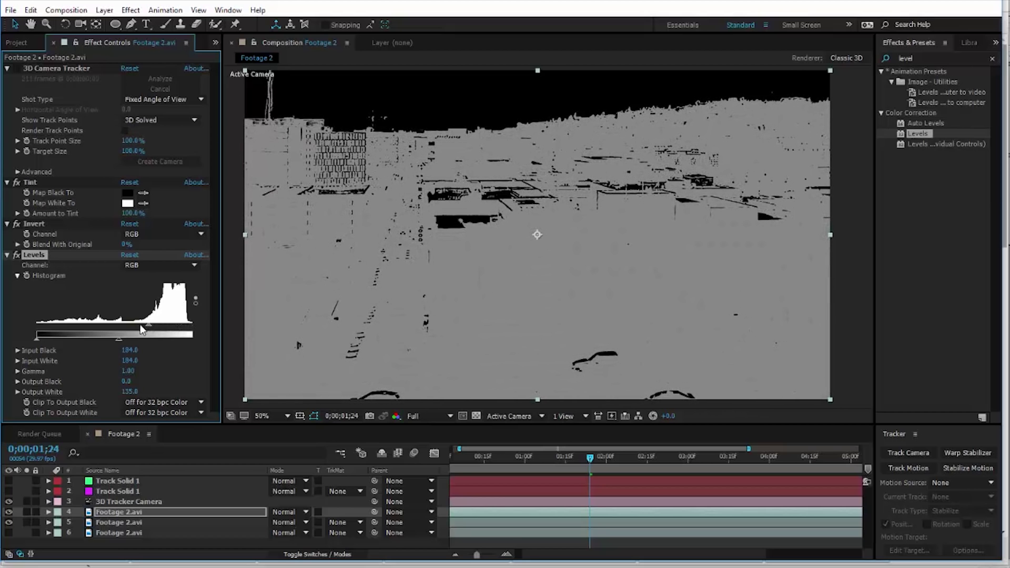
pyautogui.click(135, 259)
pyautogui.click(131, 256)
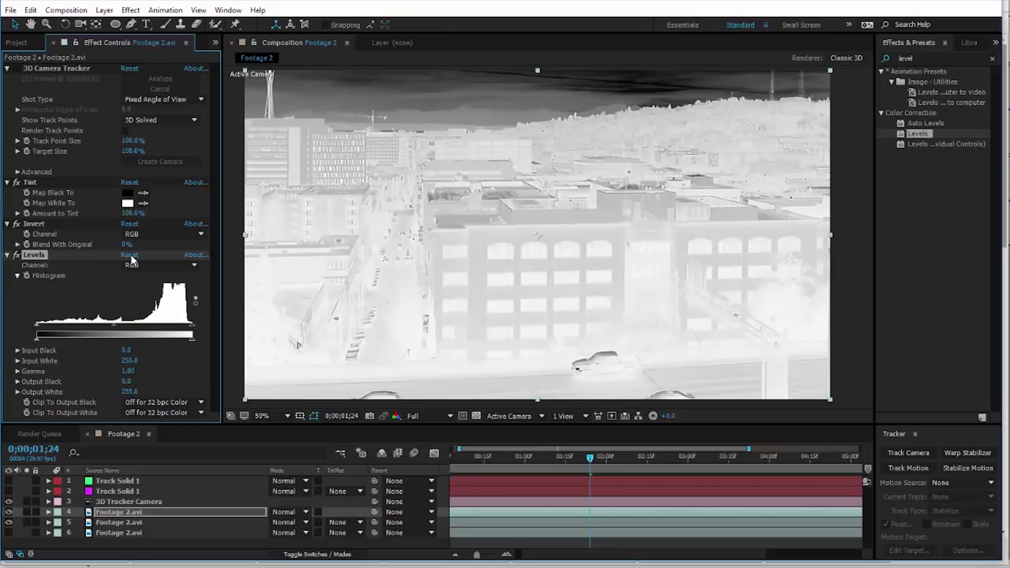
pyautogui.moveTo(40, 325); pyautogui.dragTo(137, 333)
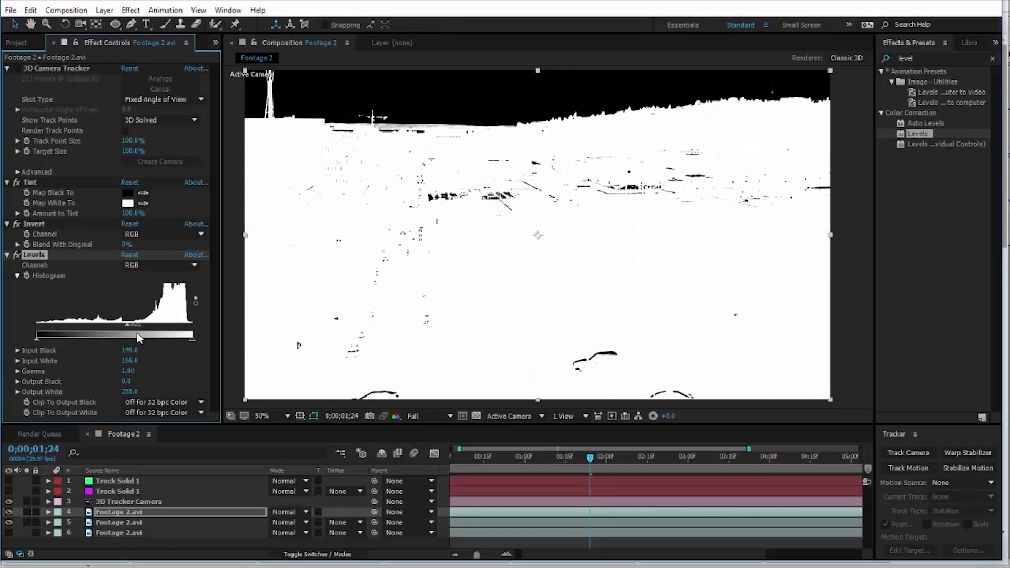
# Apply Fast Blur to the high-contrast top copy with a Blurriness of 4.
pyautogui.hotkey('ctrl', '7')
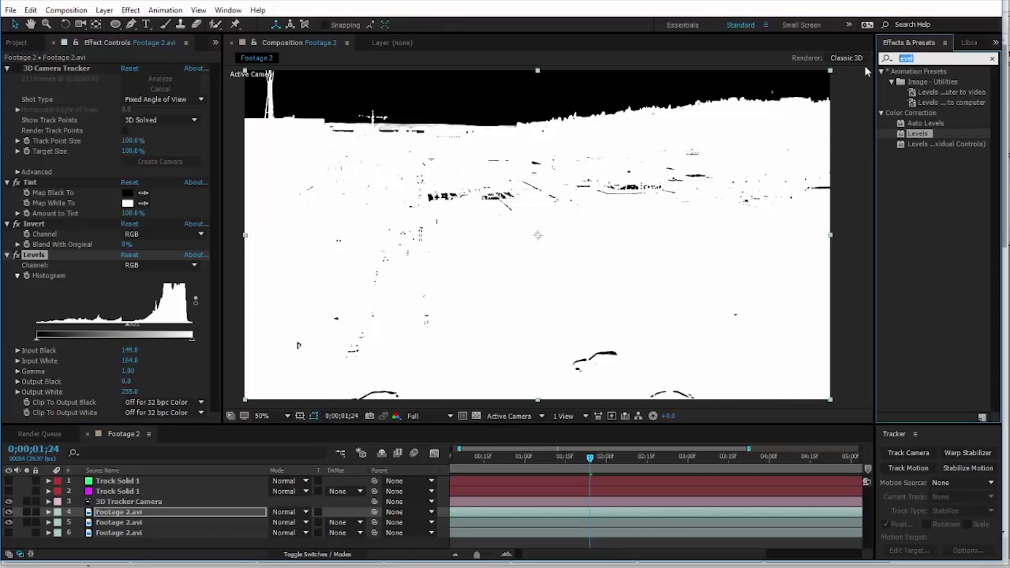
pyautogui.write('fast')
pyautogui.moveTo(921, 165); pyautogui.dragTo(100, 400)
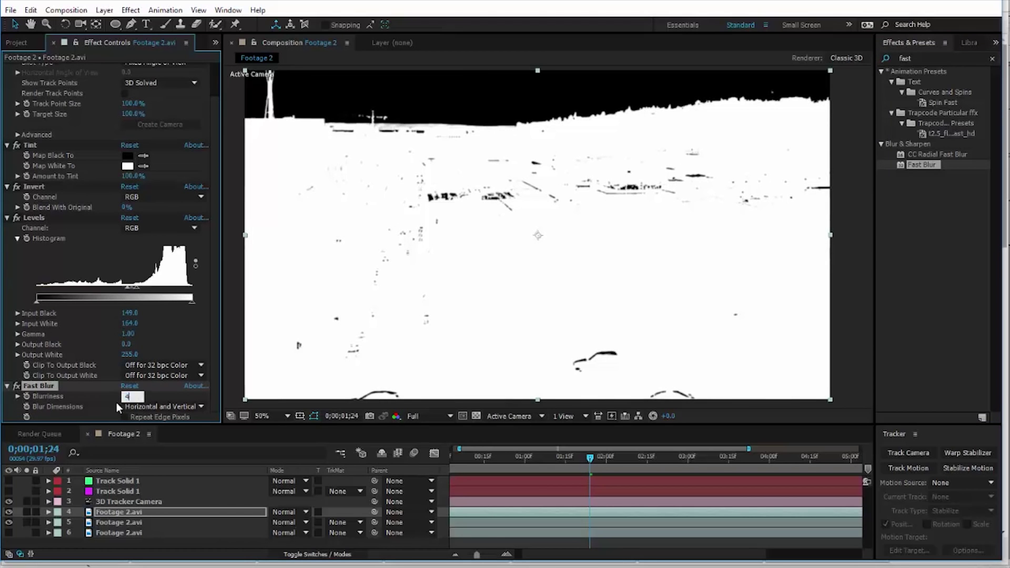
pyautogui.moveTo(490, 403); pyautogui.dragTo(494, 388)
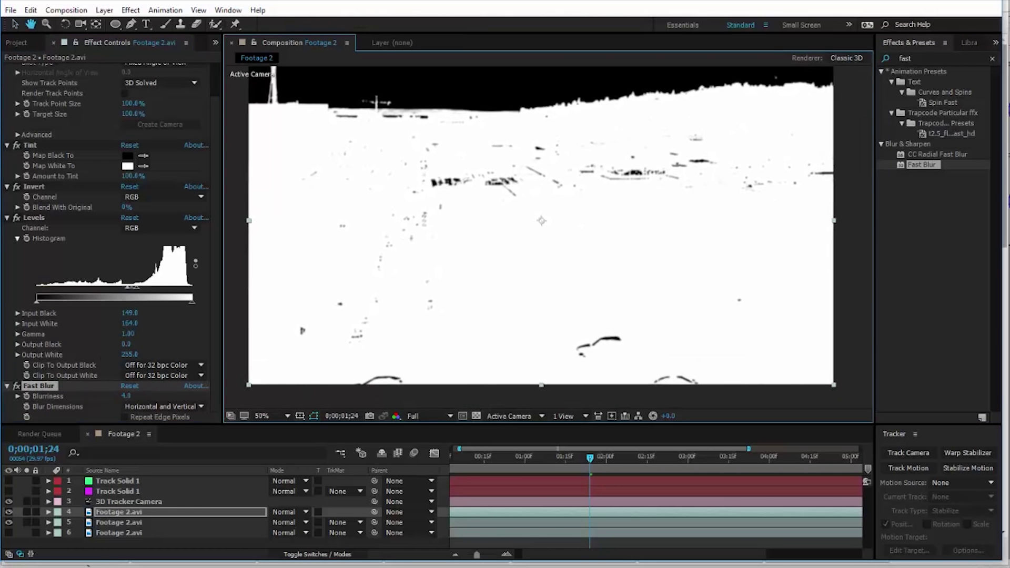
# Show the original bottom Footage 2.avi layer, hide the two processed copies above it, and duplicate the original.
pyautogui.click(108, 534)
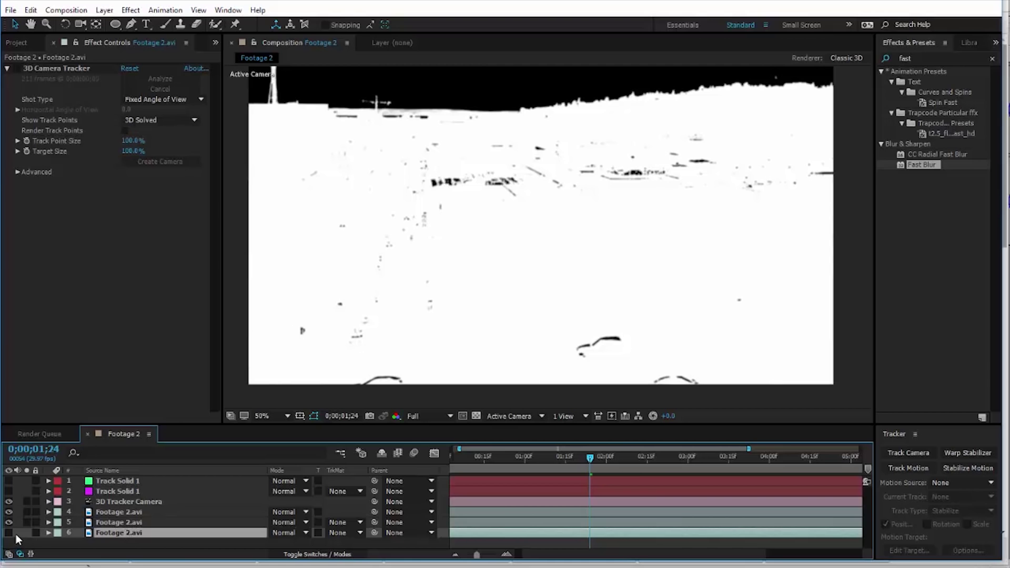
pyautogui.moveTo(9, 523); pyautogui.dragTo(8, 510)
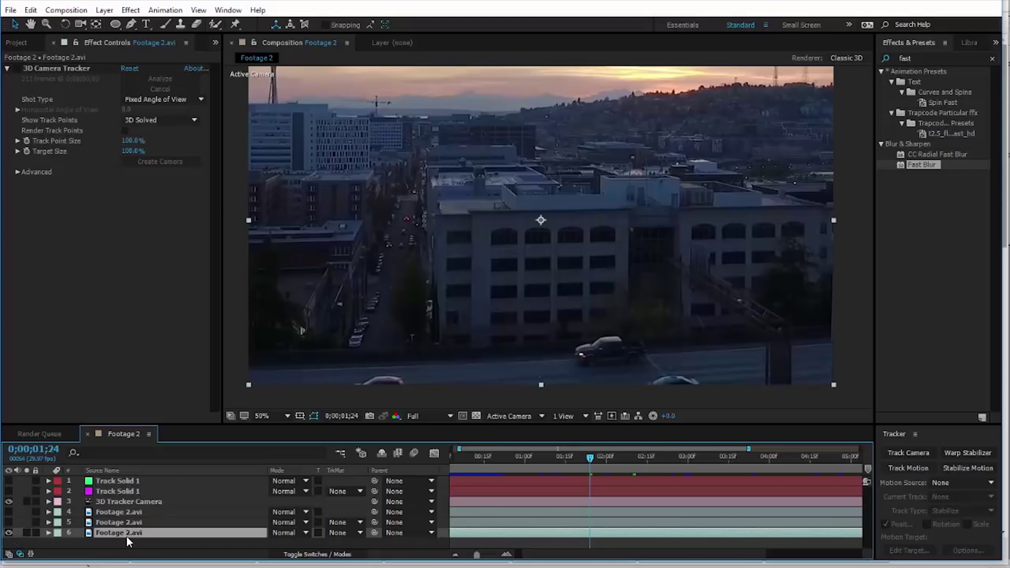
pyautogui.hotkey('ctrl', 'd')
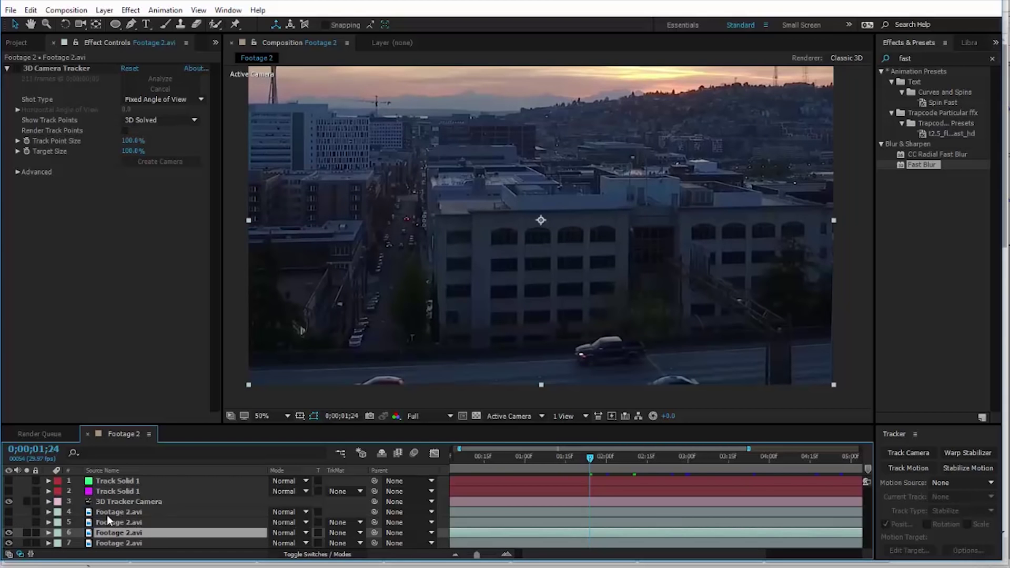
# Show the high-contrast top copy and rename it Matte, and rename the upper duplicate of the original footage Sky.
pyautogui.click(114, 511)
pyautogui.click(9, 511)
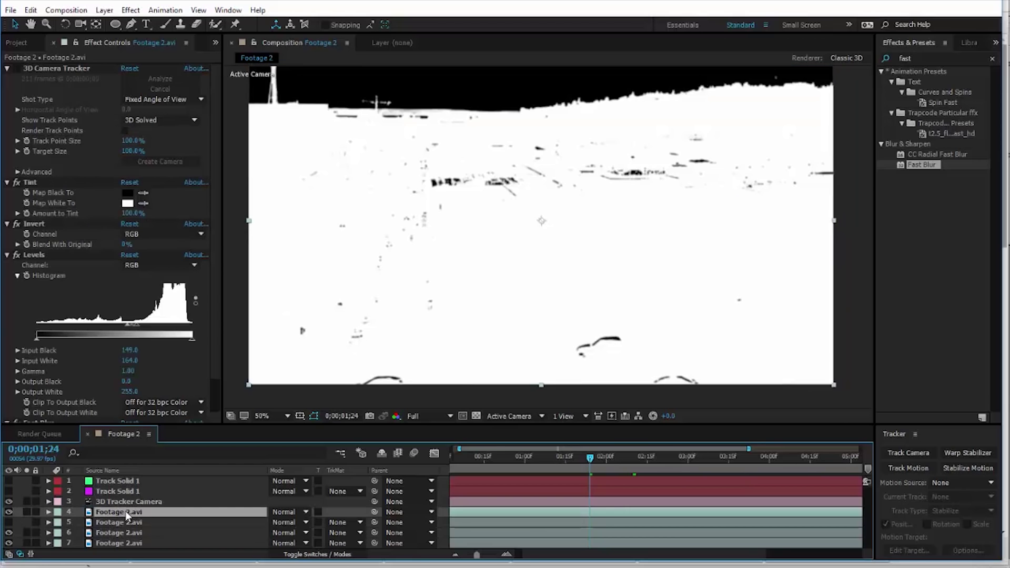
pyautogui.press('Return')
pyautogui.write('Matte')
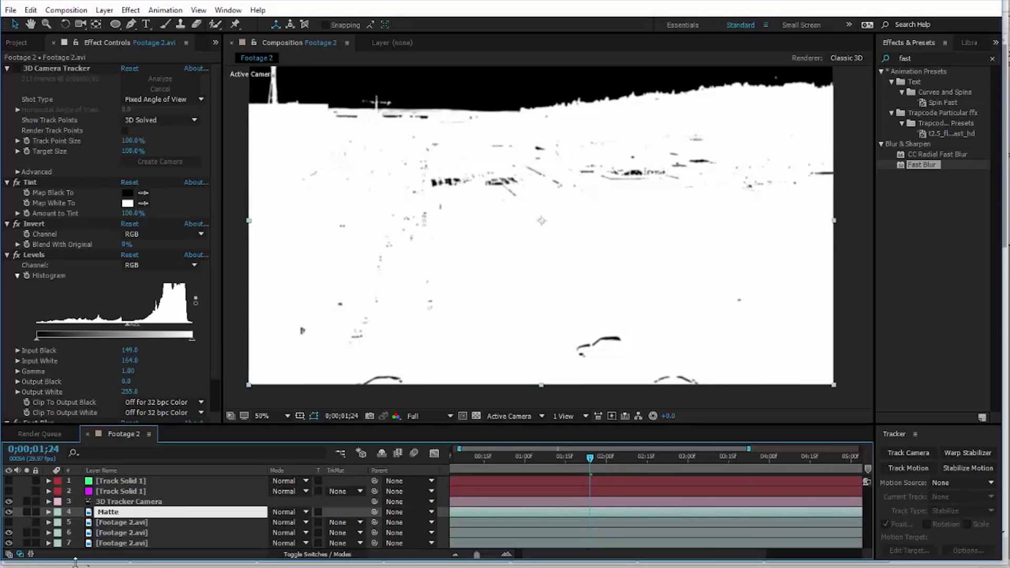
pyautogui.click(111, 531)
pyautogui.press('Return')
pyautogui.write('Sky')
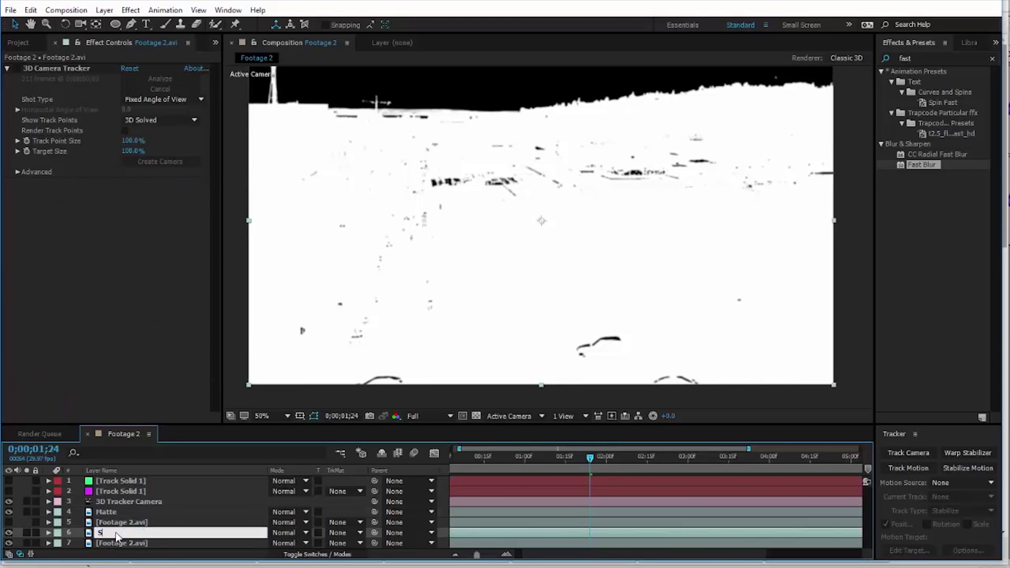
pyautogui.press('Return')
# Move the Sky layer directly beneath Matte and set its track matte to Luma Inverted Matte "Matte".
pyautogui.doubleClick(106, 534)
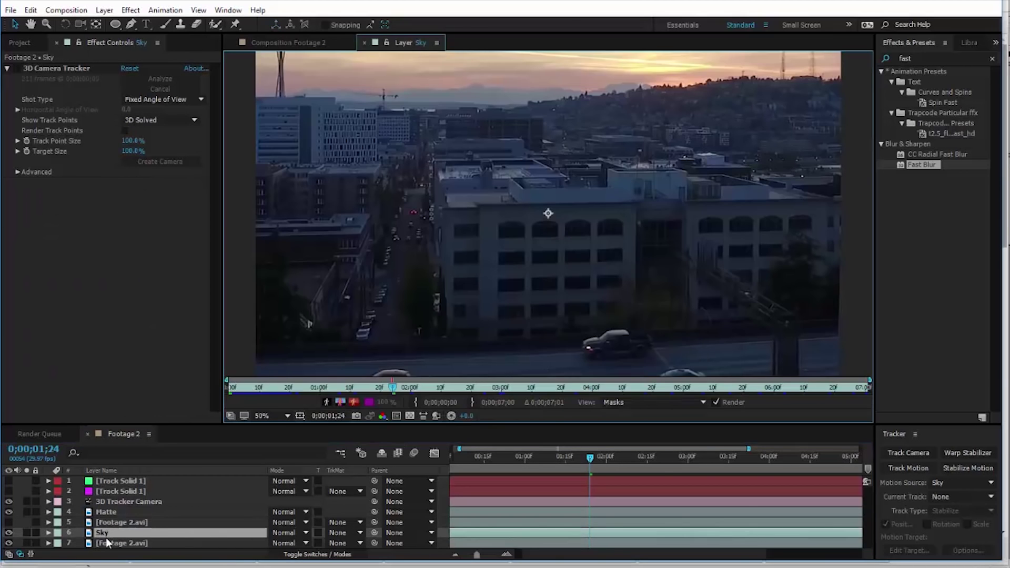
pyautogui.moveTo(105, 537); pyautogui.dragTo(193, 520)
pyautogui.click(347, 523)
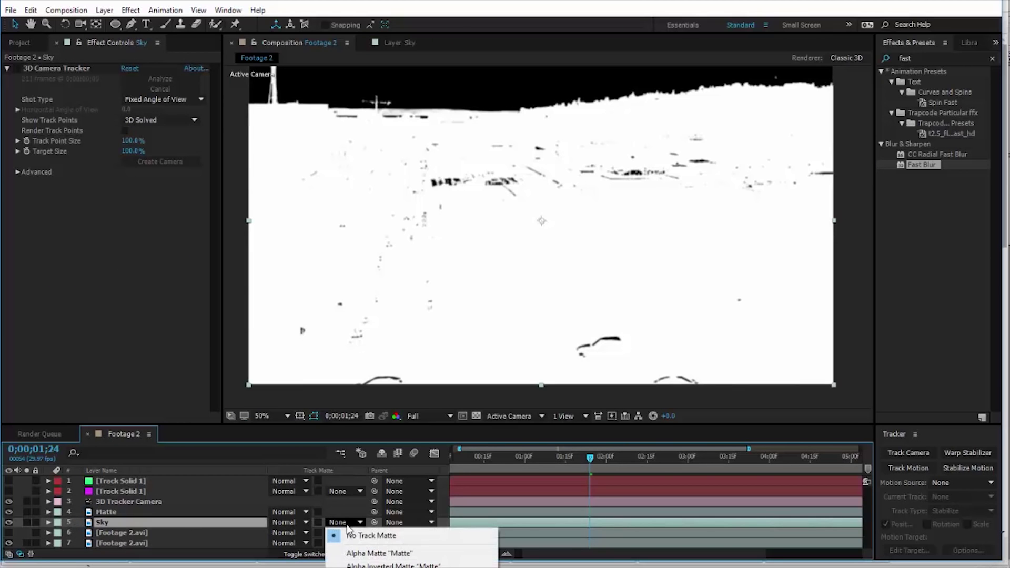
pyautogui.click(390, 567)
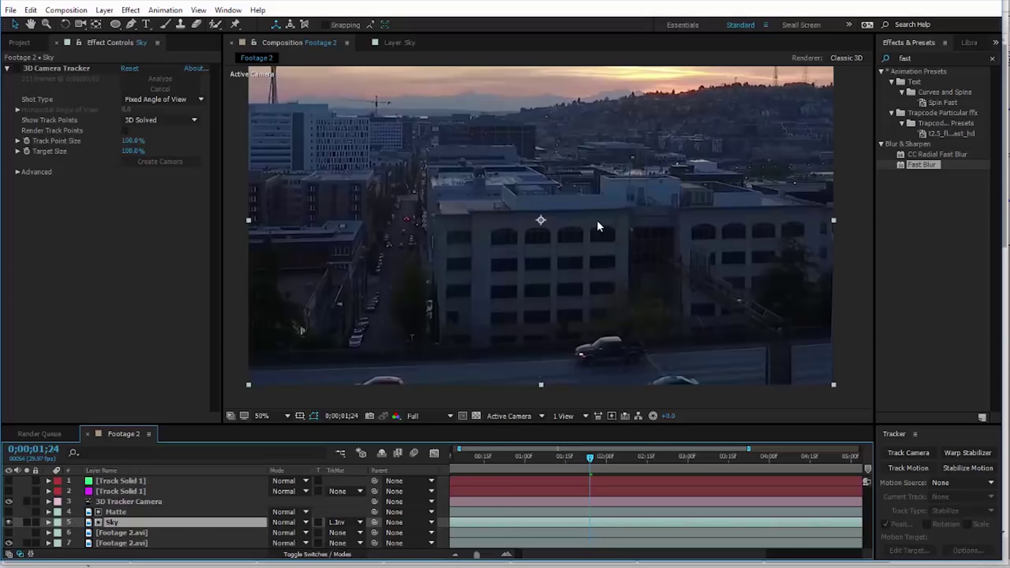
# Hide the bottom Footage 2.avi layer to isolate the sky, and enable Repeat Edge Pixels in the Matte layer's Fast Blur.
pyautogui.click(8, 544)
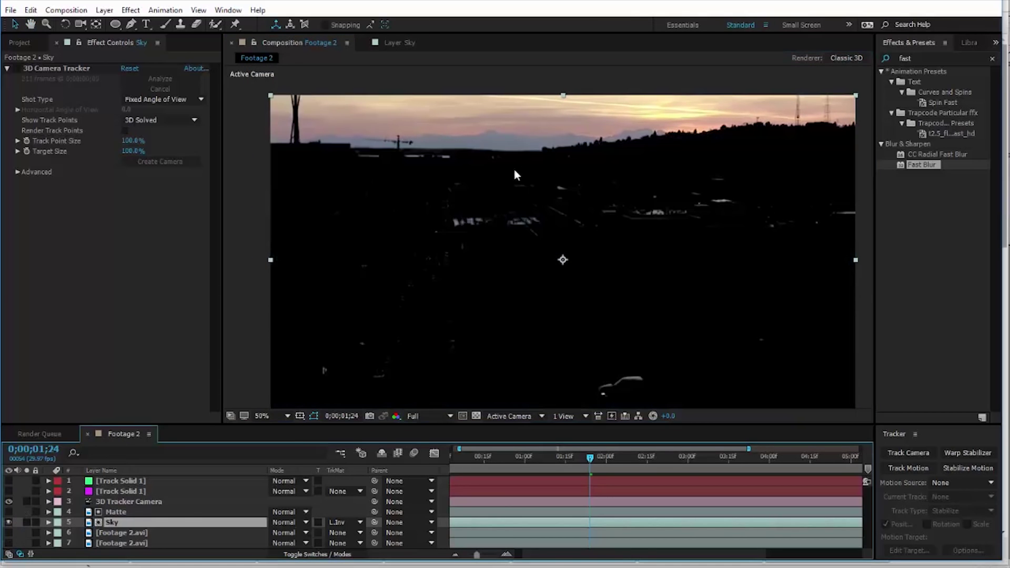
pyautogui.moveTo(517, 135)
pyautogui.mouseDown()
pyautogui.moveTo(512, 155)
pyautogui.moveTo(522, 131)
pyautogui.mouseUp()
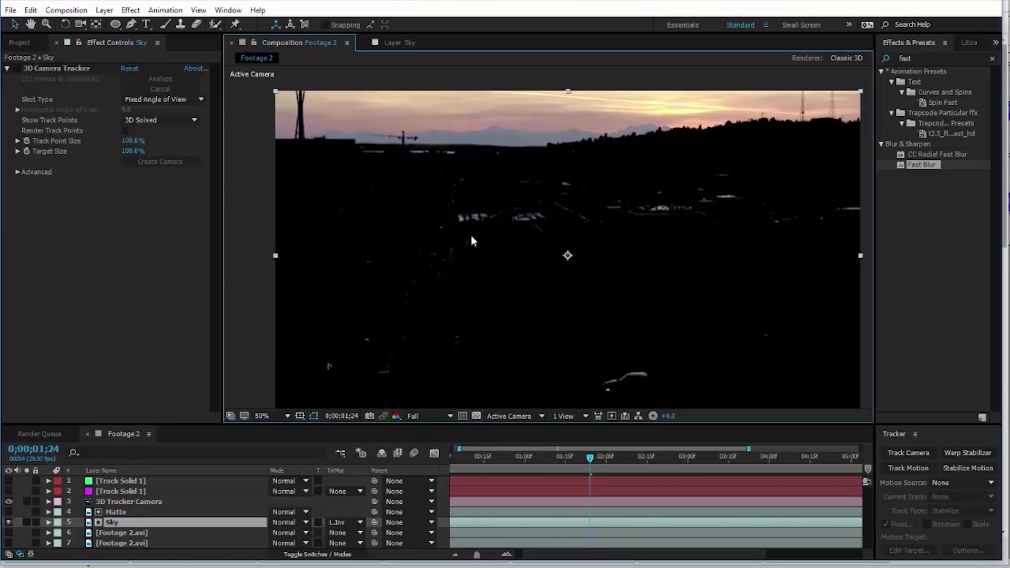
pyautogui.click(129, 511)
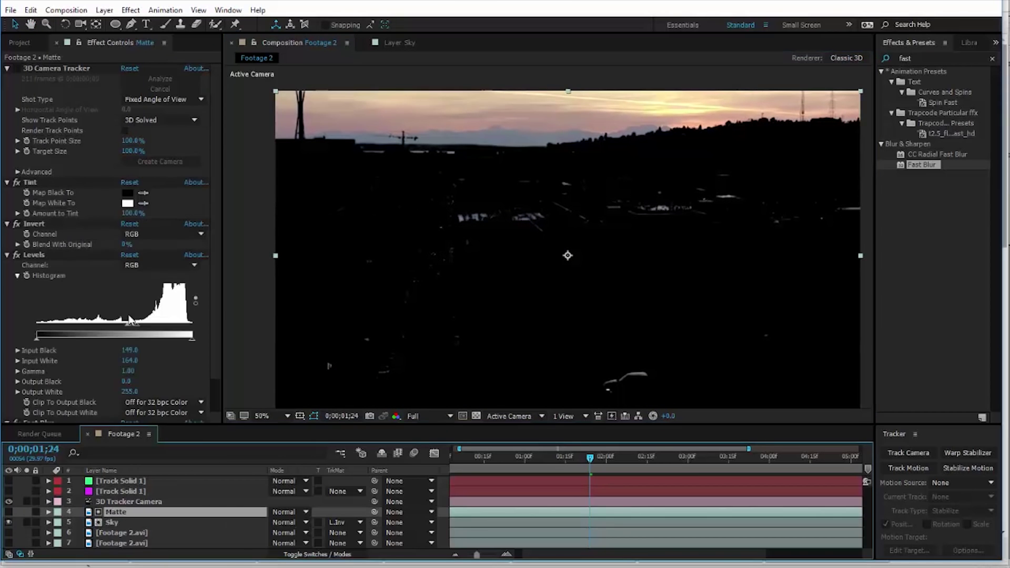
pyautogui.moveTo(144, 288); pyautogui.dragTo(87, 319)
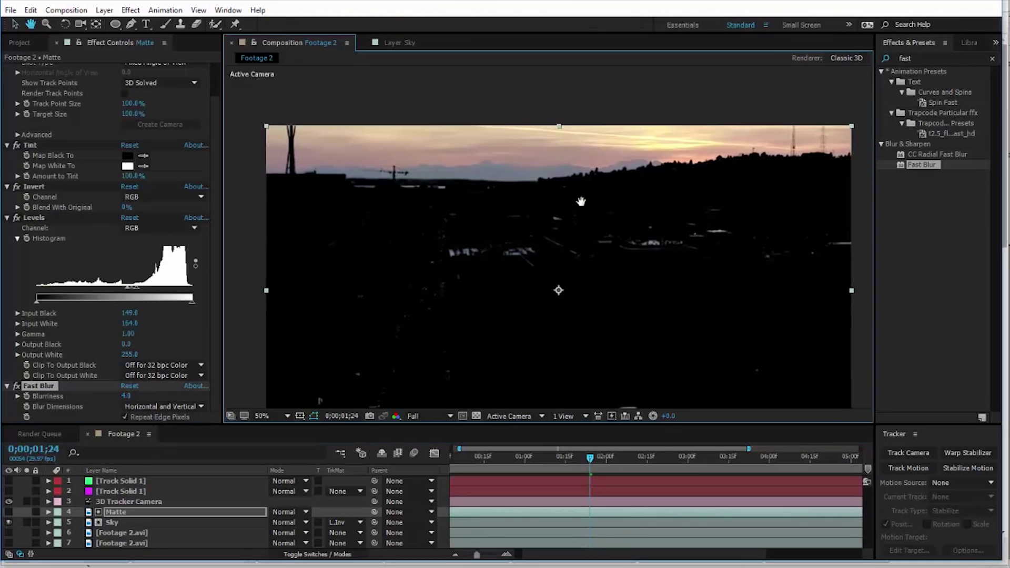
# Apply the Tint effect to the Sky layer to make the sky black and white.
pyautogui.click(119, 523)
pyautogui.hotkey('ctrl', '5')
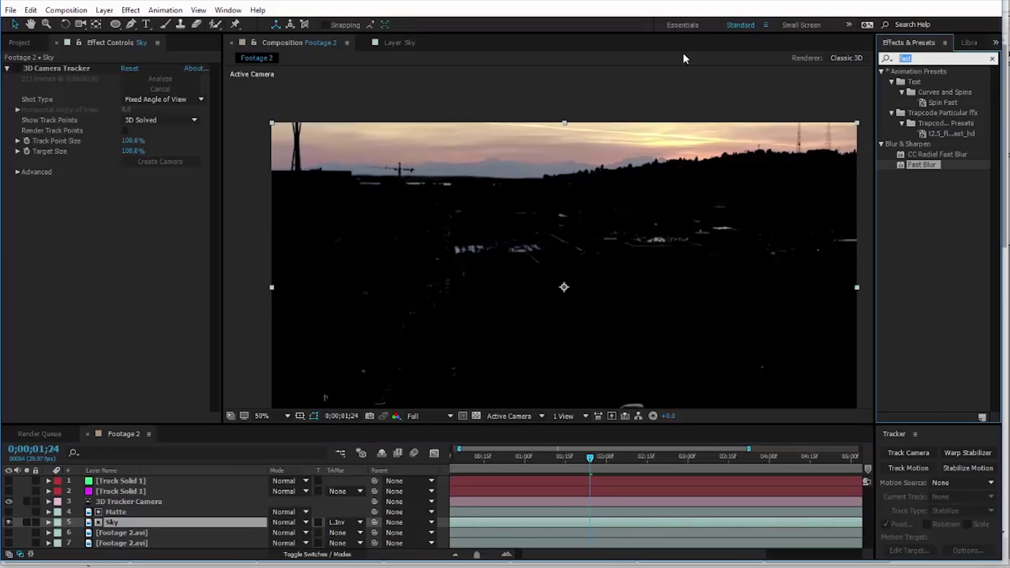
pyautogui.write('tint')
pyautogui.click(914, 113)
pyautogui.moveTo(914, 117); pyautogui.dragTo(141, 302)
# Show the inverted Footage 2.avi layer directly beneath the Sky layer.
pyautogui.click(113, 544)
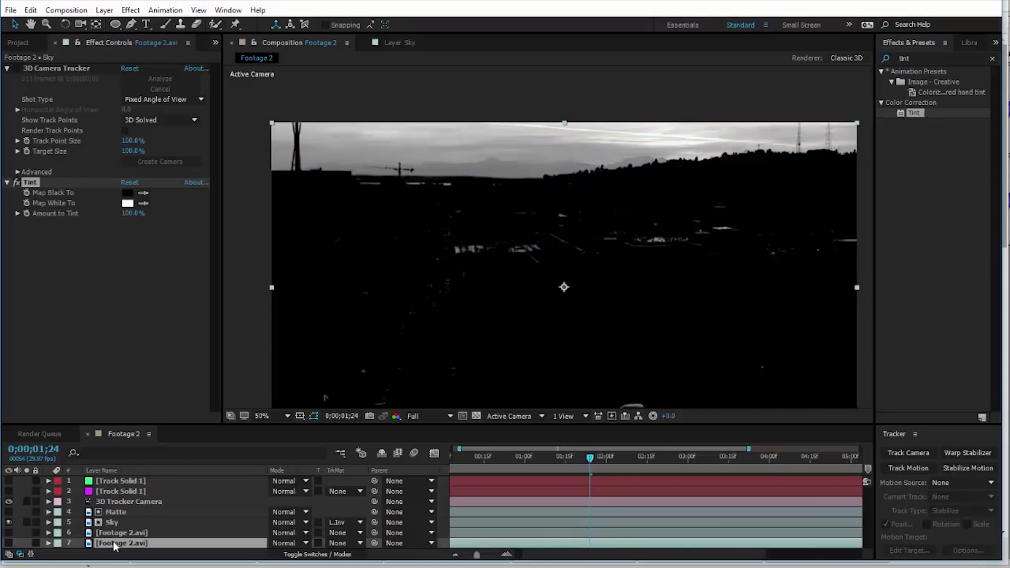
pyautogui.click(112, 533)
pyautogui.click(7, 534)
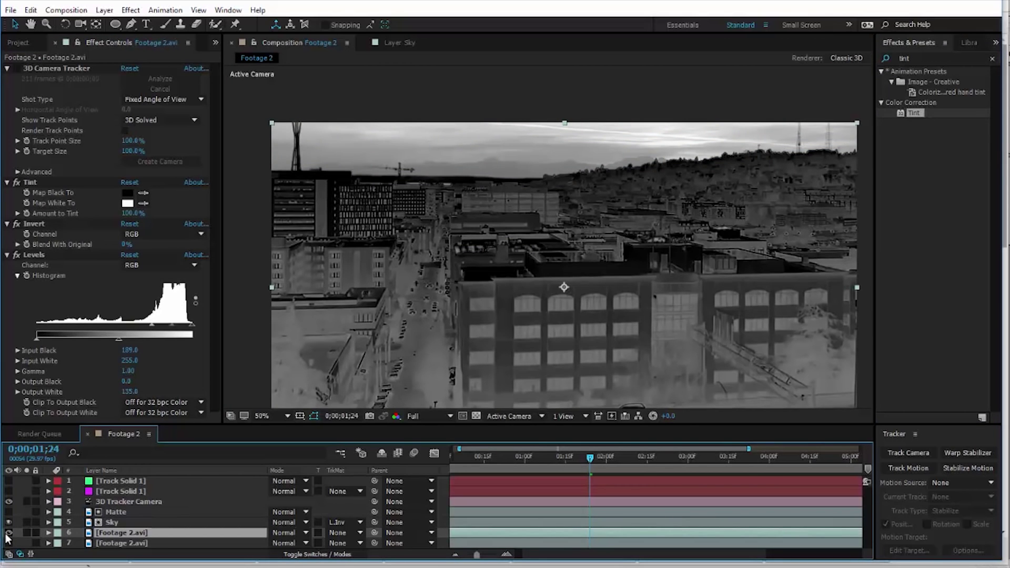
# Set the Sky layer's Opacity to 40% and check the darkened sky earlier in the shot.
pyautogui.click(111, 523)
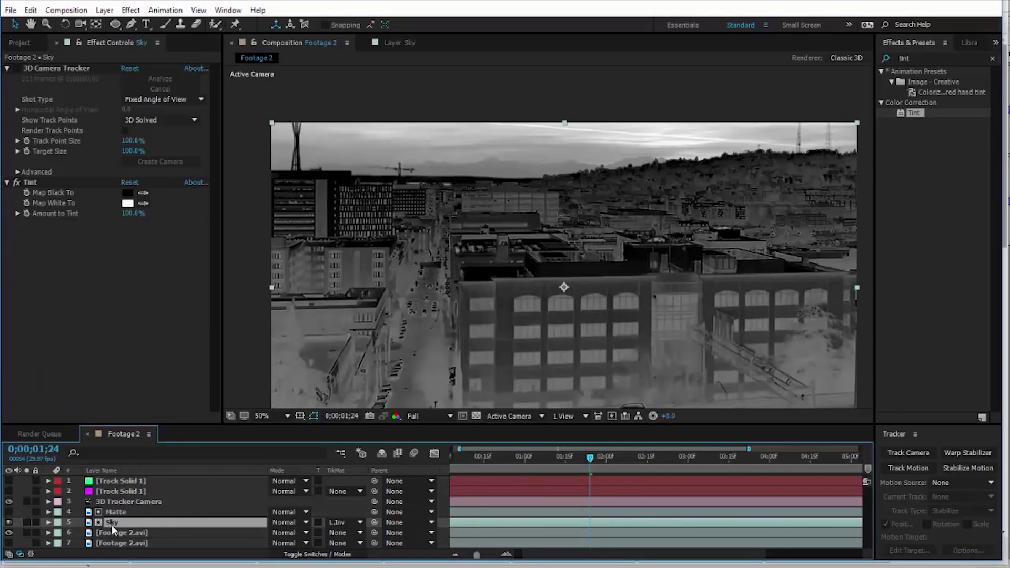
pyautogui.press('t')
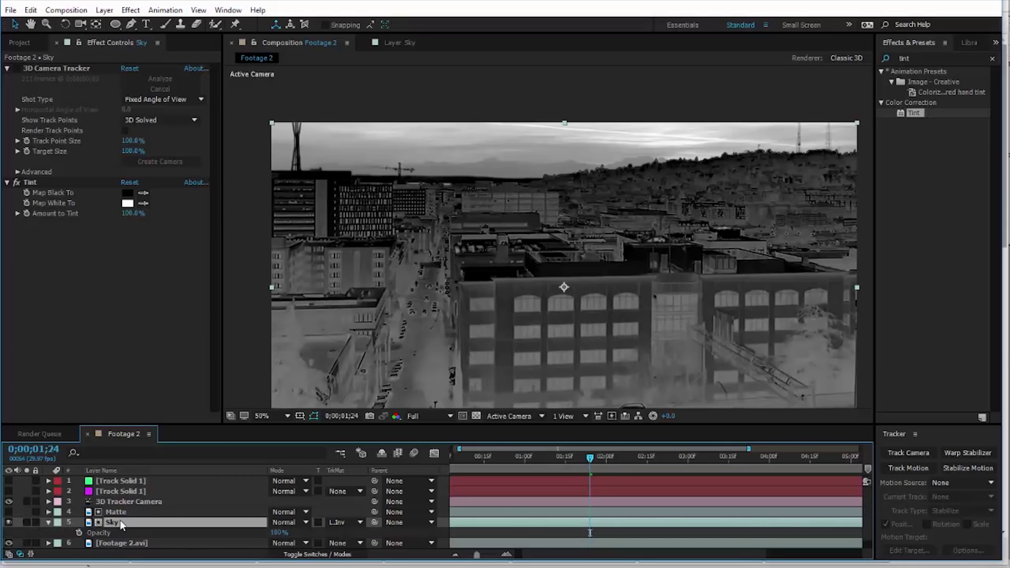
pyautogui.moveTo(258, 537); pyautogui.dragTo(238, 534)
pyautogui.press('Return')
pyautogui.moveTo(529, 468); pyautogui.dragTo(485, 473)
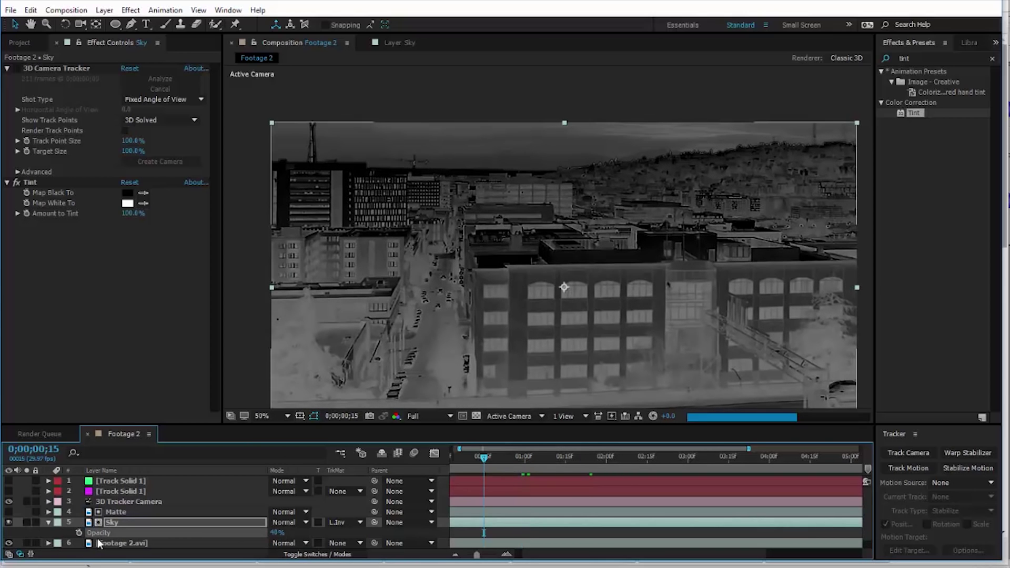
# Pre-compose the Matte, Sky and inverted Footage 2.avi layers into a single composition and check the result by scrubbing.
pyautogui.click(129, 513)
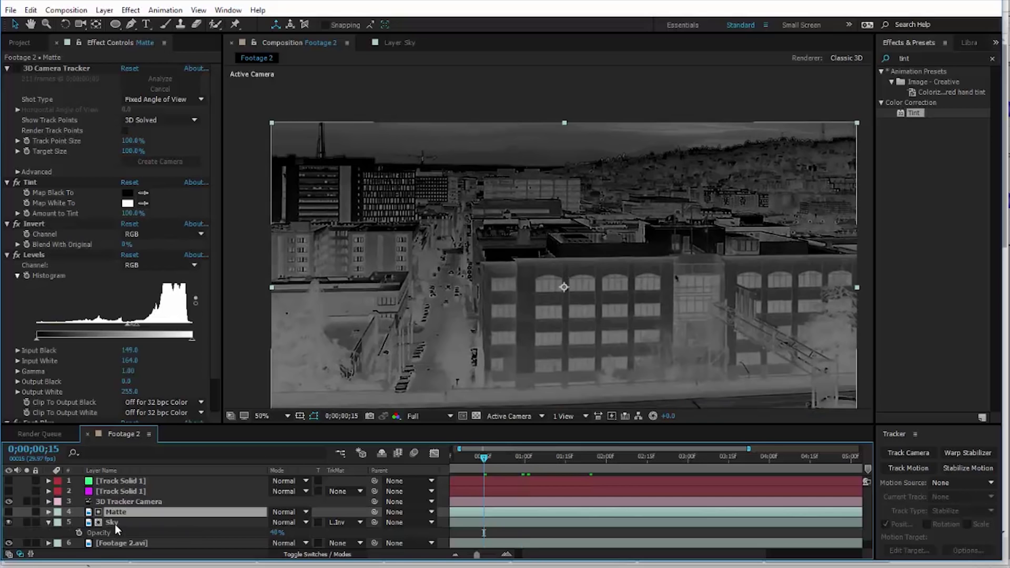
pyautogui.keyDown('ctrl'); pyautogui.click(114, 524); pyautogui.keyUp('ctrl')
pyautogui.keyDown('ctrl'); pyautogui.click(121, 545); pyautogui.keyUp('ctrl')
pyautogui.hotkey('ctrl', 'd')
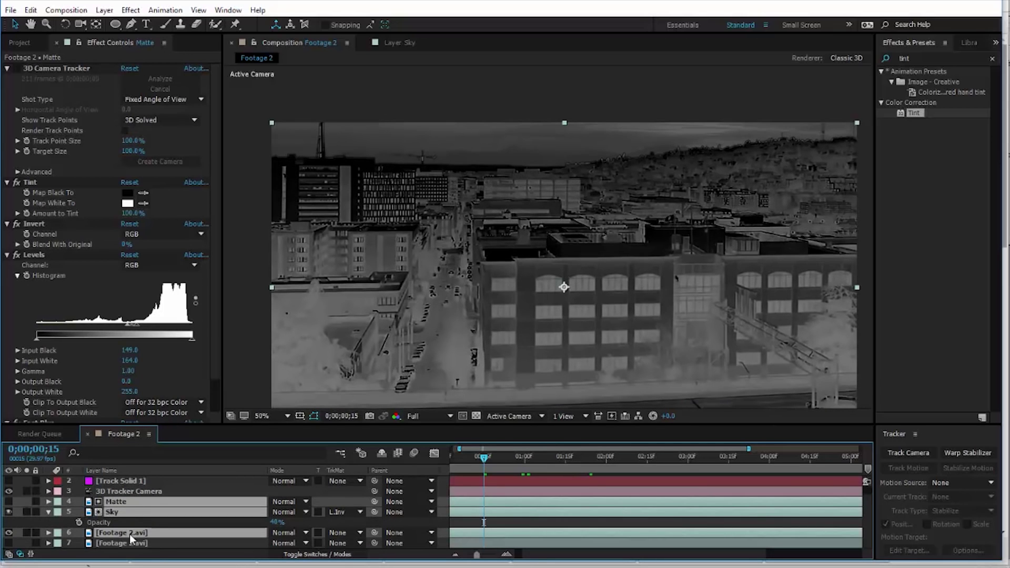
pyautogui.click(104, 10)
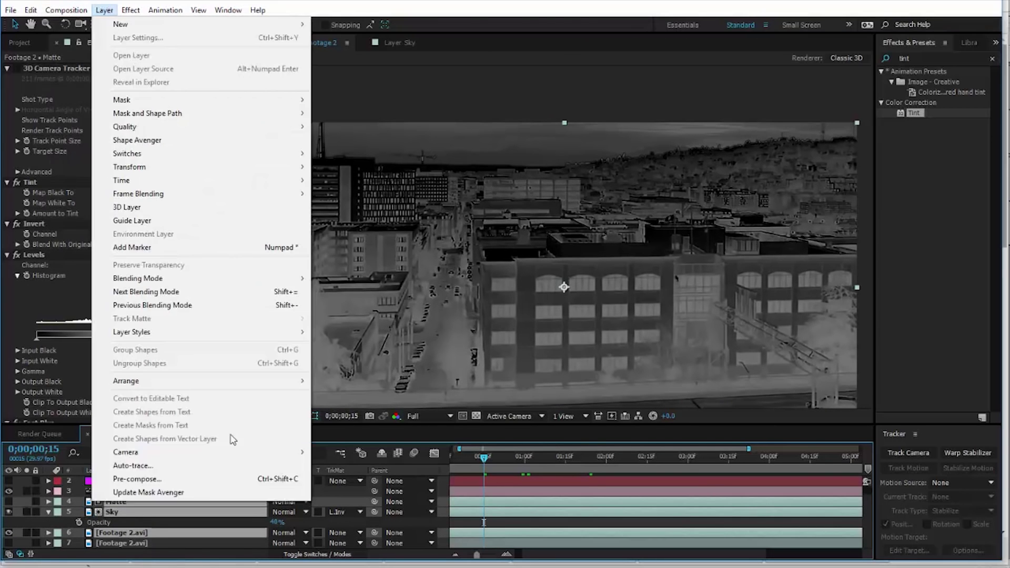
pyautogui.click(138, 479)
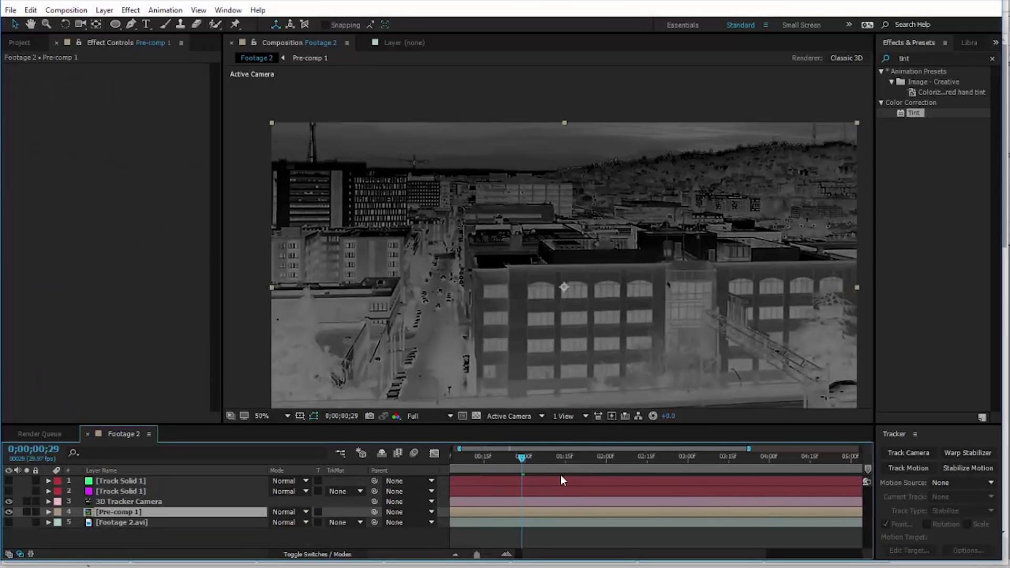
pyautogui.moveTo(544, 466); pyautogui.dragTo(487, 471)
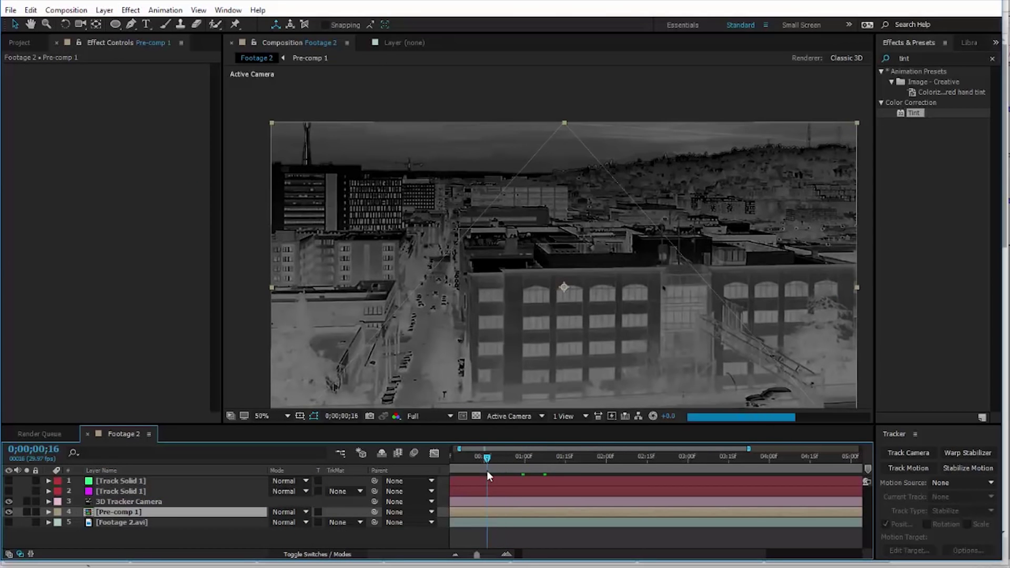
# Show both Track Solid 1 layers above the pre-composed footage.
pyautogui.click(112, 523)
pyautogui.click(110, 512)
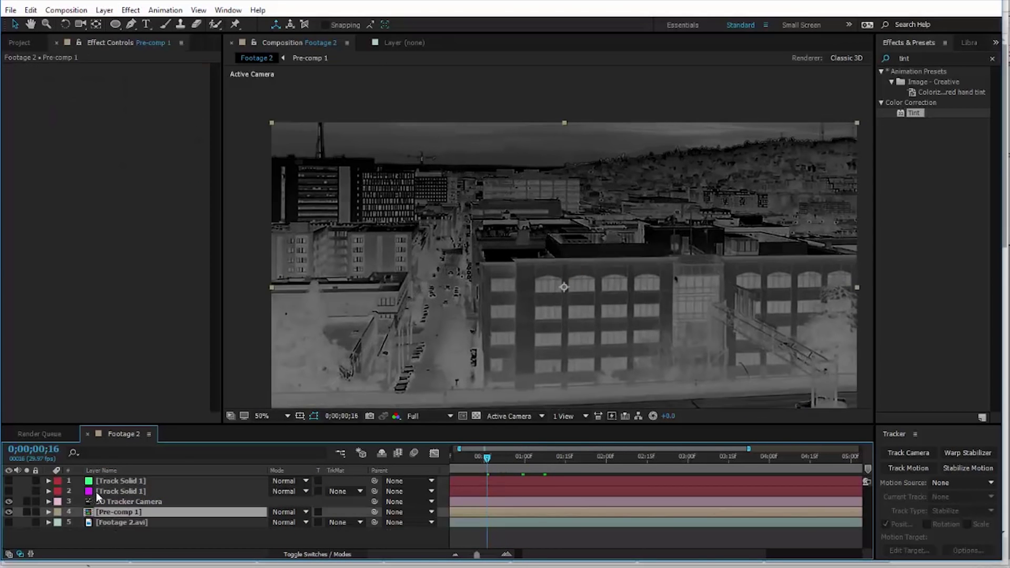
pyautogui.click(115, 480)
pyautogui.moveTo(12, 494); pyautogui.dragTo(8, 481)
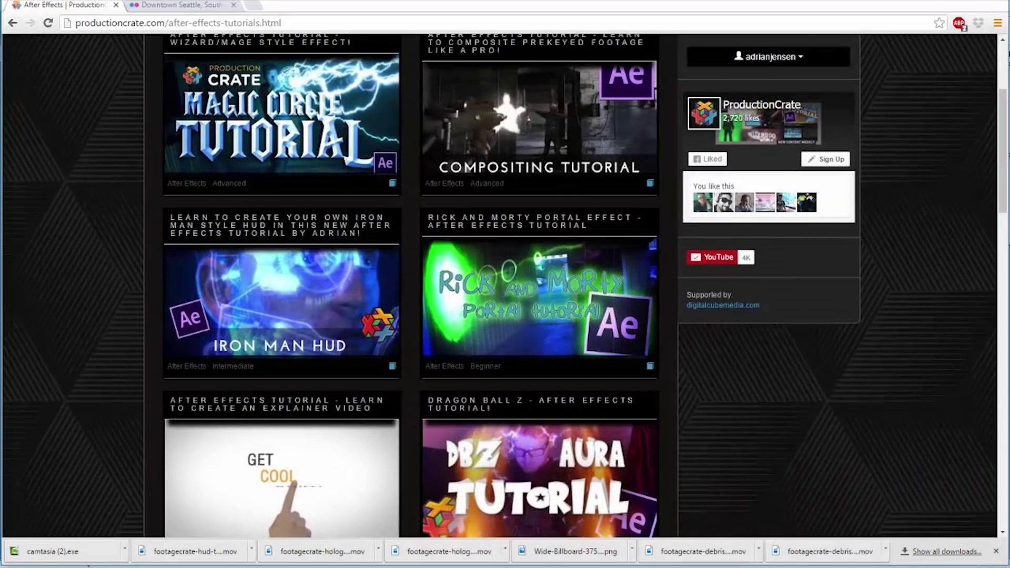
# Switch to the ProductionCrate site in the browser and open the Man Down Side Angle MP5 and Man Down Front Angle Handgun clips under Swat/Henchmen.
pyautogui.scroll(5, 505, 284)
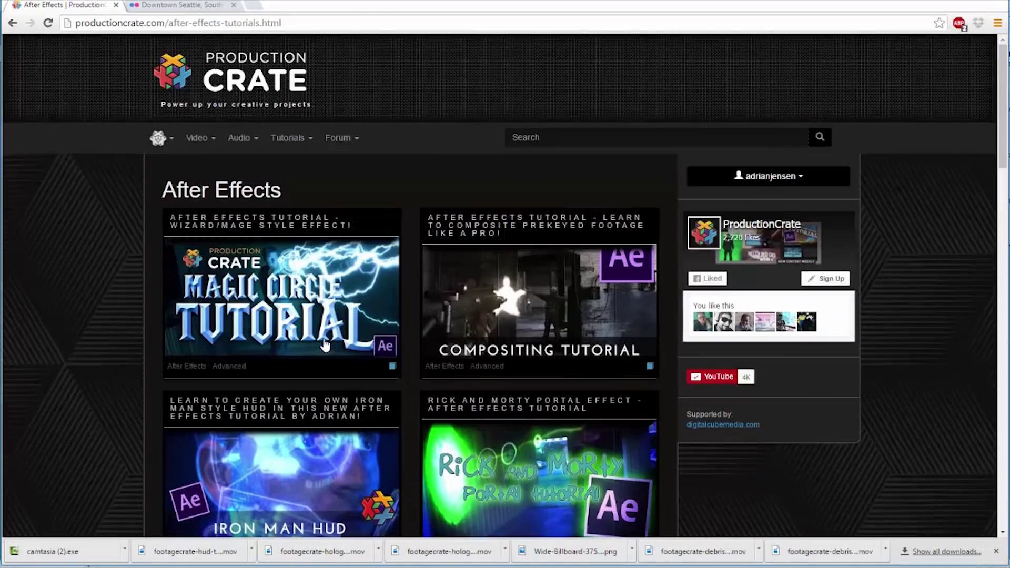
pyautogui.click(239, 138)
pyautogui.click(198, 138)
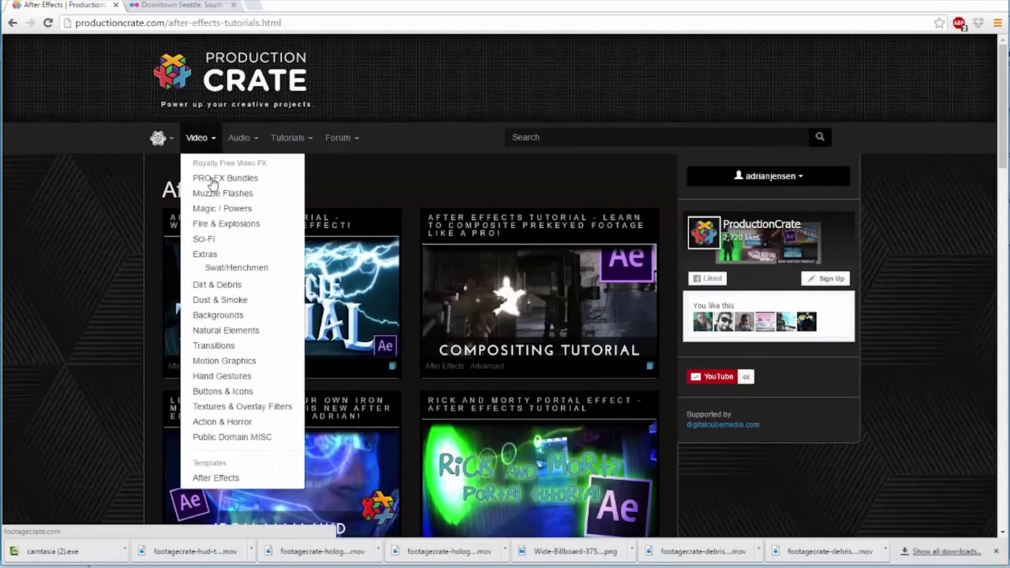
pyautogui.click(227, 269)
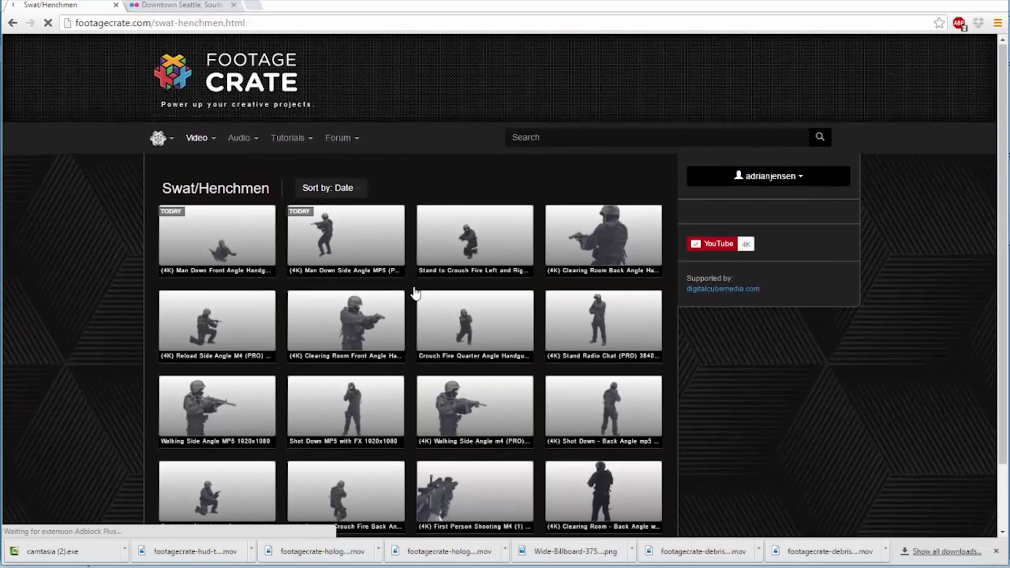
pyautogui.click(332, 253)
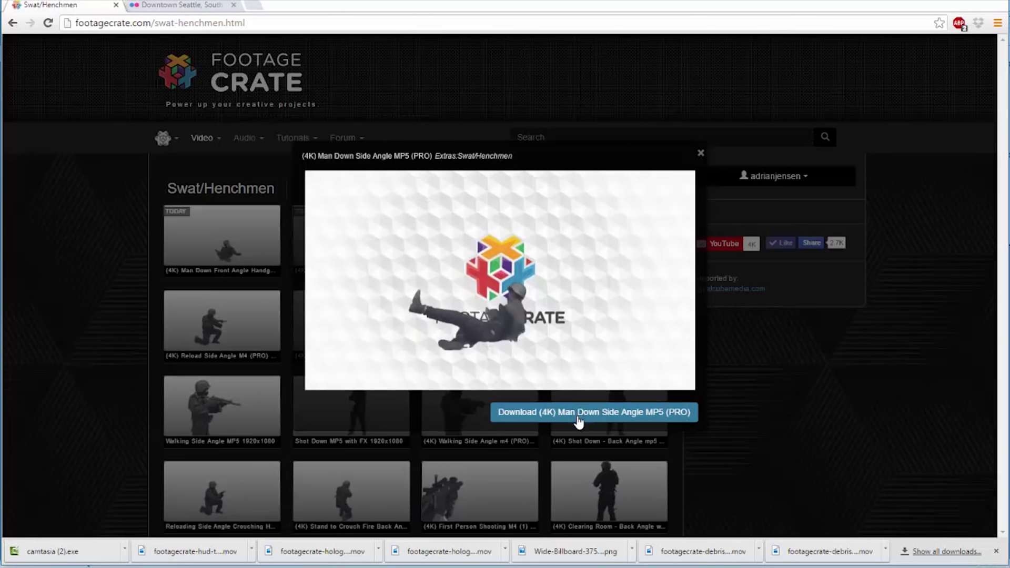
pyautogui.click(232, 242)
pyautogui.click(232, 242)
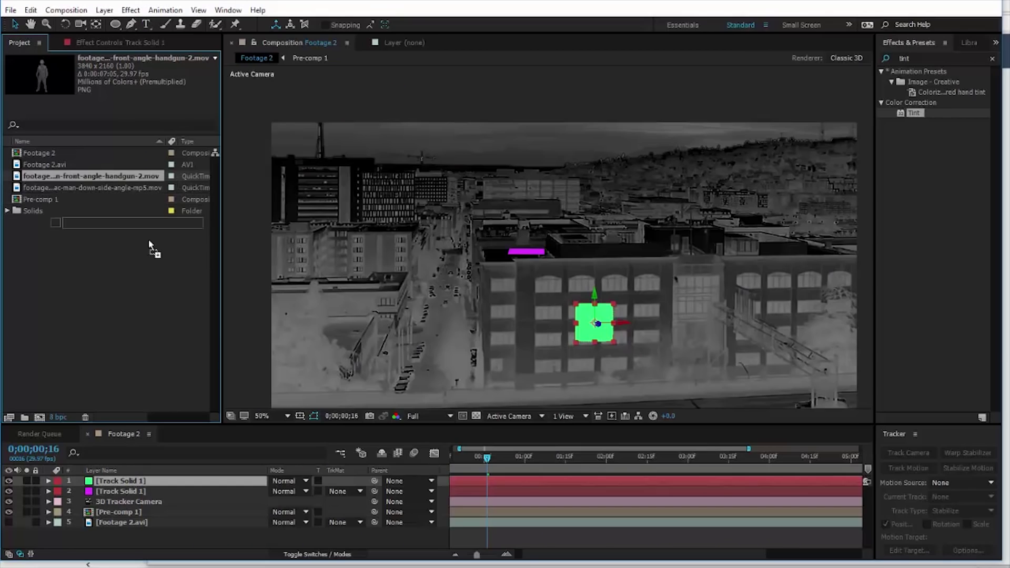
# Add the man-down-front-angle-handgun-2.mov clip as the top layer and scale it down to fit within the frame.
pyautogui.moveTo(151, 248); pyautogui.dragTo(255, 482)
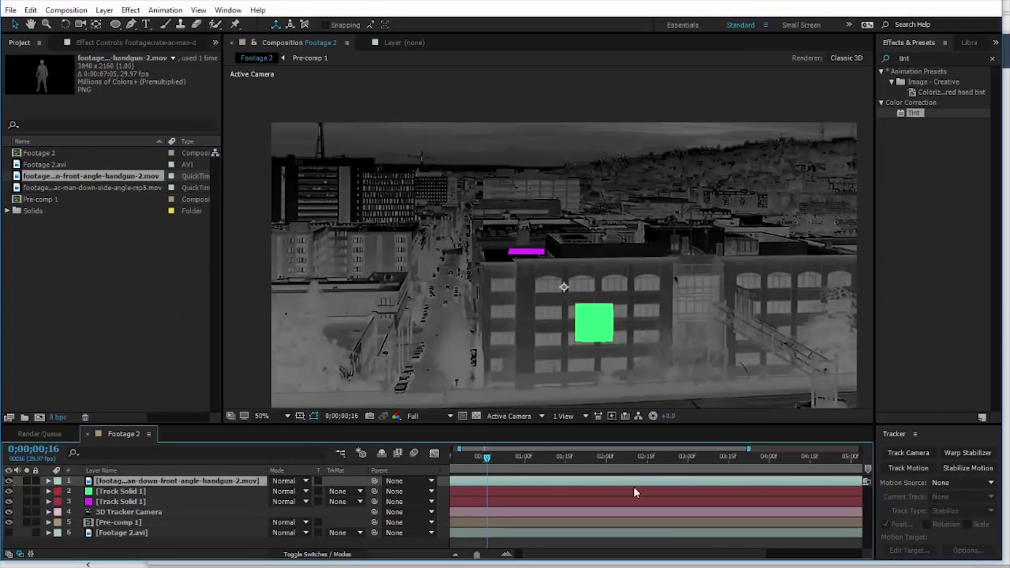
pyautogui.scroll(-2, 586, 217)
pyautogui.moveTo(849, 98); pyautogui.dragTo(690, 184)
pyautogui.scroll(2, 623, 262)
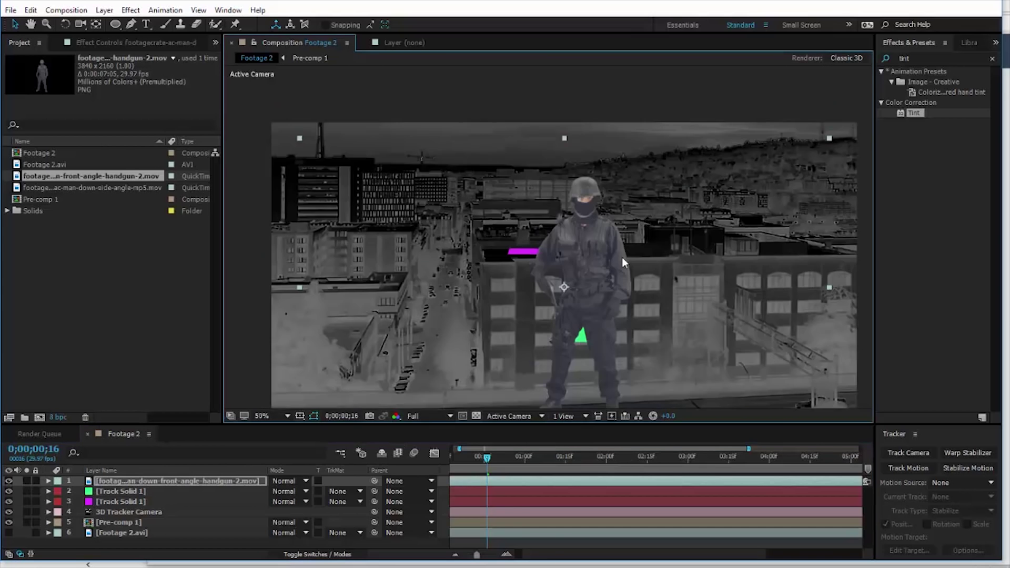
# Move the soldier layer's anchor point down to his feet with the Pan Behind tool.
pyautogui.scroll(2, 622, 257)
pyautogui.click(96, 24)
pyautogui.moveTo(453, 154); pyautogui.dragTo(439, 85)
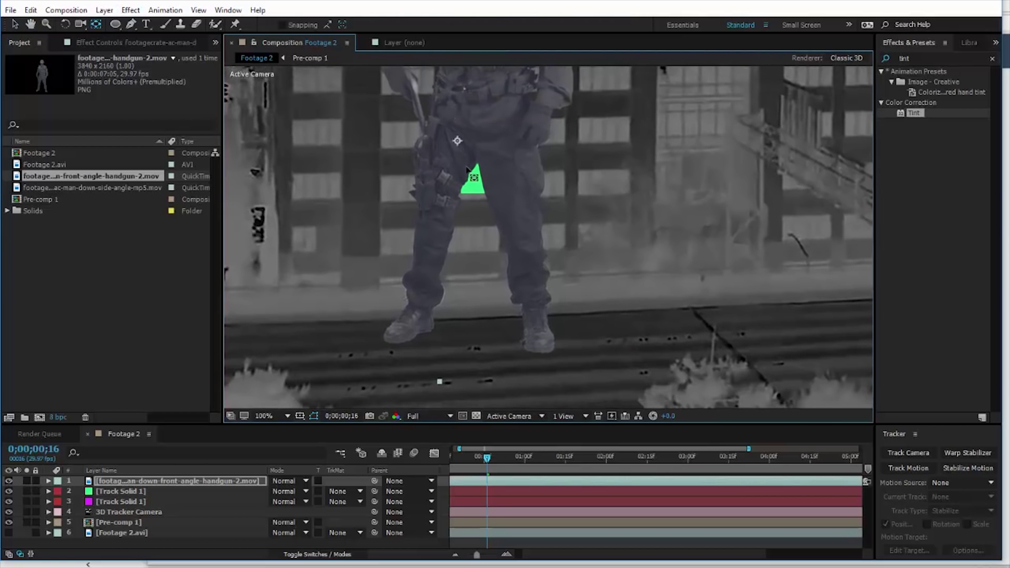
pyautogui.moveTo(526, 346); pyautogui.dragTo(574, 389)
pyautogui.click(15, 24)
pyautogui.moveTo(595, 291); pyautogui.dragTo(593, 256)
pyautogui.press('h')
pyautogui.press('v')
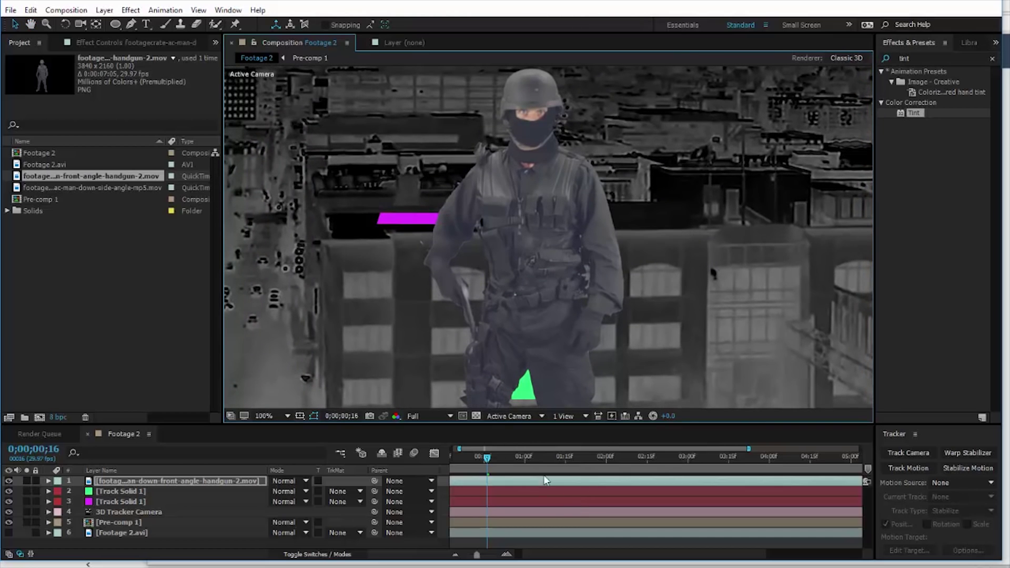
# With the time at 0;00;03;00, slide the soldier layer later so that it starts at about 0;00;00;20.
pyautogui.moveTo(688, 553); pyautogui.dragTo(704, 558)
pyautogui.moveTo(656, 459); pyautogui.dragTo(663, 463)
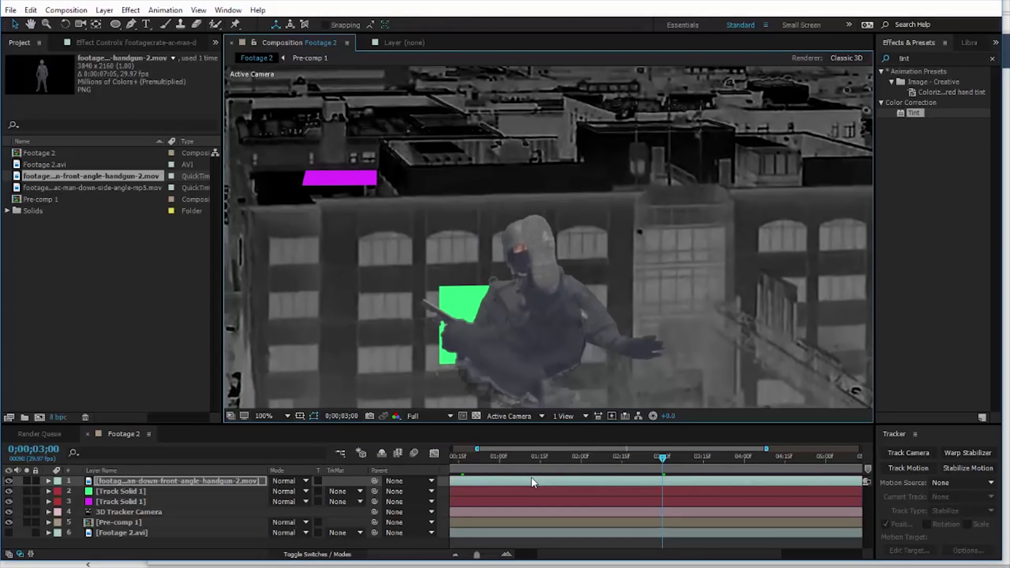
pyautogui.moveTo(550, 481); pyautogui.dragTo(621, 484)
pyautogui.press(',')
pyautogui.press(',')
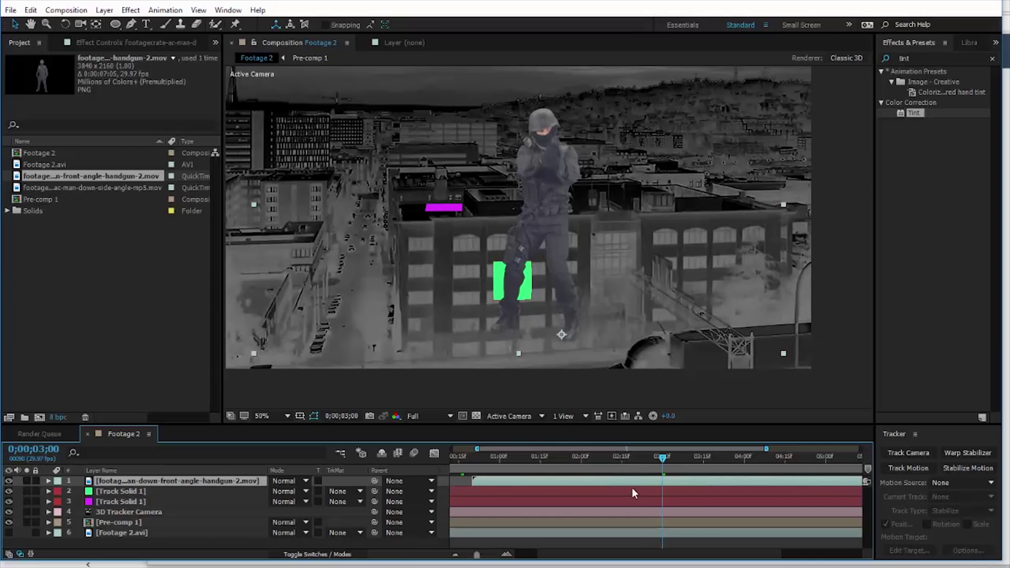
# Enable Time Remapping on the soldier layer.
pyautogui.rightClick(486, 482)
pyautogui.moveTo(590, 76)
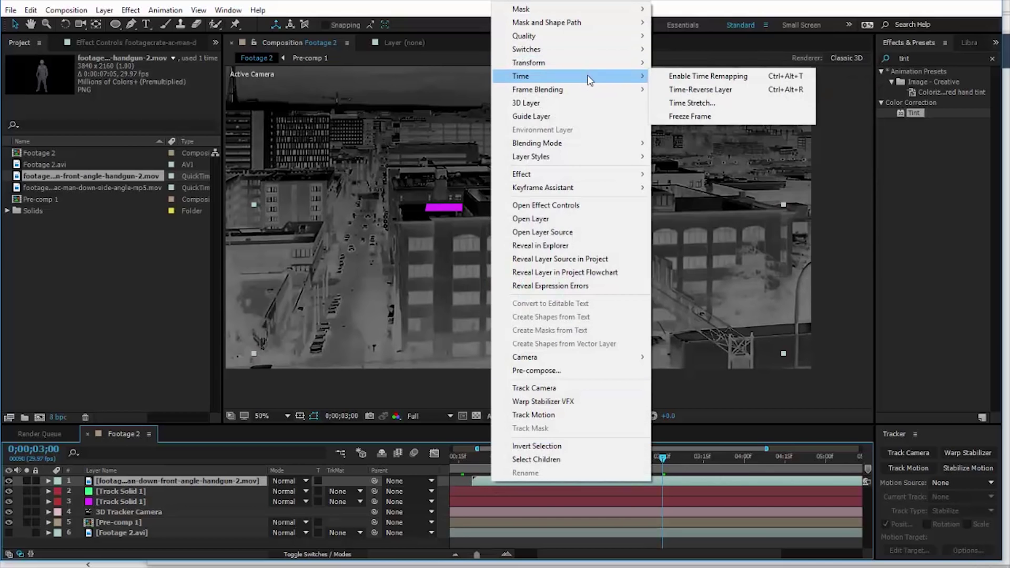
pyautogui.click(750, 77)
pyautogui.click(505, 458)
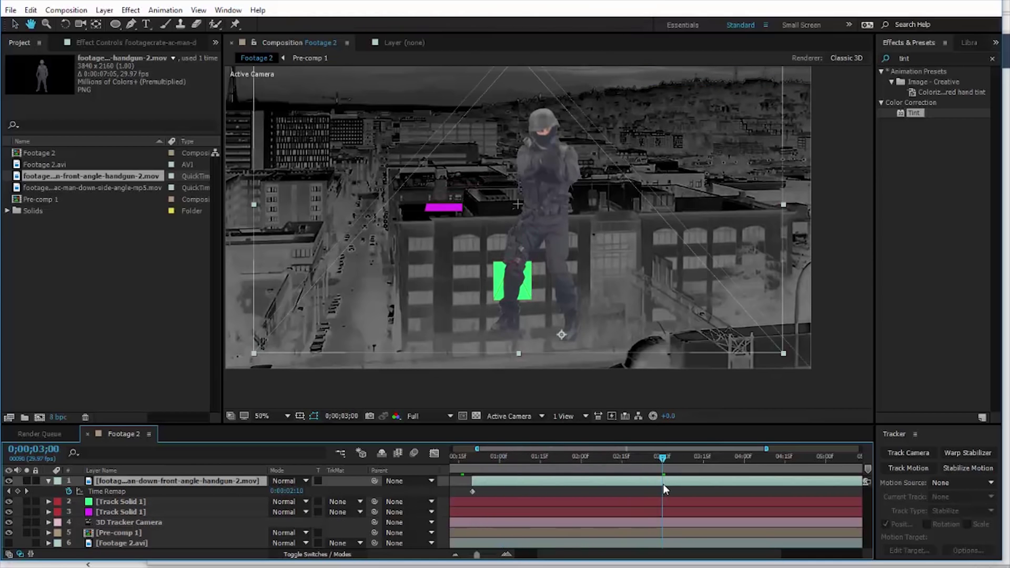
# Extend the soldier layer's in point back to the start of the composition and scrub through to about 0;00;03;00.
pyautogui.press('-')
pyautogui.press('-')
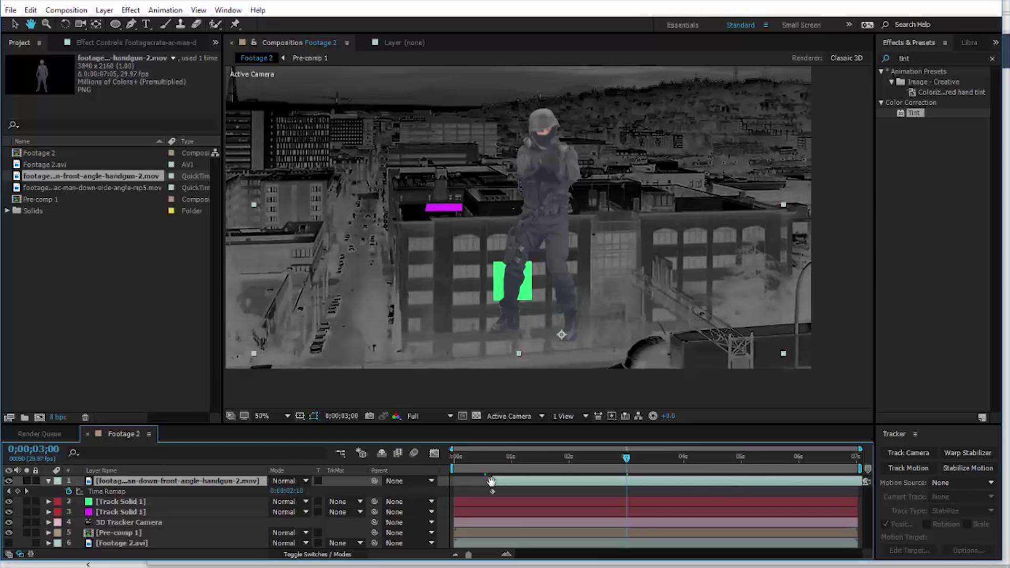
pyautogui.press('v')
pyautogui.moveTo(494, 481); pyautogui.dragTo(462, 481)
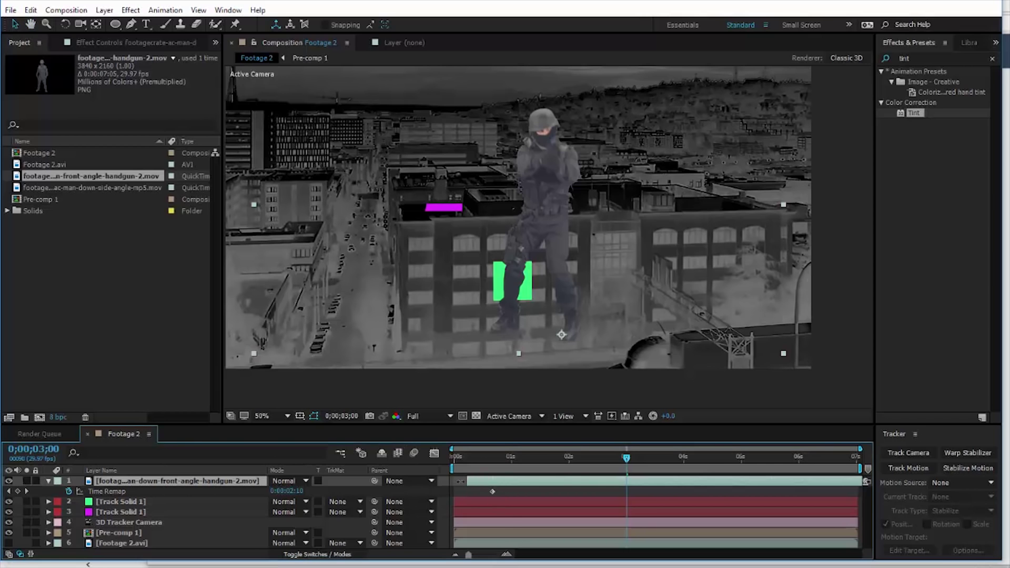
pyautogui.click(476, 458)
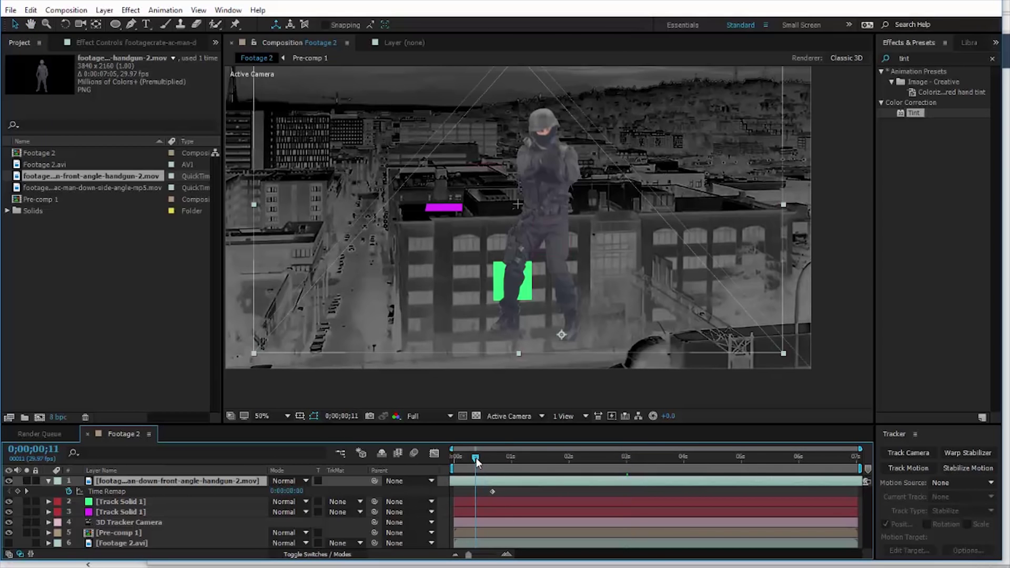
pyautogui.moveTo(477, 462); pyautogui.dragTo(625, 474)
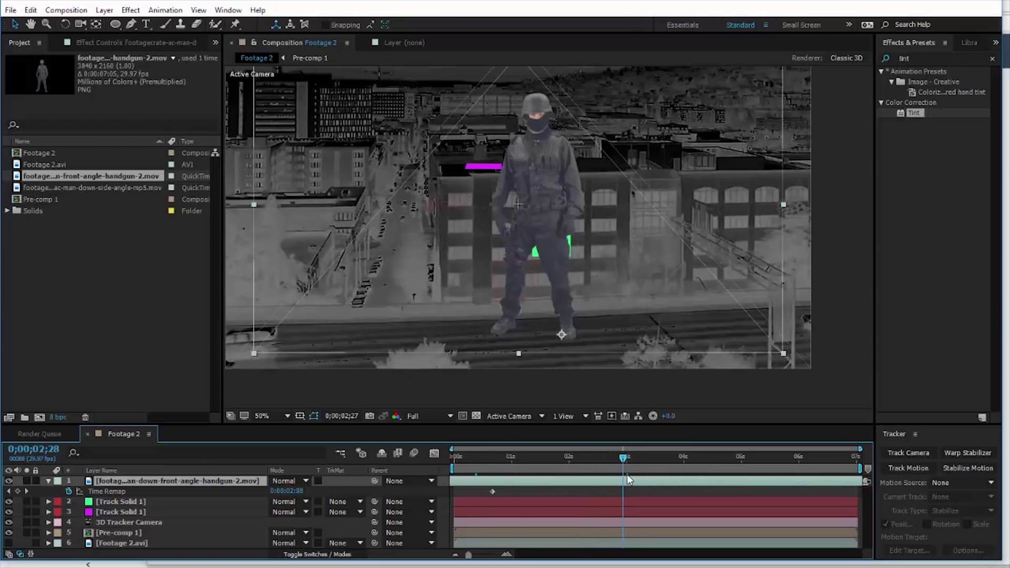
# Make the soldier layer 3D and parent it to the magenta Track Solid 1, snapping it to the solid's position.
pyautogui.click(340, 556)
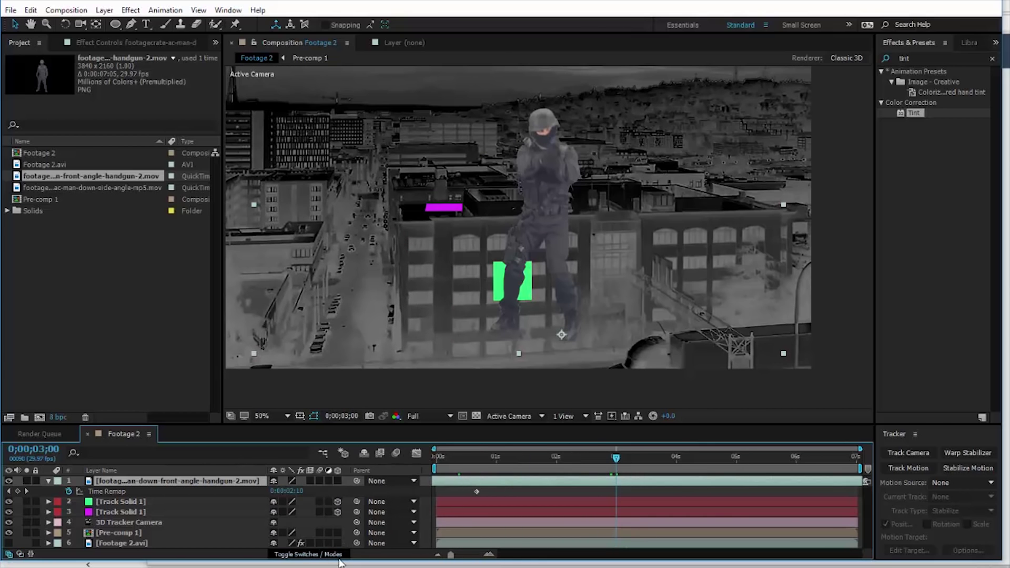
pyautogui.click(338, 481)
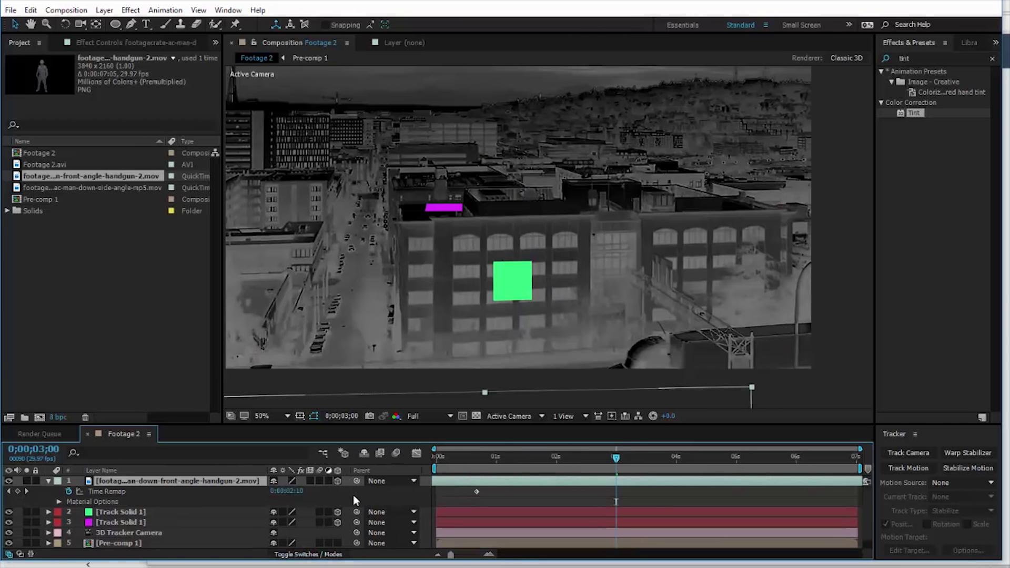
pyautogui.moveTo(357, 481); pyautogui.dragTo(169, 523)
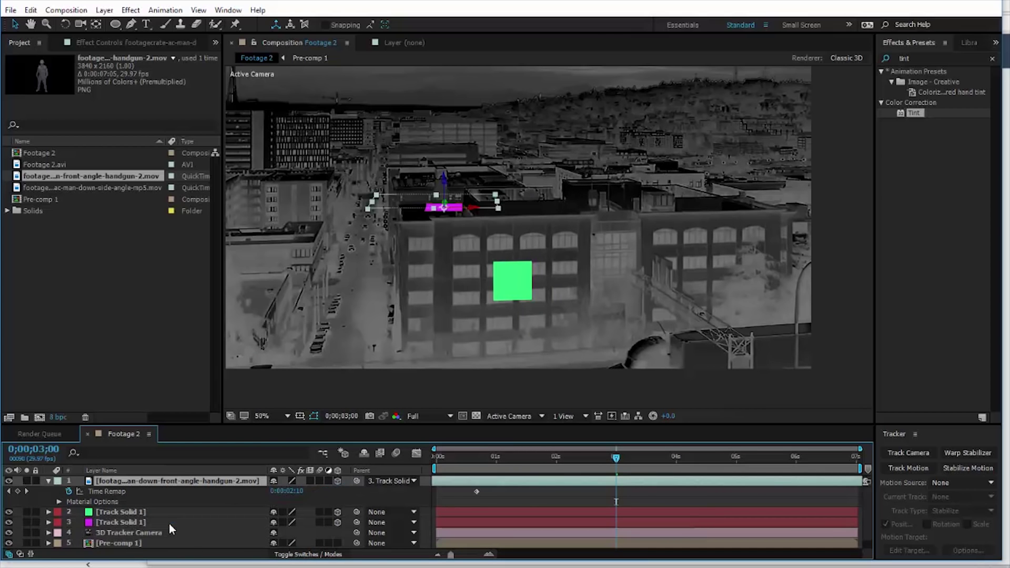
# Rotate the soldier layer upright on the magenta solid and scale it down to match the building.
pyautogui.scroll(4, 445, 205)
pyautogui.click(65, 23)
pyautogui.moveTo(482, 234); pyautogui.dragTo(470, 295)
pyautogui.press('v')
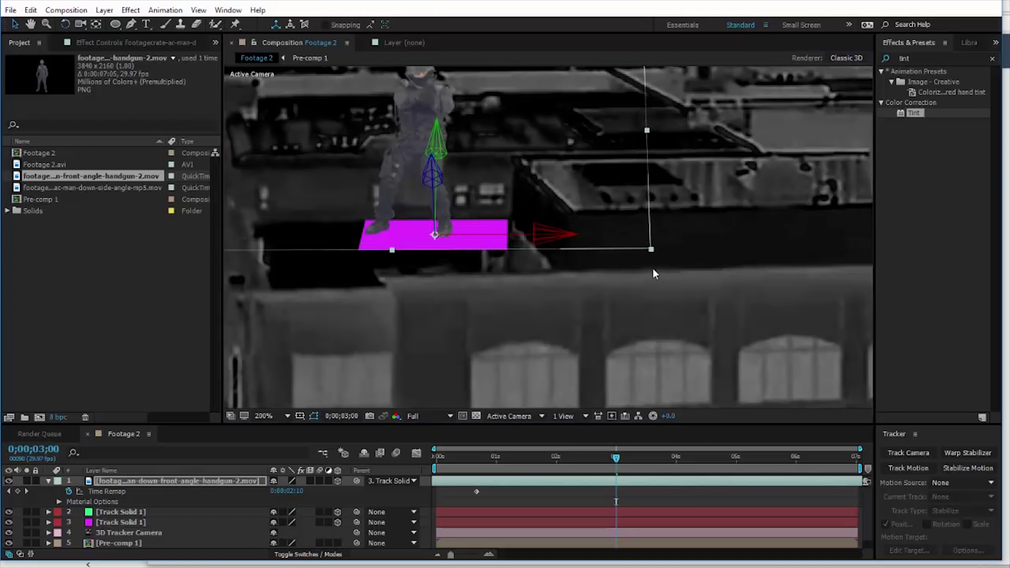
pyautogui.moveTo(653, 248); pyautogui.dragTo(597, 240)
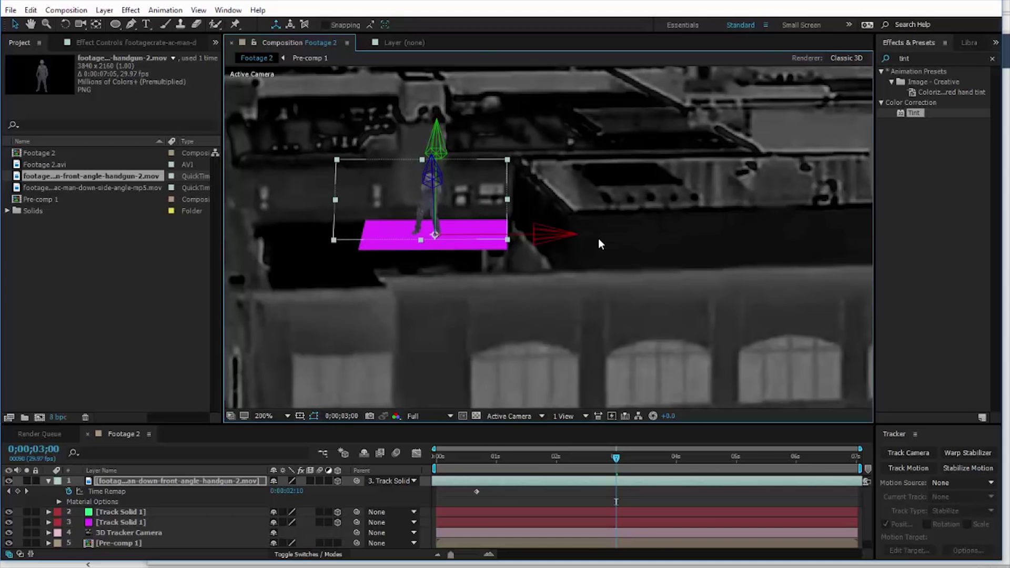
# Hide the magenta Track Solid 1 and move the soldier closer to the front edge of the roof.
pyautogui.click(8, 522)
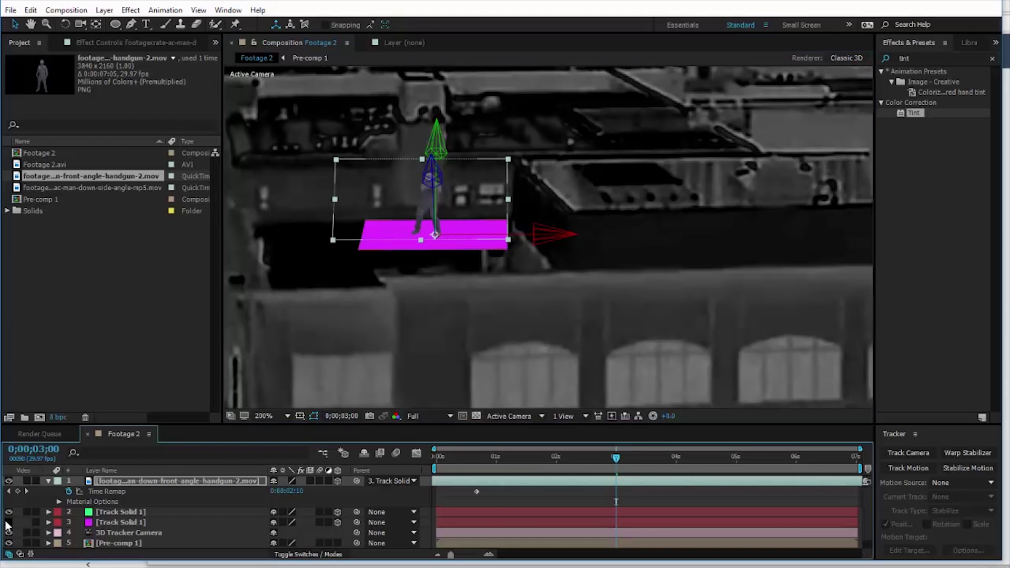
pyautogui.moveTo(425, 223); pyautogui.dragTo(458, 248)
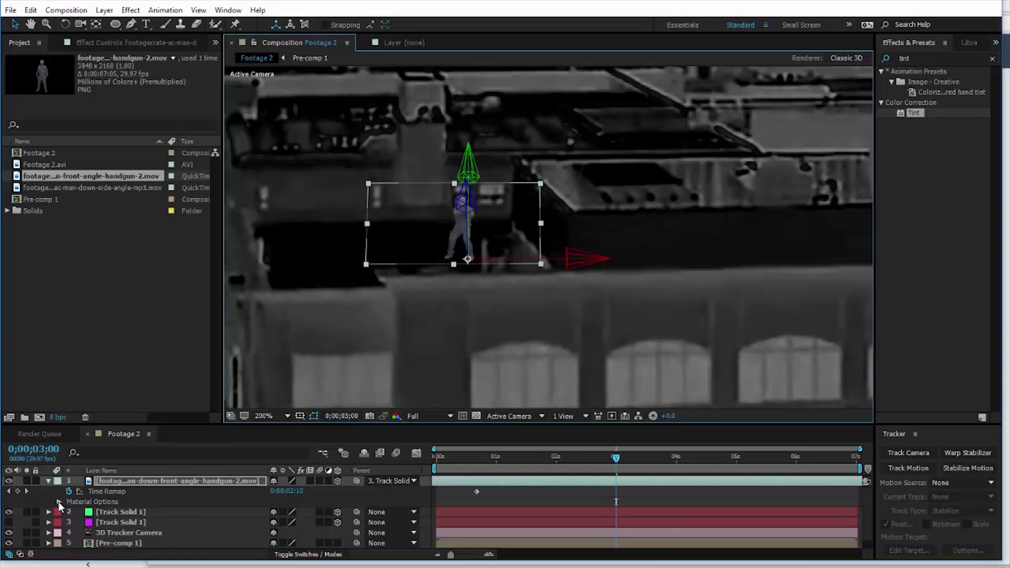
# Keyframe the soldier layer's Position at 0;00;03;00 and preview his fall from the next frame.
pyautogui.press('p')
pyautogui.press('pagedown')
pyautogui.press('space')
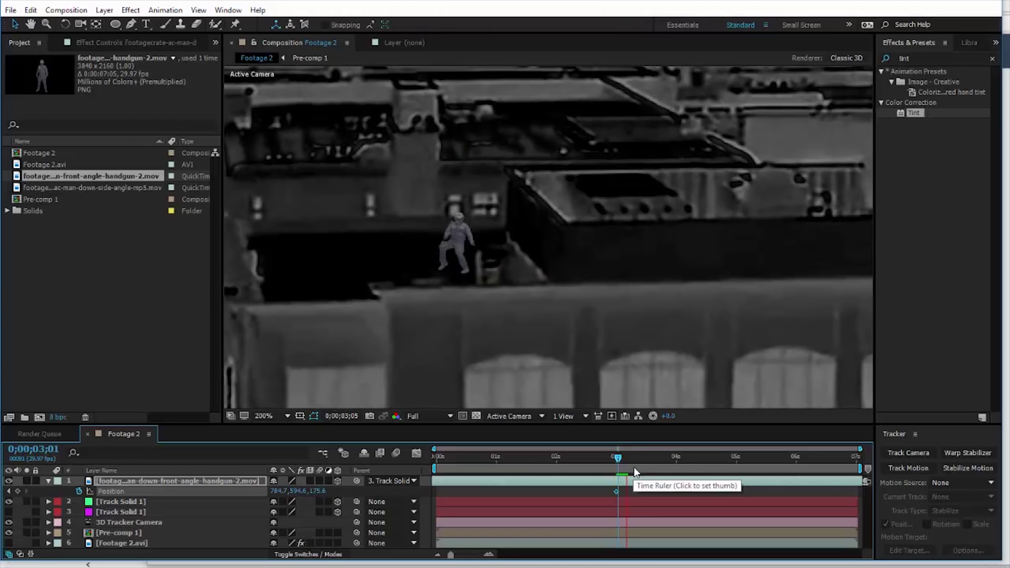
# Add a second Position keyframe about half a second after 0;00;03;00, shifting the falling soldier back and to his side, and preview the fall.
pyautogui.click(652, 465)
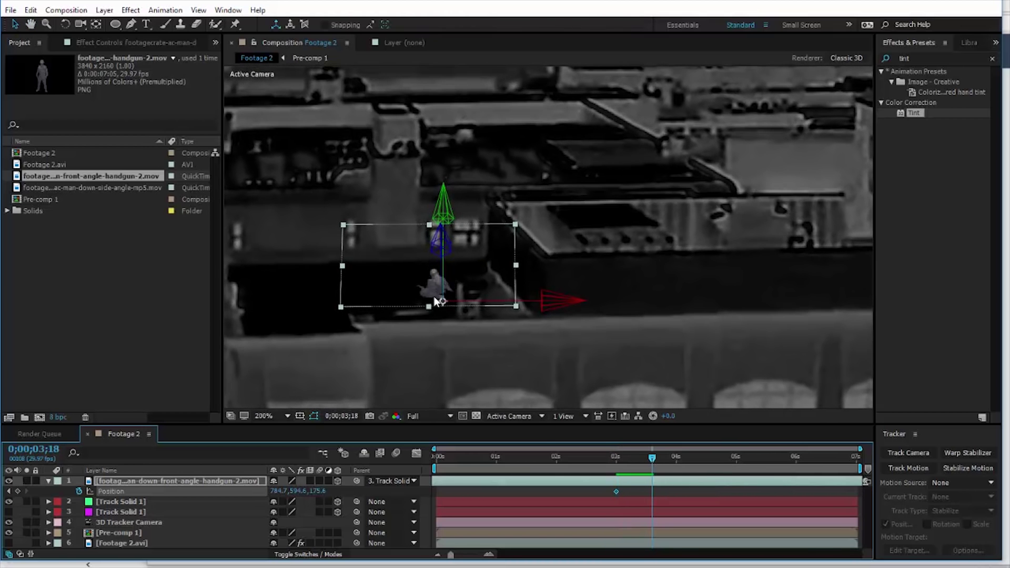
pyautogui.moveTo(439, 300); pyautogui.dragTo(374, 279)
pyautogui.click(618, 459)
pyautogui.press('space')
pyautogui.moveTo(616, 460); pyautogui.dragTo(586, 462)
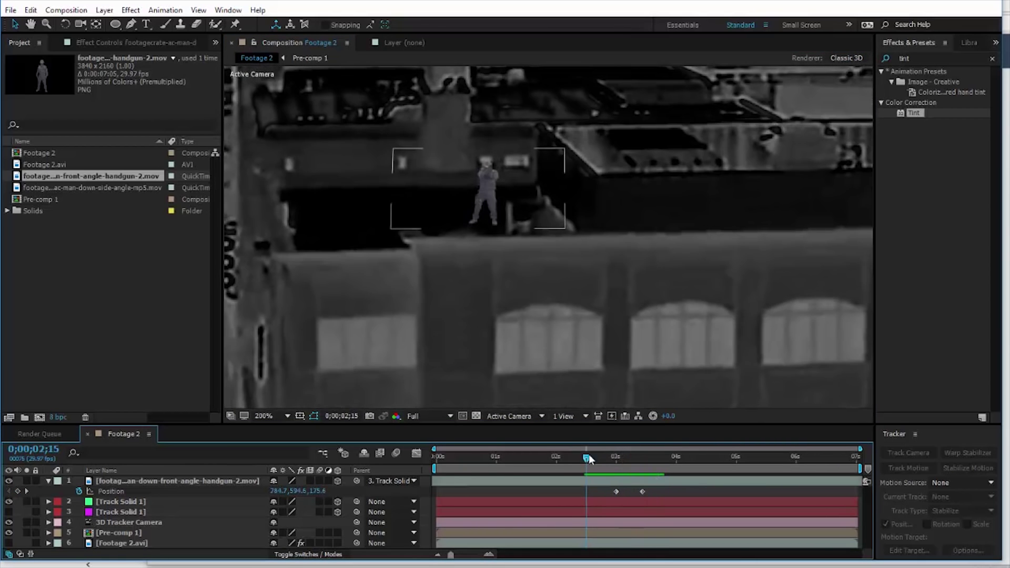
pyautogui.moveTo(611, 459); pyautogui.dragTo(621, 484)
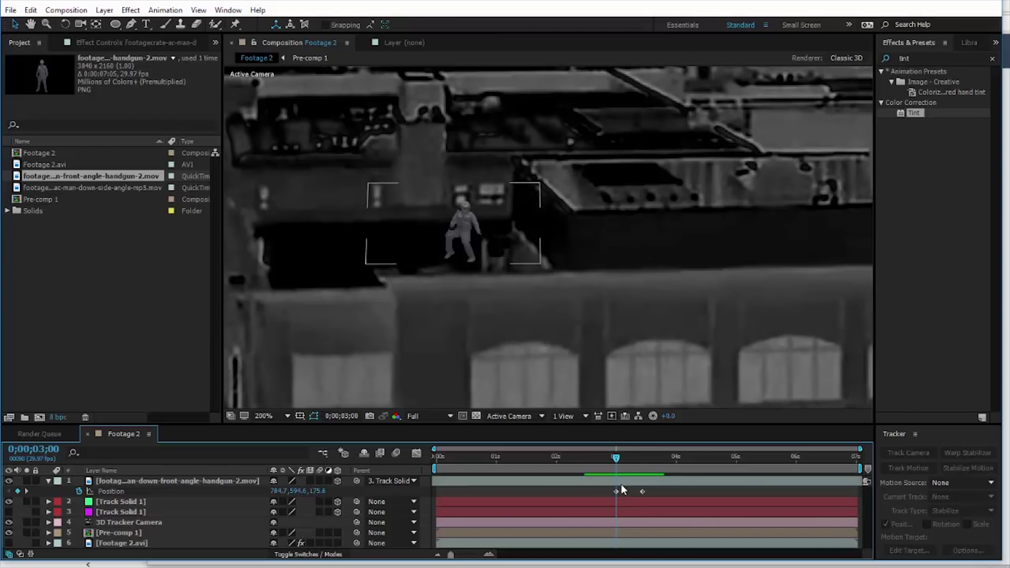
# Duplicate the front-angle handgun soldier layer, place the copy farther left on the rooftop, and preview the group falling.
pyautogui.click(621, 485)
pyautogui.hotkey('ctrl', 'd')
pyautogui.moveTo(456, 236); pyautogui.dragTo(355, 237)
pyautogui.rightClick(356, 237)
pyautogui.moveTo(392, 186)
pyautogui.click(601, 294)
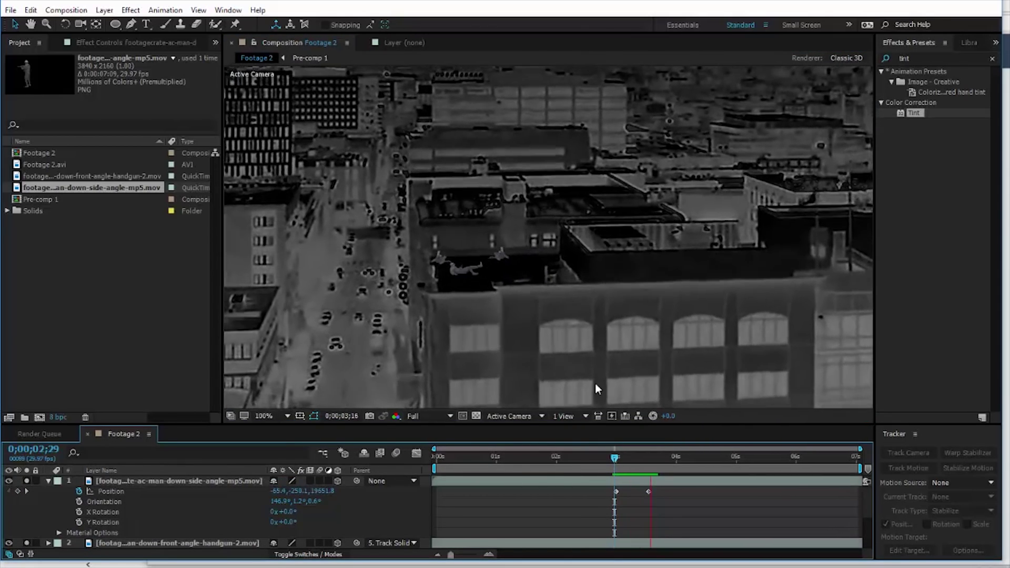
# Go to 0;00;03;02 and apply the Levels effect to the side-angle mp5 soldier layer.
pyautogui.click(637, 459)
pyautogui.moveTo(633, 468); pyautogui.dragTo(620, 465)
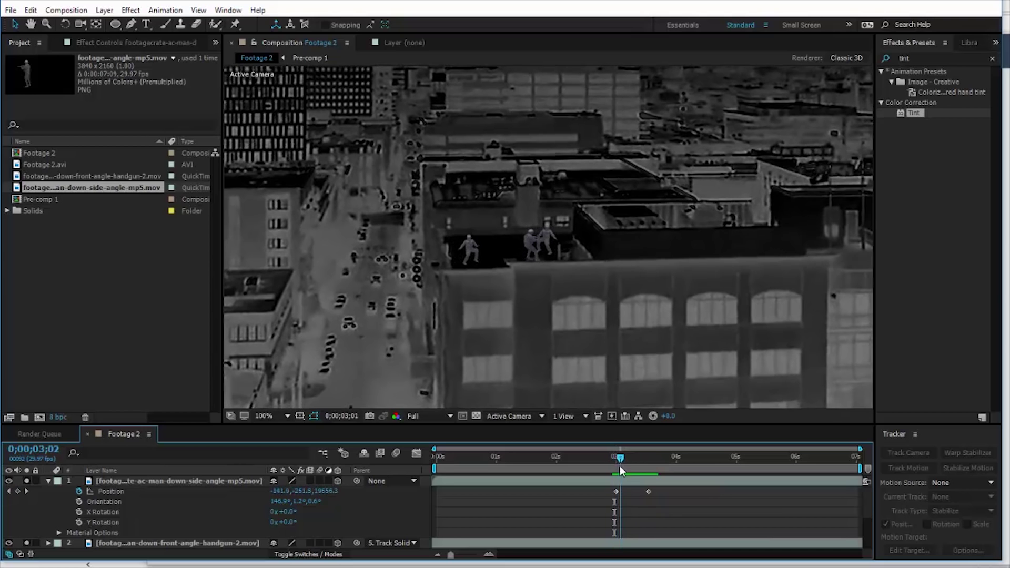
pyautogui.click(129, 484)
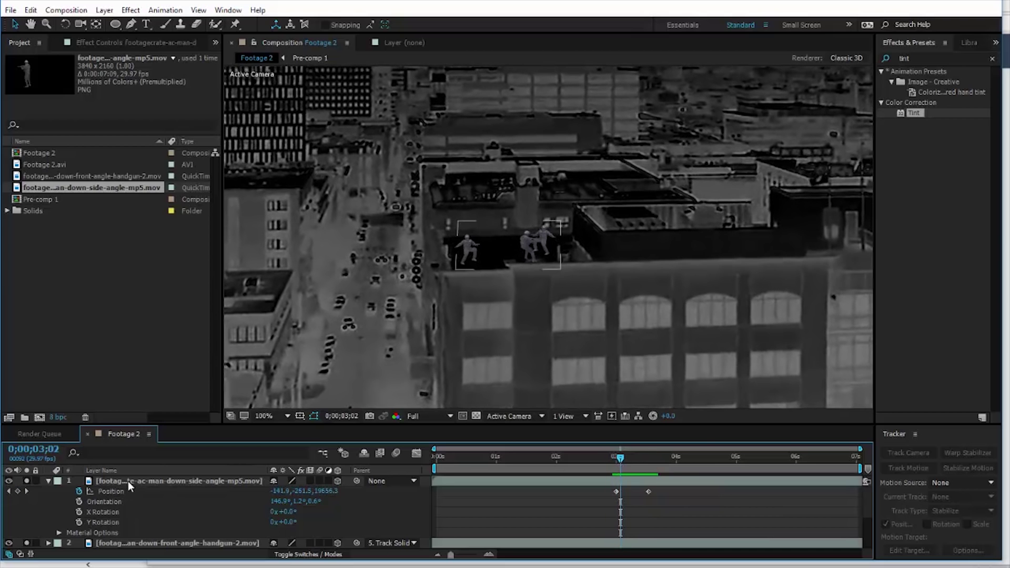
pyautogui.click(915, 56)
pyautogui.write('level')
pyautogui.doubleClick(918, 134)
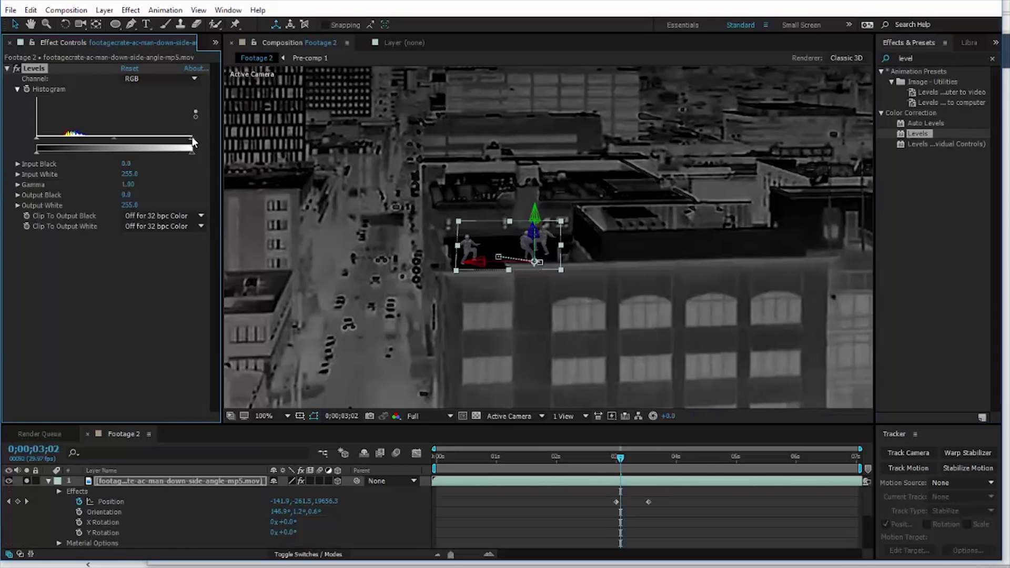
# Brighten the mp5 soldier in Levels with Input White 129 and Input Black 20.
pyautogui.moveTo(190, 142); pyautogui.dragTo(93, 144)
pyautogui.scroll(4, 570, 226)
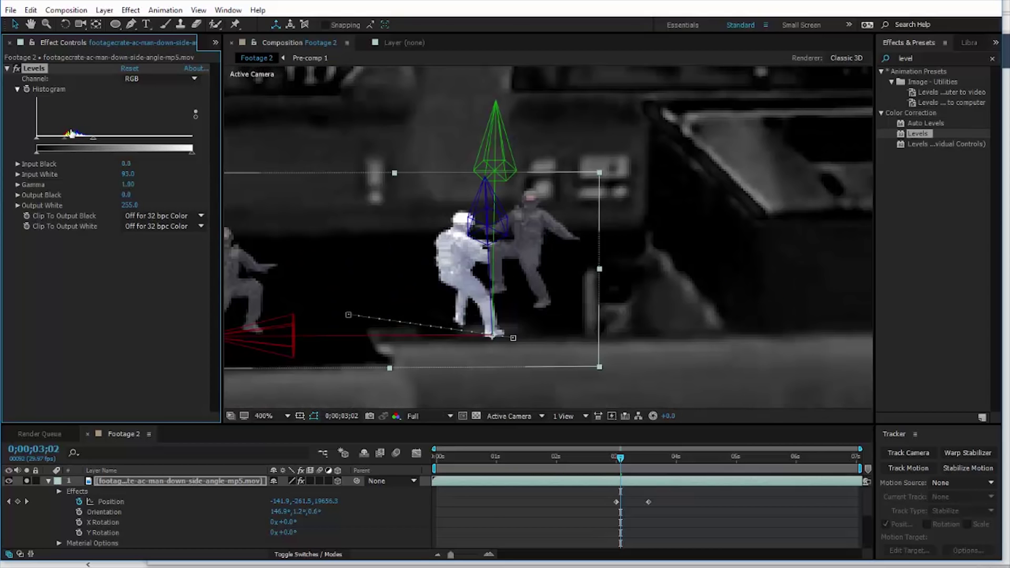
pyautogui.moveTo(93, 138); pyautogui.dragTo(116, 140)
pyautogui.moveTo(33, 138); pyautogui.dragTo(48, 139)
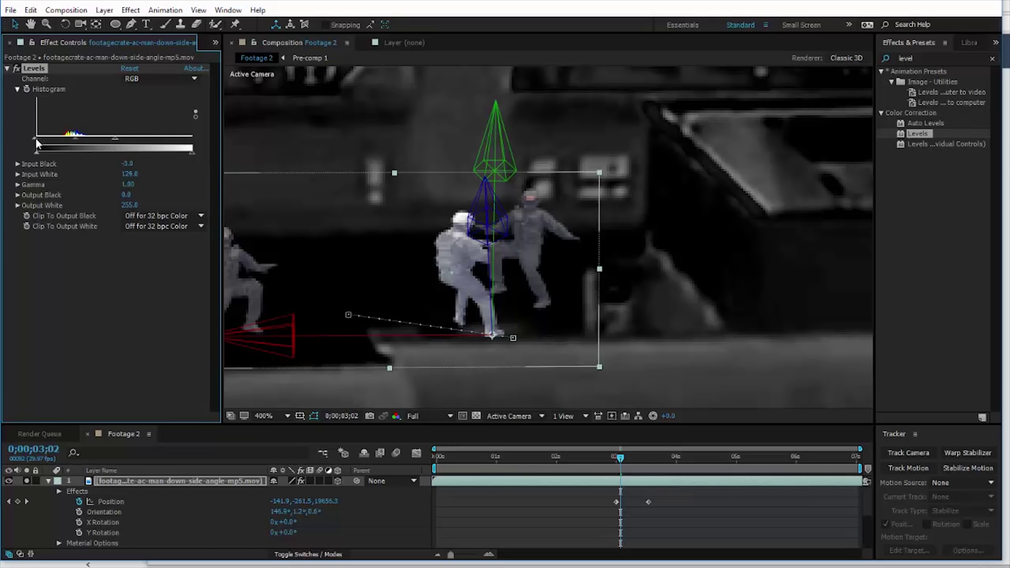
# Add the Tint effect below Levels to turn the soldier black-and-white.
pyautogui.hotkey('ctrl', '5')
pyautogui.write('tint')
pyautogui.moveTo(914, 113); pyautogui.dragTo(46, 113)
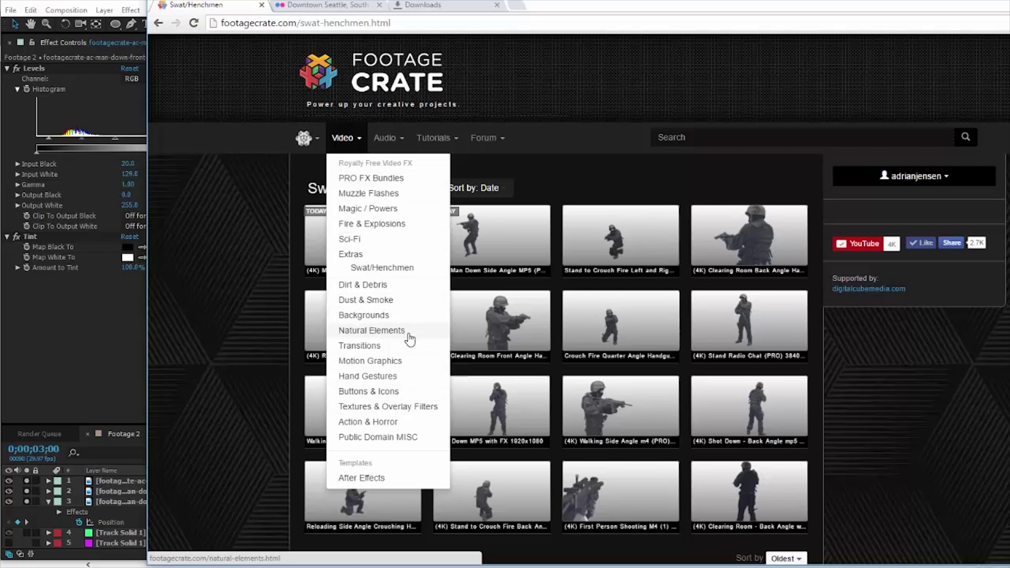
# Open the Fire & Explosions category on Footage Crate and download the Slo-Mo Explosion 1 clip.
pyautogui.click(388, 226)
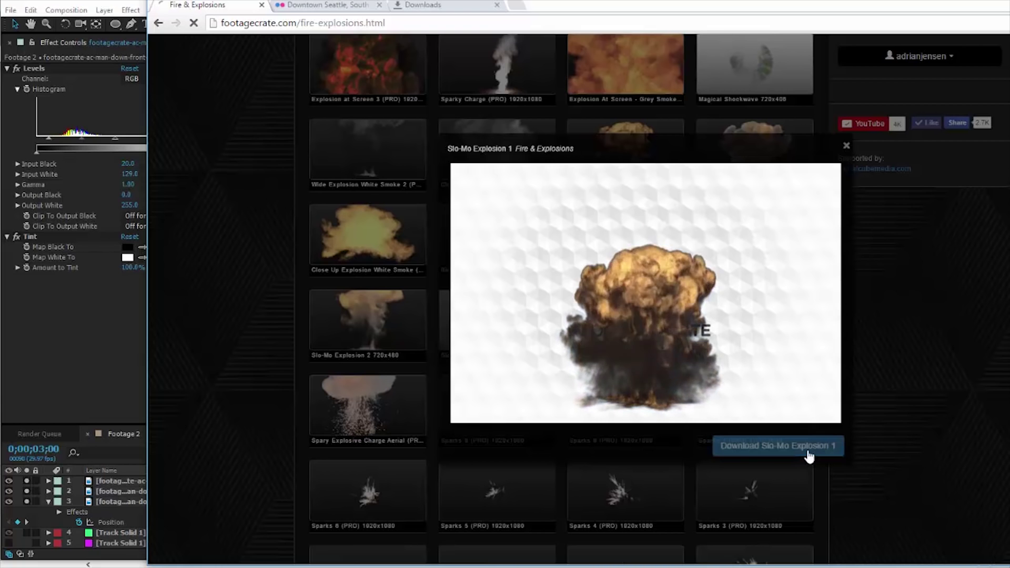
pyautogui.click(840, 439)
pyautogui.click(894, 409)
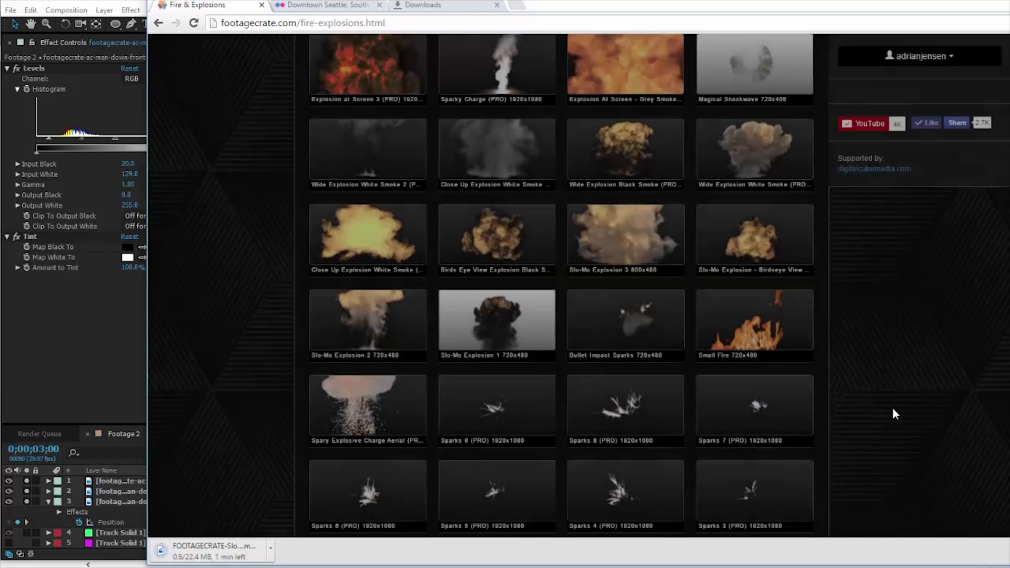
# Preview the Explosion at Screen 4 and Wide Explosion White Smoke 2 clips in the explosions library.
pyautogui.scroll(1, 893, 411)
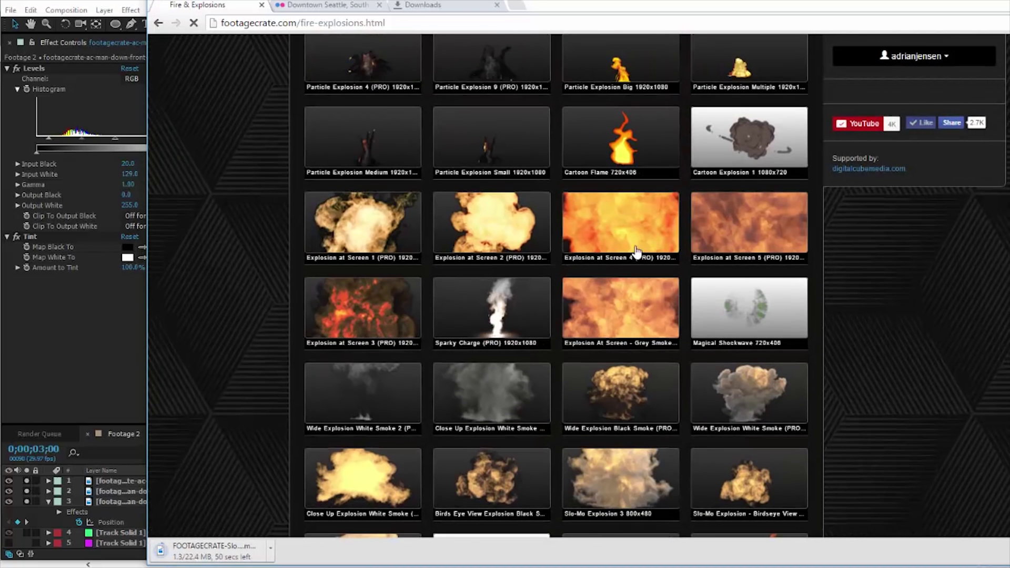
pyautogui.click(594, 231)
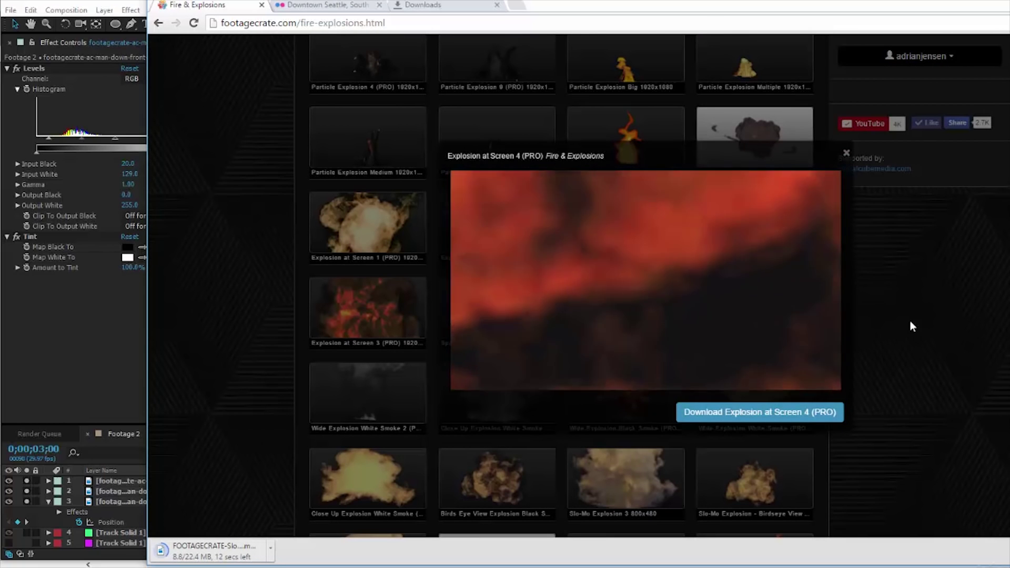
pyautogui.click(911, 321)
pyautogui.click(347, 386)
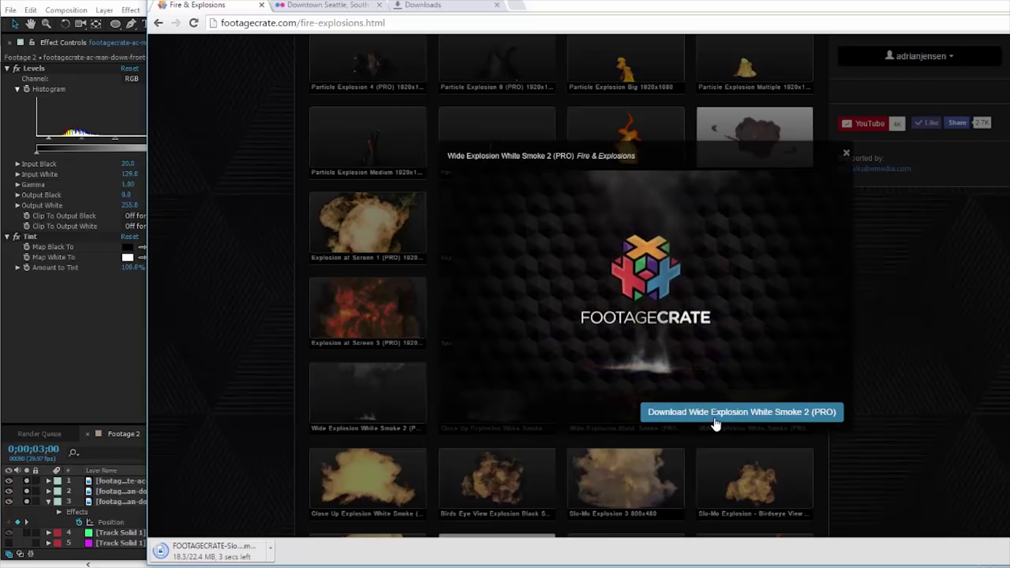
# Import the downloaded Slo-Mo Explosion 1 clip into the After Effects project and add it as the top layer of Footage 2.
pyautogui.moveTo(214, 550); pyautogui.dragTo(52, 282)
pyautogui.moveTo(229, 478); pyautogui.dragTo(229, 480)
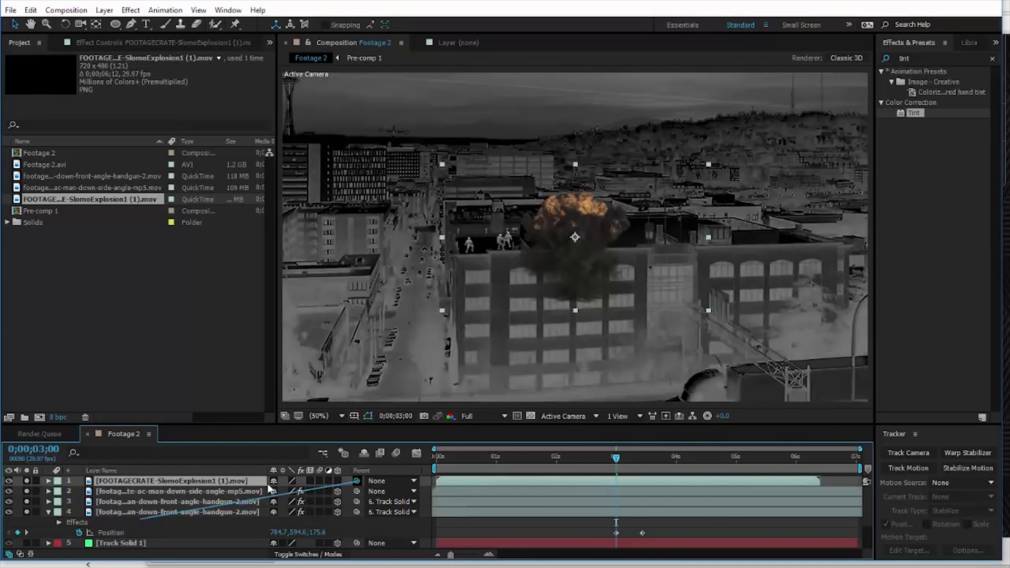
# Solo the magenta Track Solid 1 to check its location, then unsolo it and solo the green Track Solid 1 instead.
pyautogui.scroll(-3, 176, 524)
pyautogui.click(110, 523)
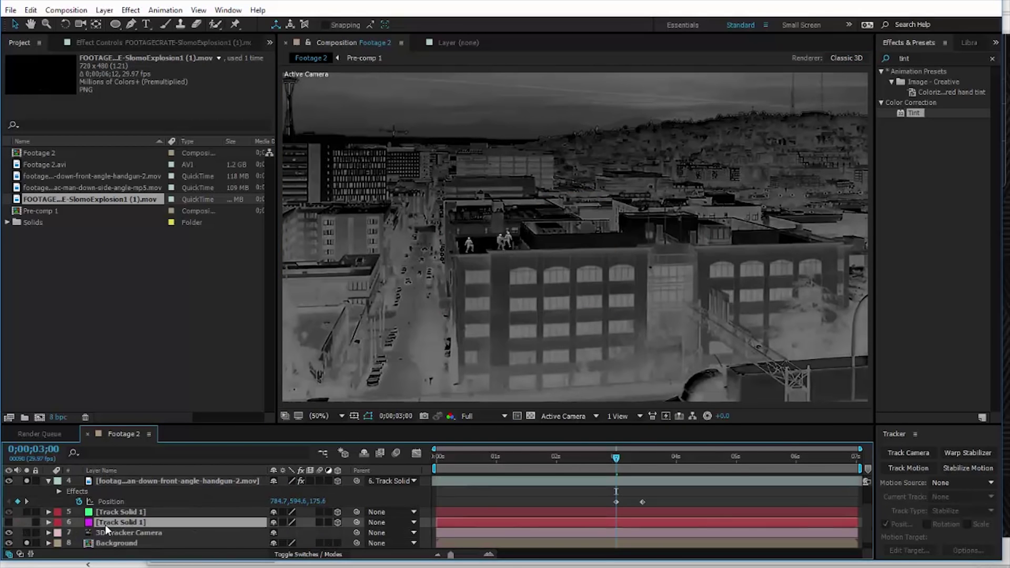
pyautogui.click(22, 523)
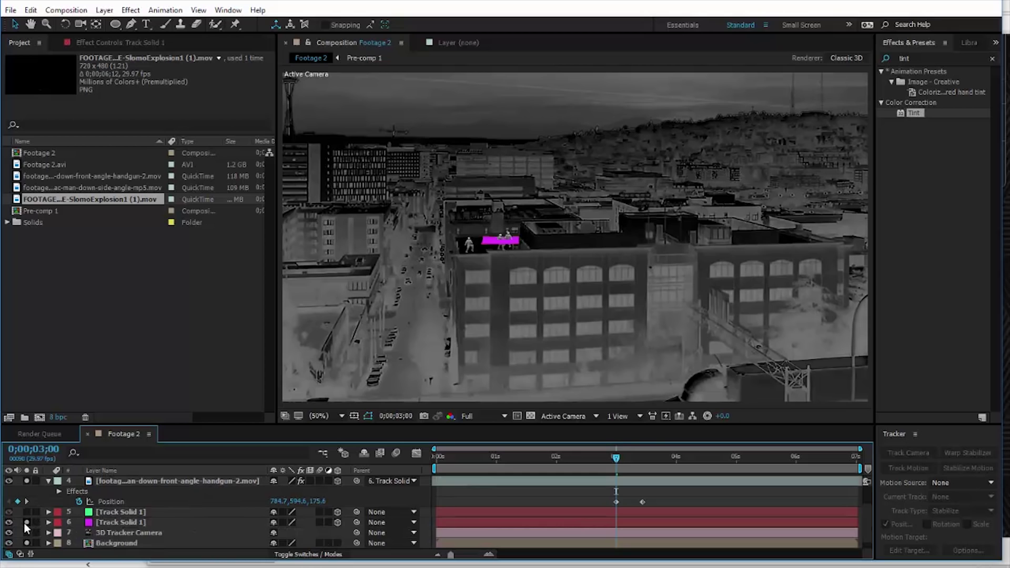
pyautogui.scroll(-1, 25, 520)
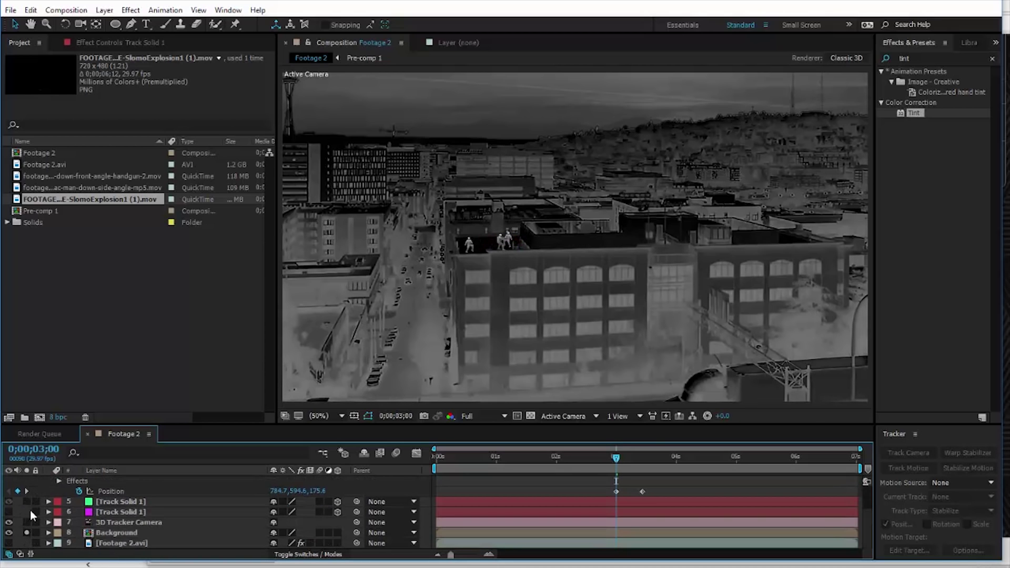
pyautogui.click(26, 502)
pyautogui.scroll(4, 193, 507)
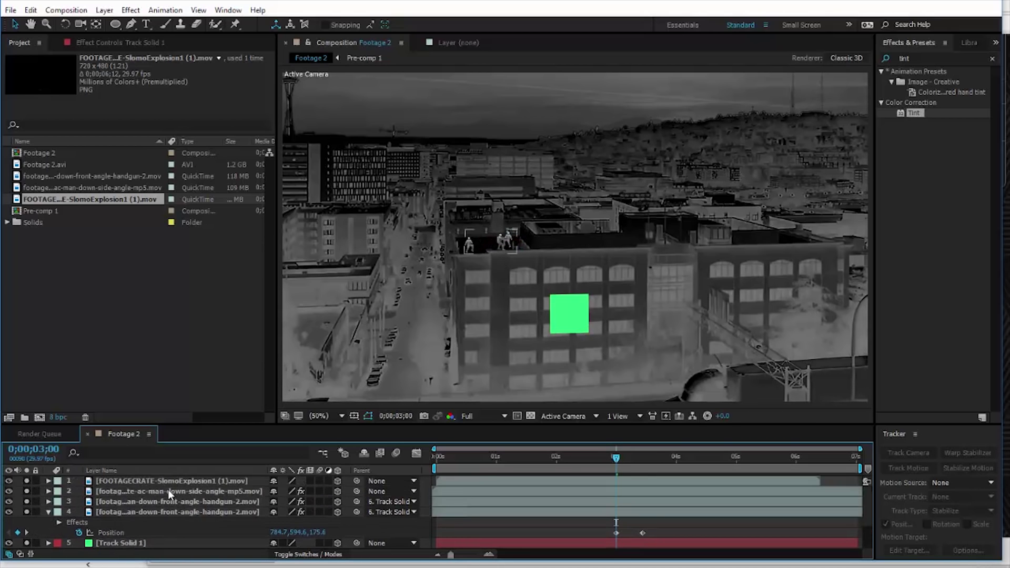
# Parent the 3D explosion layer to the green Track Solid 1, snapping it to the solid's position on the facade.
pyautogui.moveTo(336, 479); pyautogui.dragTo(127, 534)
pyautogui.press('/')
pyautogui.moveTo(575, 338); pyautogui.dragTo(425, 265)
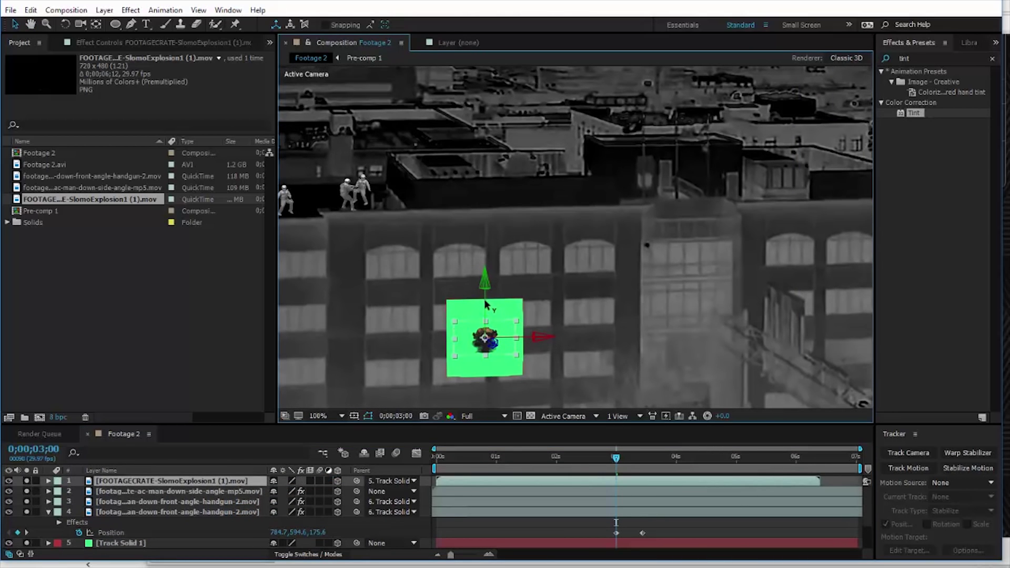
# Raise the explosion from the green solid to the building's roof edge and scale it up to span several windows.
pyautogui.moveTo(485, 304); pyautogui.dragTo(491, 181)
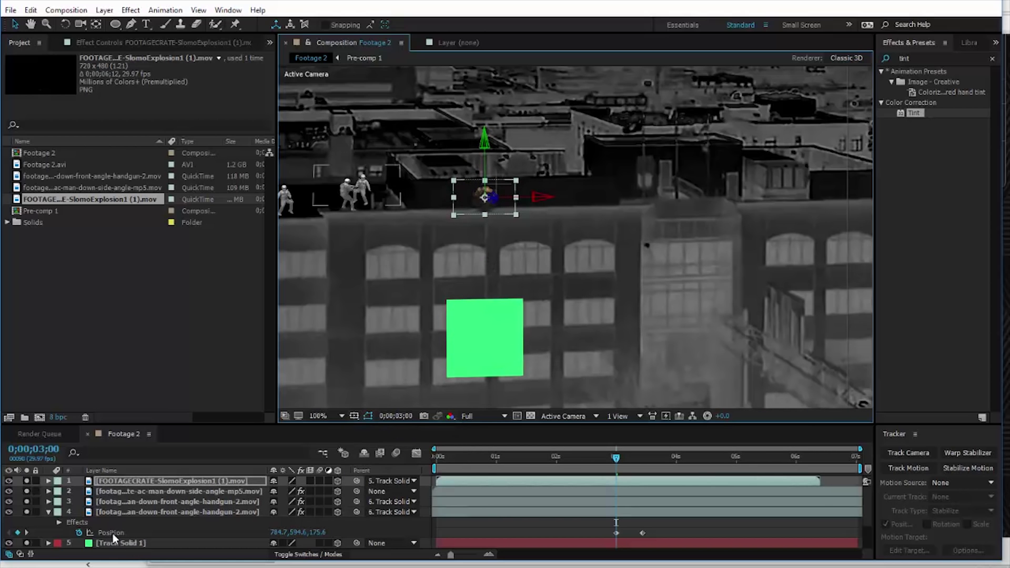
pyautogui.scroll(-2, 584, 250)
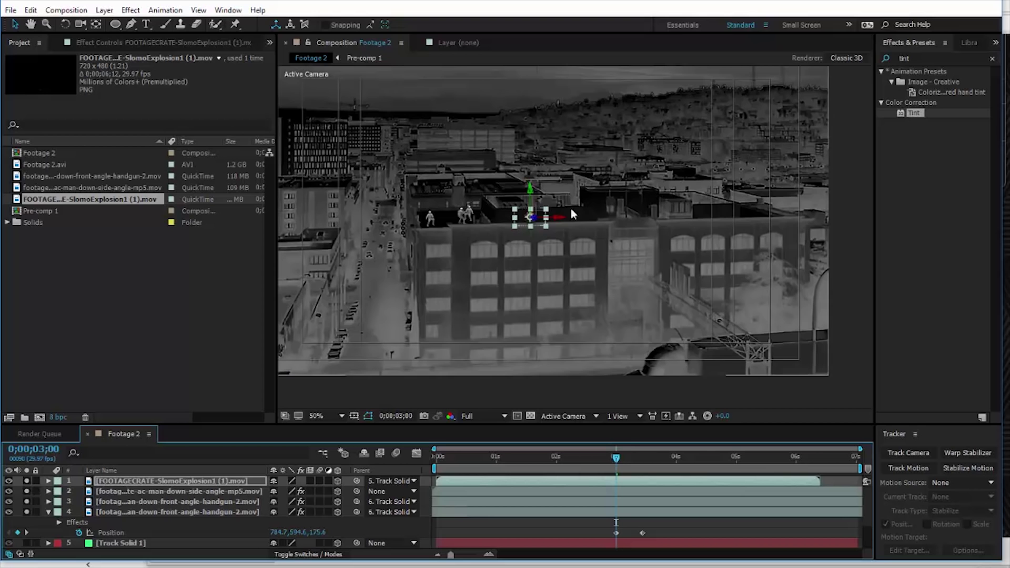
pyautogui.moveTo(561, 253); pyautogui.dragTo(585, 245)
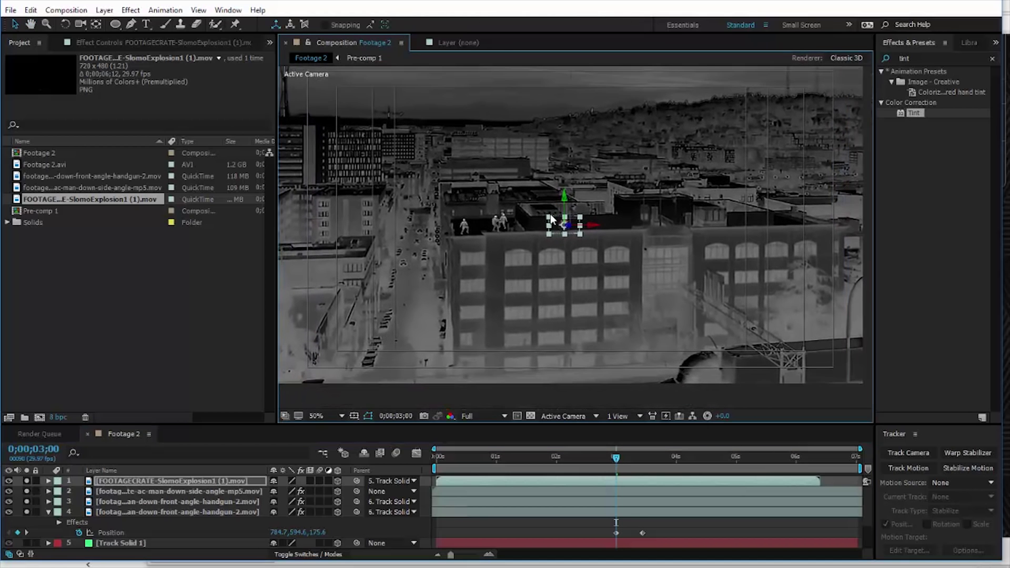
pyautogui.moveTo(549, 218); pyautogui.dragTo(323, 52)
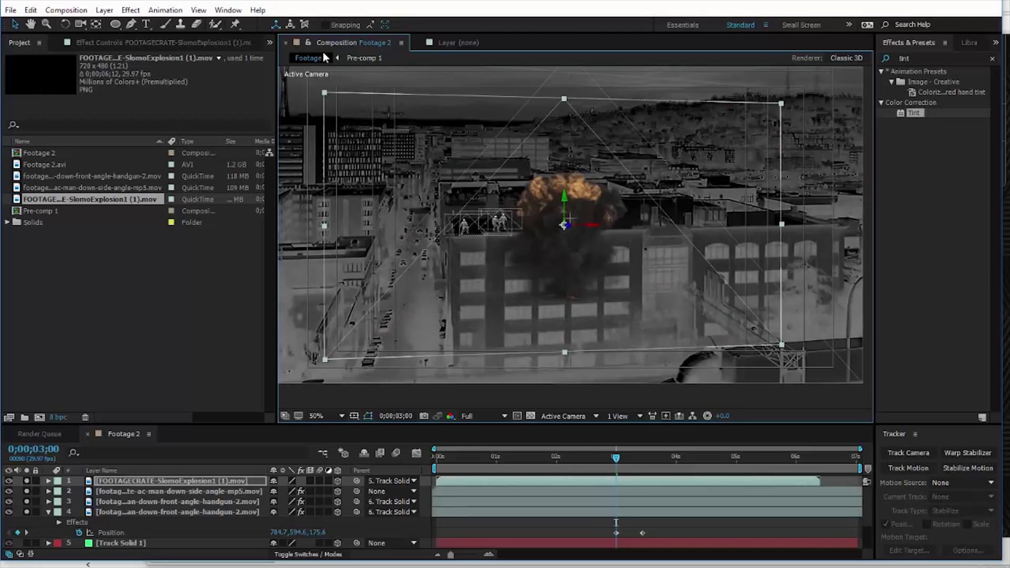
# Slide the explosion layer later in time and trim its start to 0;00;03;00.
pyautogui.moveTo(602, 477); pyautogui.dragTo(728, 480)
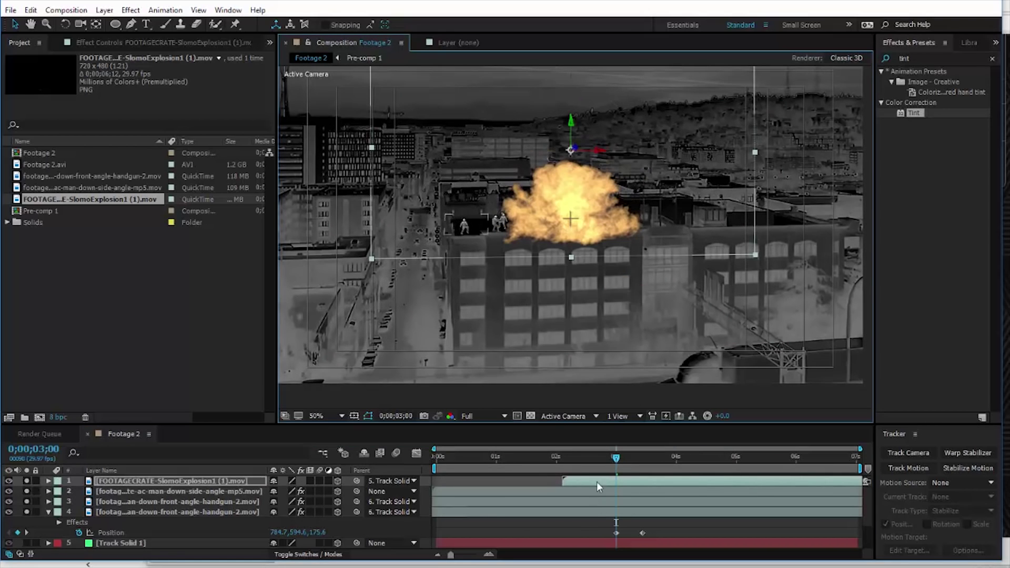
pyautogui.moveTo(567, 482); pyautogui.dragTo(617, 482)
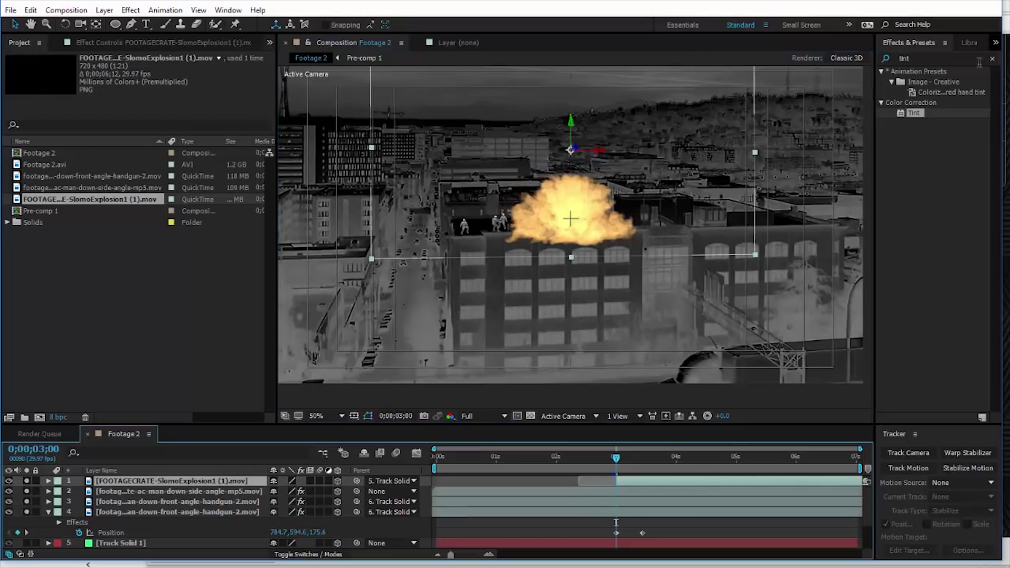
# Apply Tint to the explosion layer and set Map White To to the grey ADADAD.
pyautogui.click(919, 58)
pyautogui.moveTo(916, 116); pyautogui.dragTo(678, 488)
pyautogui.click(696, 457)
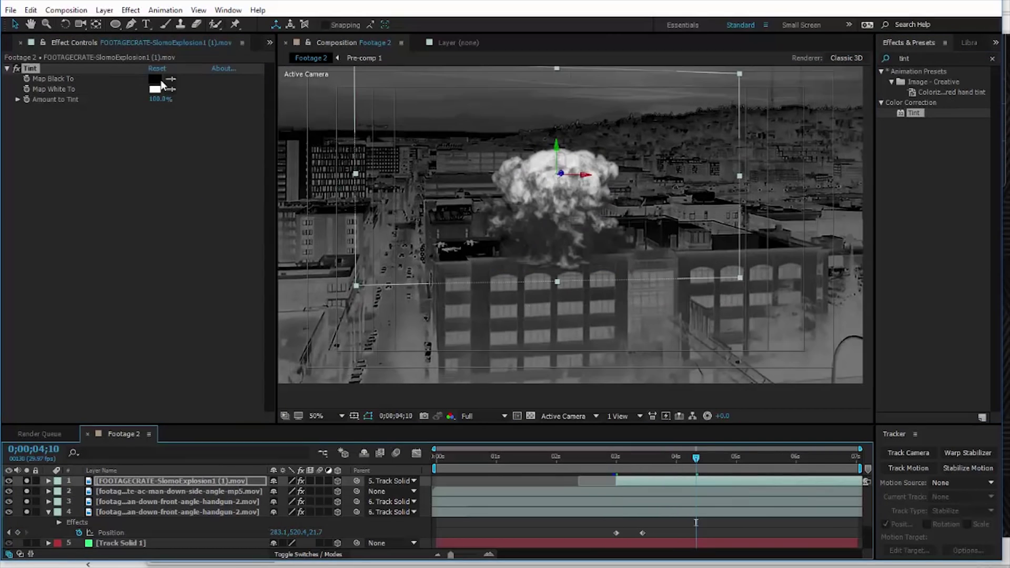
pyautogui.click(154, 89)
pyautogui.moveTo(57, 197); pyautogui.dragTo(26, 239)
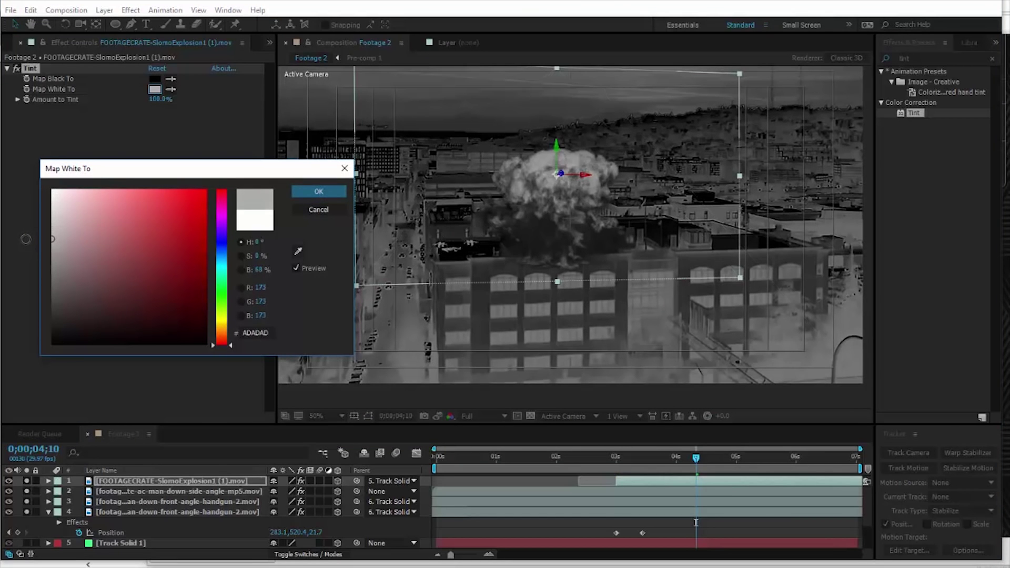
pyautogui.click(314, 193)
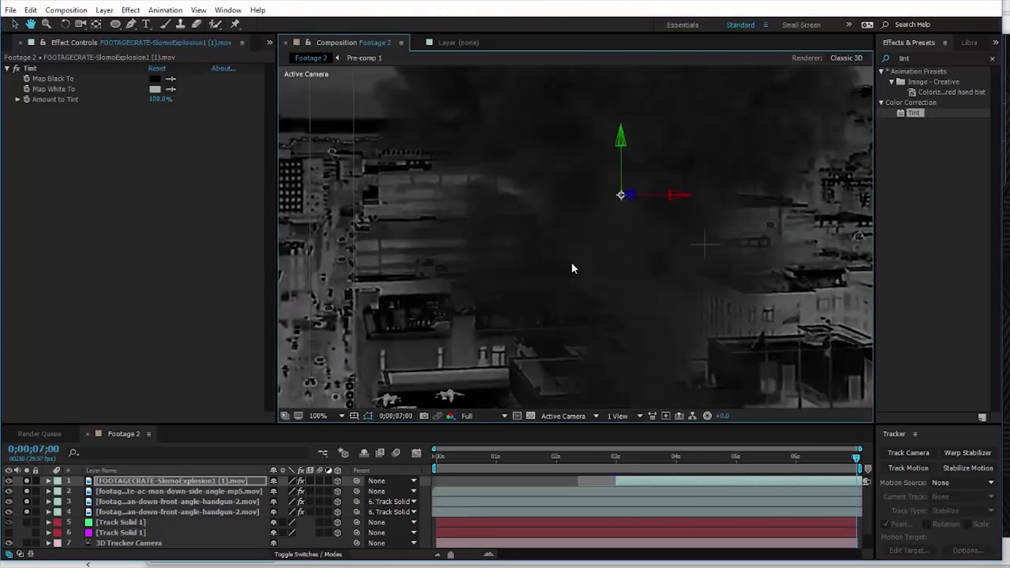
# Inspect the smoke at 0;00;07;00 and set the explosion Tint's Map Black To to a dark grey matching the surrounding city.
pyautogui.scroll(-2, 612, 281)
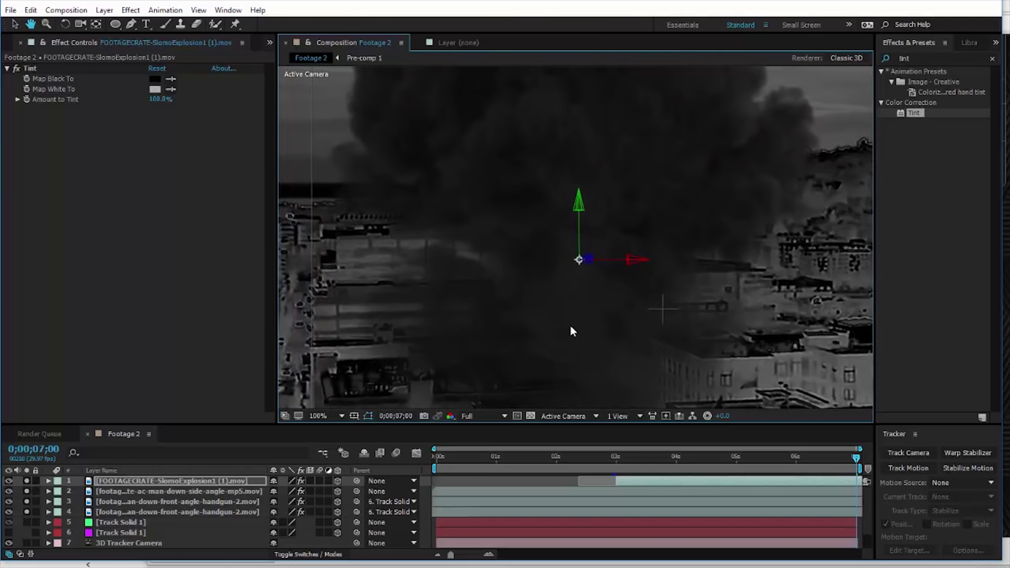
pyautogui.scroll(2, 548, 316)
pyautogui.scroll(-2, 548, 316)
pyautogui.scroll(2, 559, 294)
pyautogui.moveTo(577, 322); pyautogui.dragTo(589, 238)
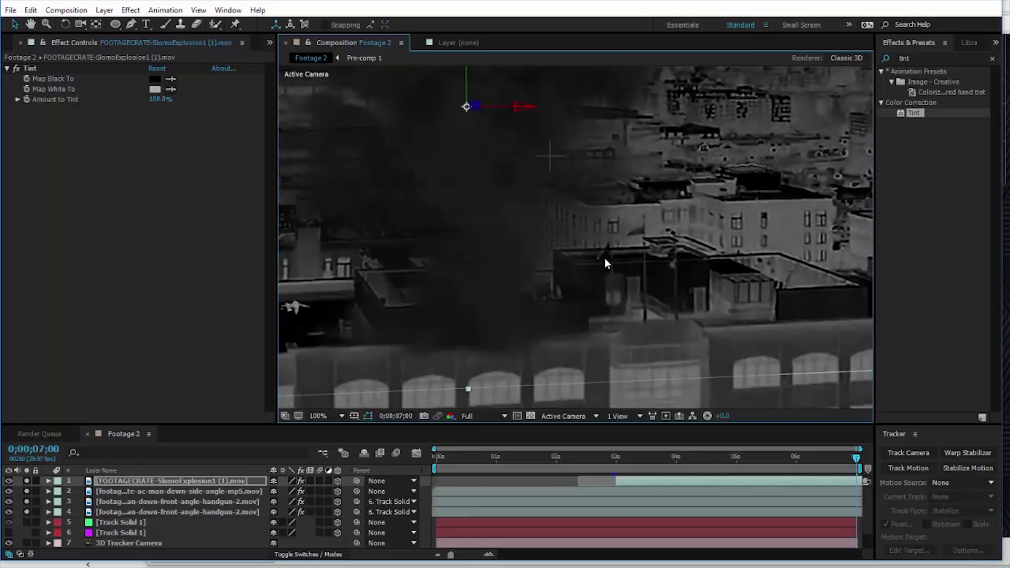
pyautogui.moveTo(505, 189); pyautogui.dragTo(547, 329)
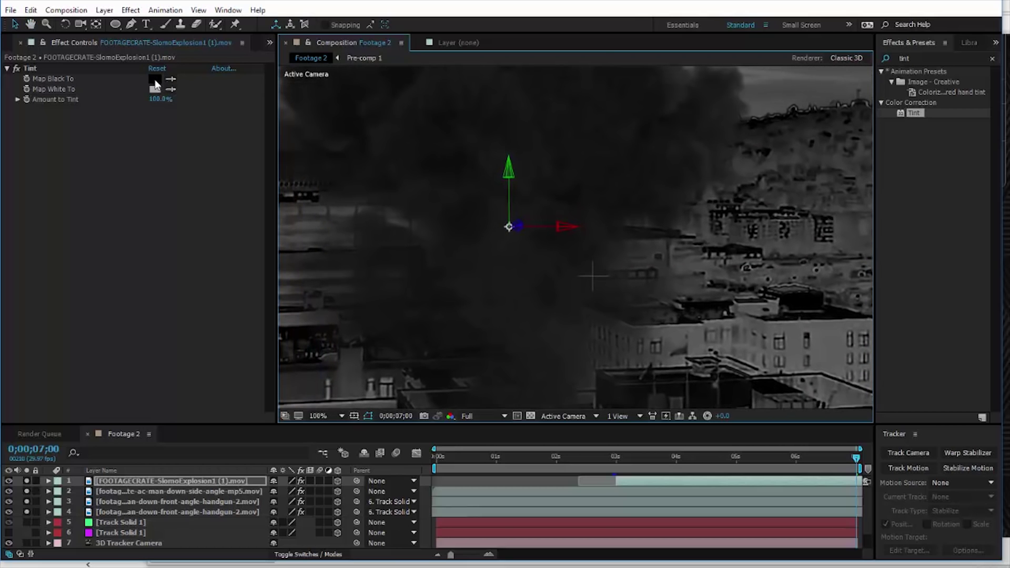
pyautogui.click(155, 80)
pyautogui.click(46, 321)
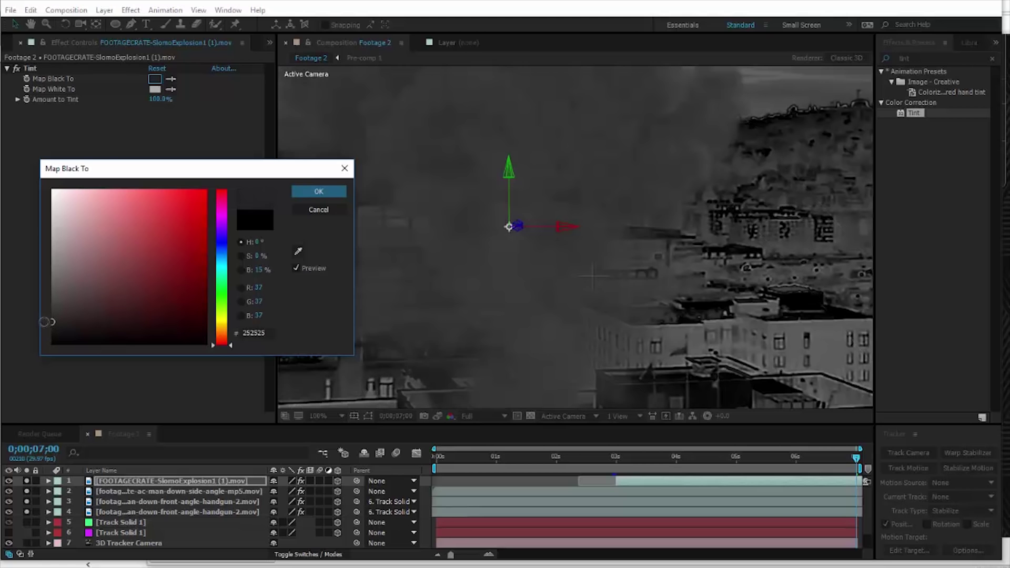
pyautogui.click(42, 309)
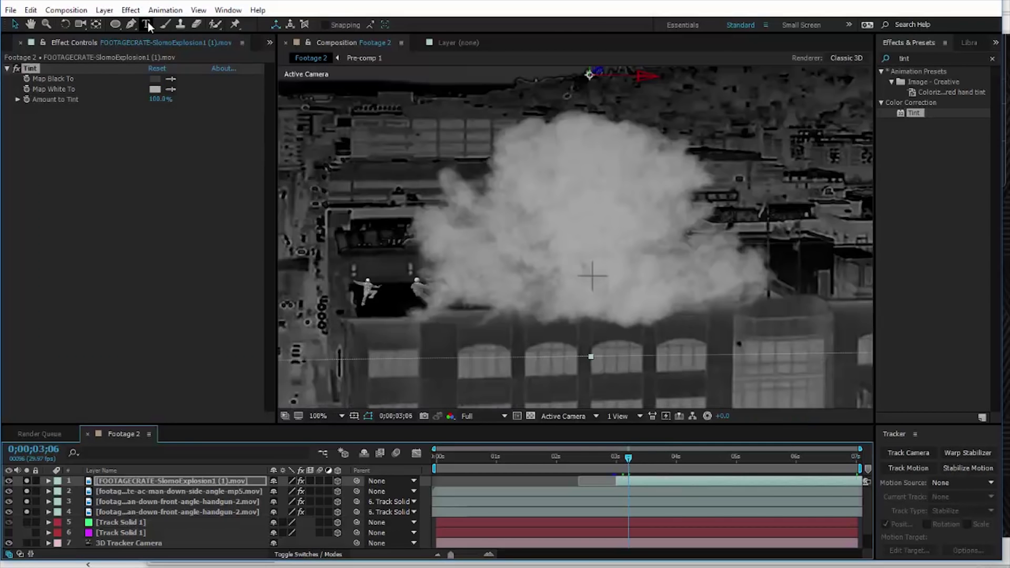
# Mask the explosion layer along the building's roof edge, enclosing the facade, with the mask inverted and feathered 5 pixels.
pyautogui.press('g')
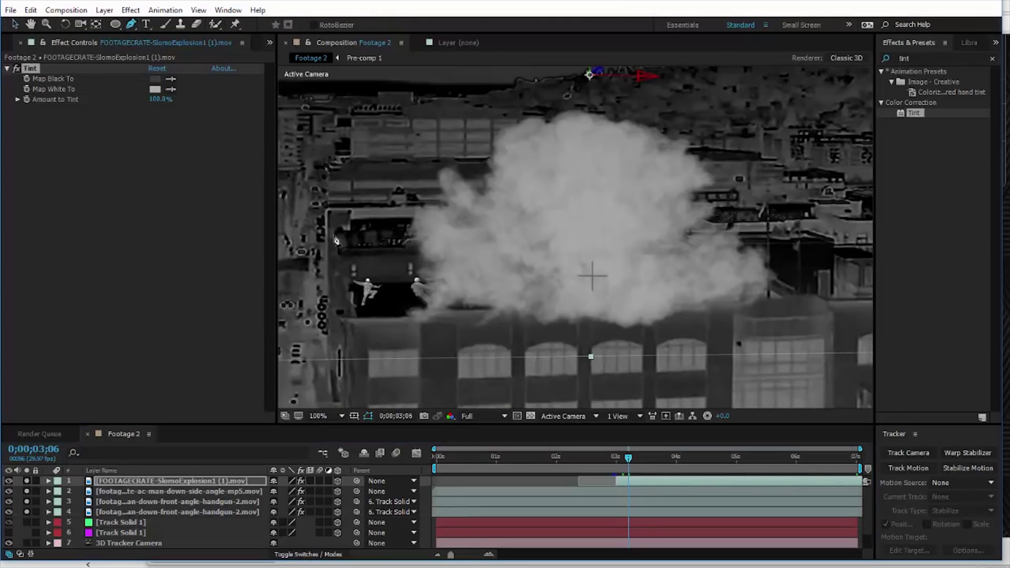
pyautogui.click(27, 481)
pyautogui.click(417, 311)
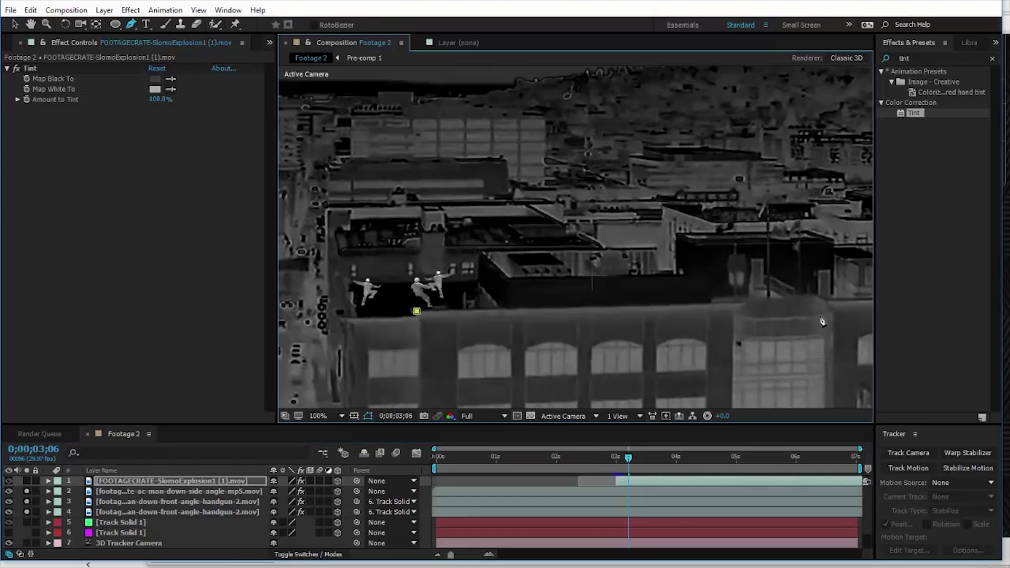
pyautogui.click(744, 305)
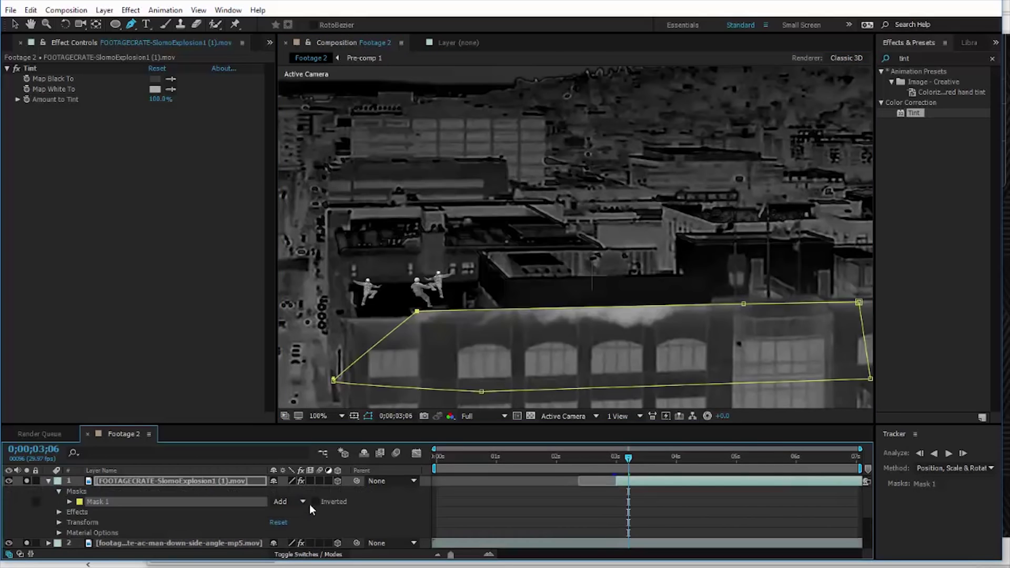
pyautogui.click(69, 502)
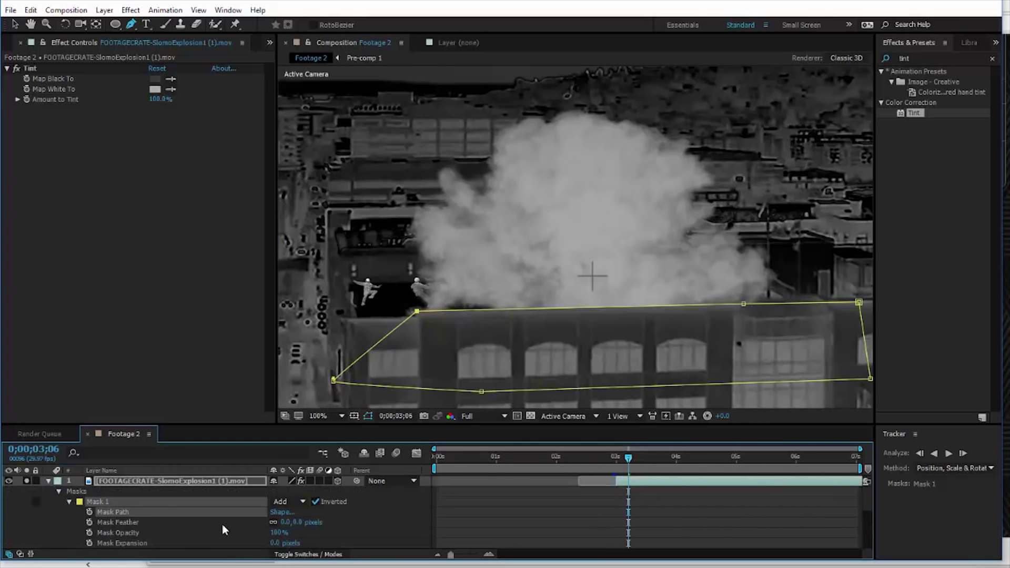
pyautogui.moveTo(303, 523); pyautogui.dragTo(319, 524)
pyautogui.press('F2')
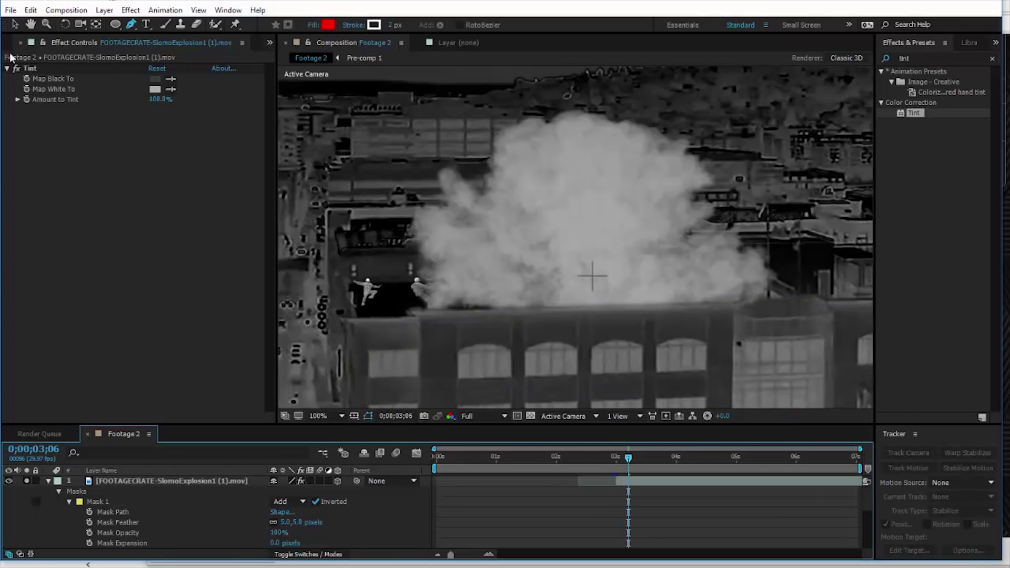
pyautogui.click(15, 24)
# At 0;00;03;00, create a 1920 × 1080 solid in light grey B2B2B2 as the explosion's flash.
pyautogui.moveTo(619, 463); pyautogui.dragTo(617, 462)
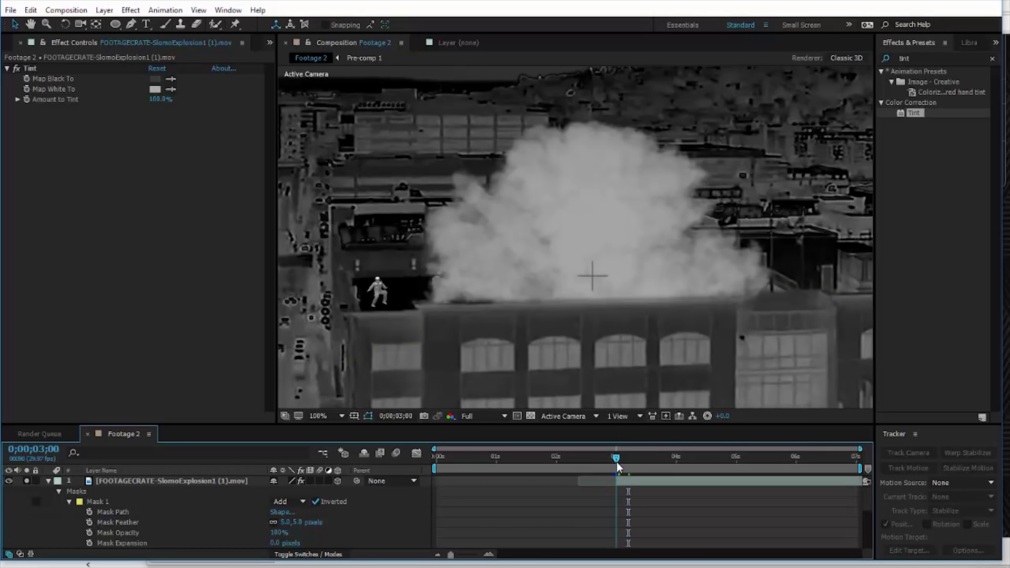
pyautogui.scroll(-2, 550, 236)
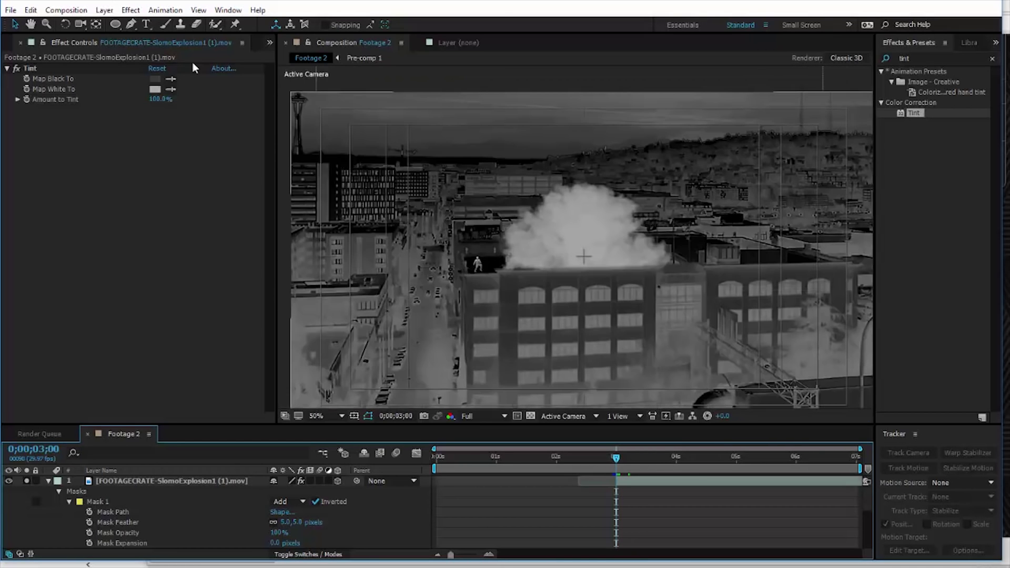
pyautogui.click(104, 10)
pyautogui.moveTo(131, 21)
pyautogui.click(348, 30)
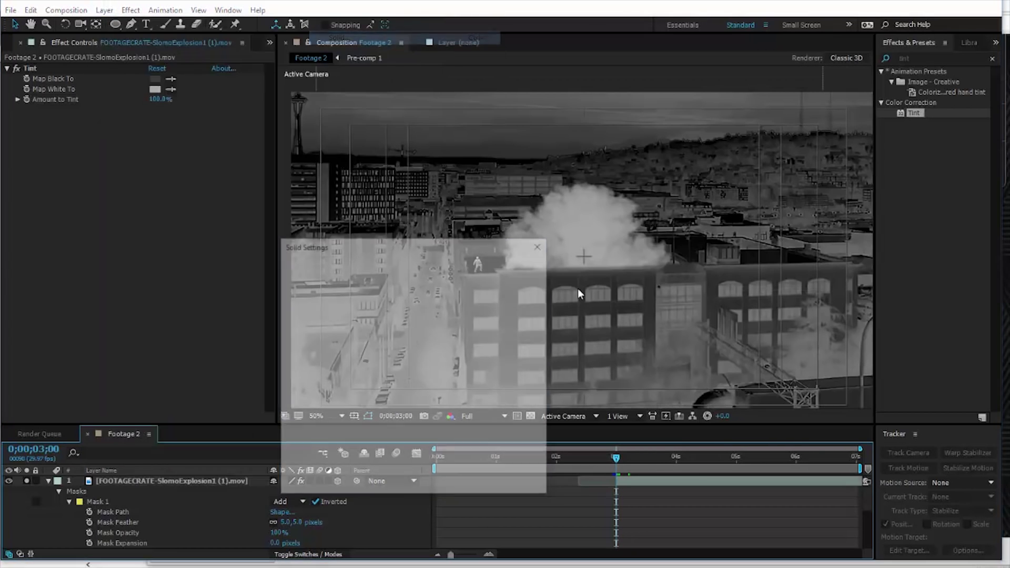
pyautogui.click(432, 447)
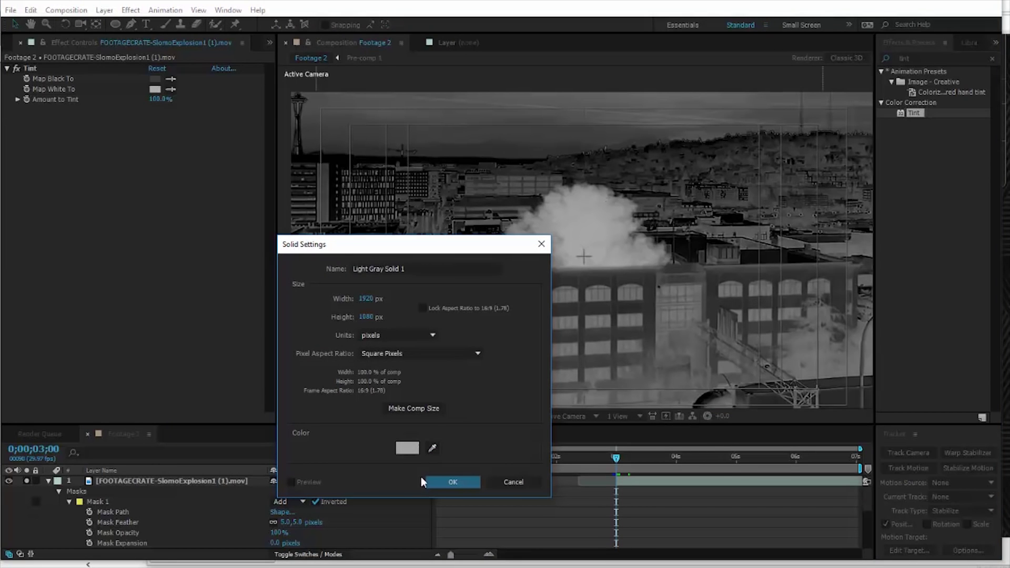
pyautogui.click(412, 450)
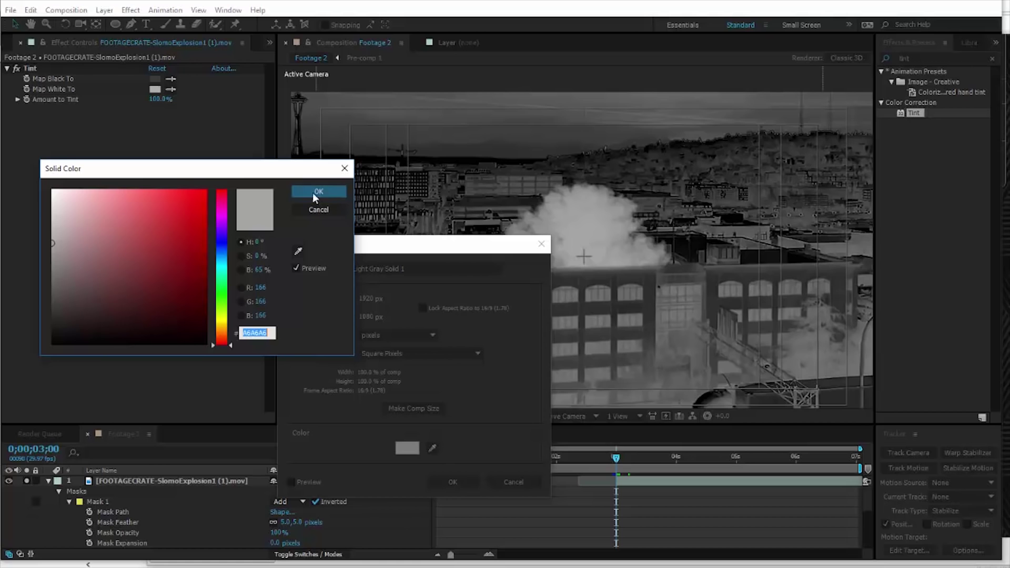
pyautogui.moveTo(52, 237); pyautogui.dragTo(46, 236)
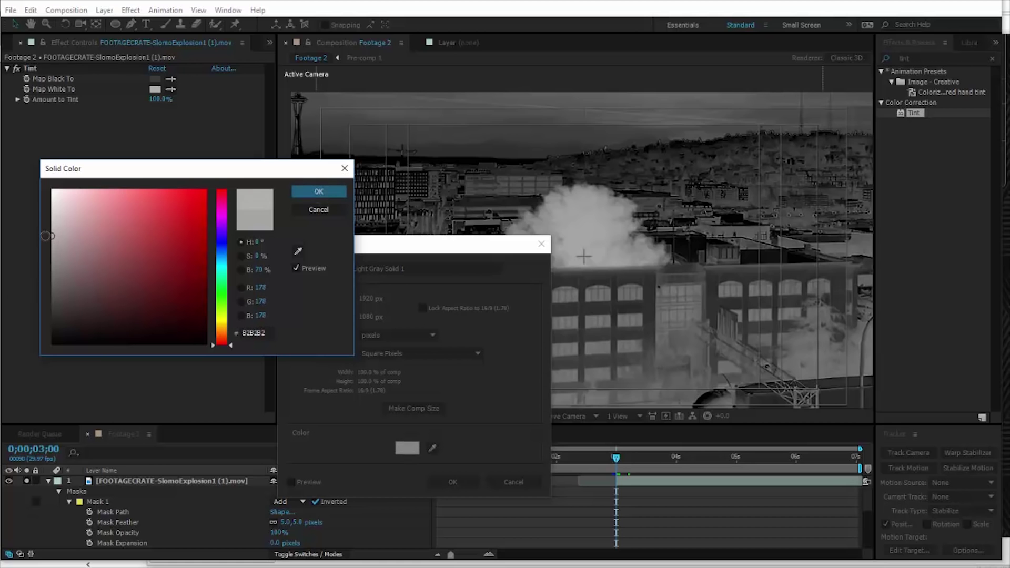
pyautogui.click(307, 195)
pyautogui.press('Return')
# Mask the light grey solid with a large circle centred on the frame and feather the mask 349 pixels.
pyautogui.moveTo(584, 256); pyautogui.dragTo(653, 375)
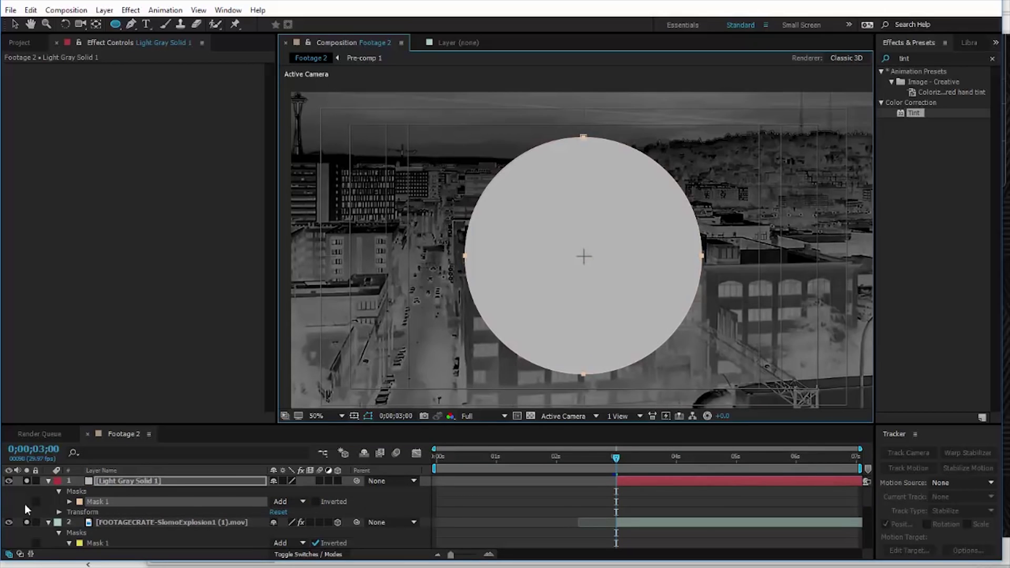
pyautogui.click(68, 502)
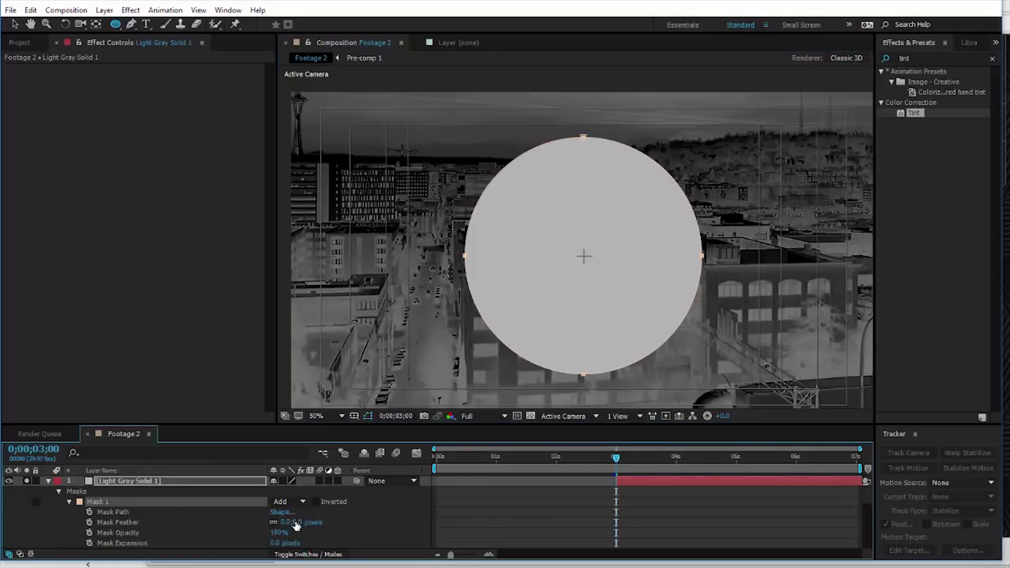
pyautogui.moveTo(296, 525); pyautogui.dragTo(352, 553)
# Set the circular light grey solid's blending mode to Add.
pyautogui.click(340, 555)
pyautogui.click(295, 482)
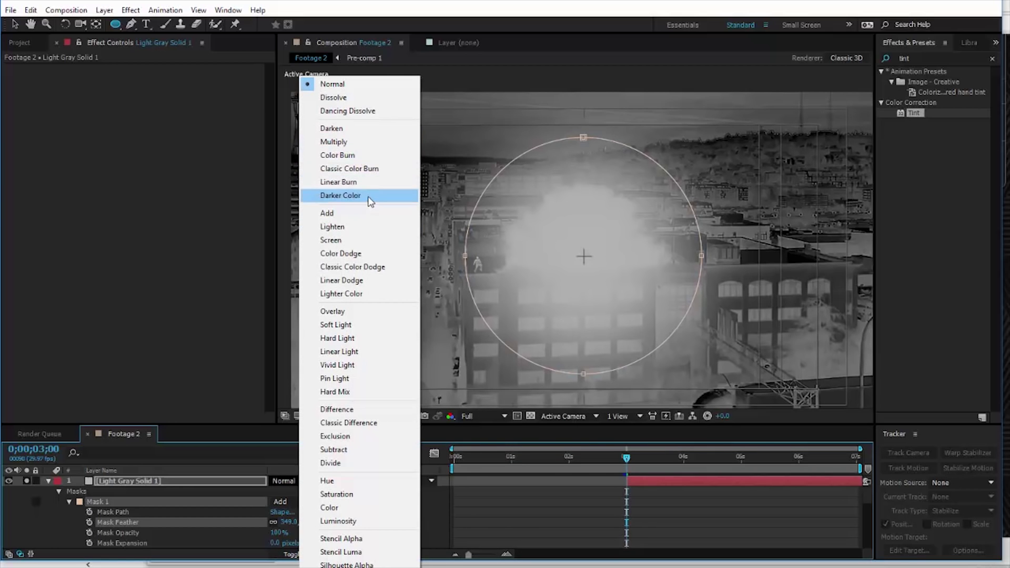
pyautogui.click(334, 213)
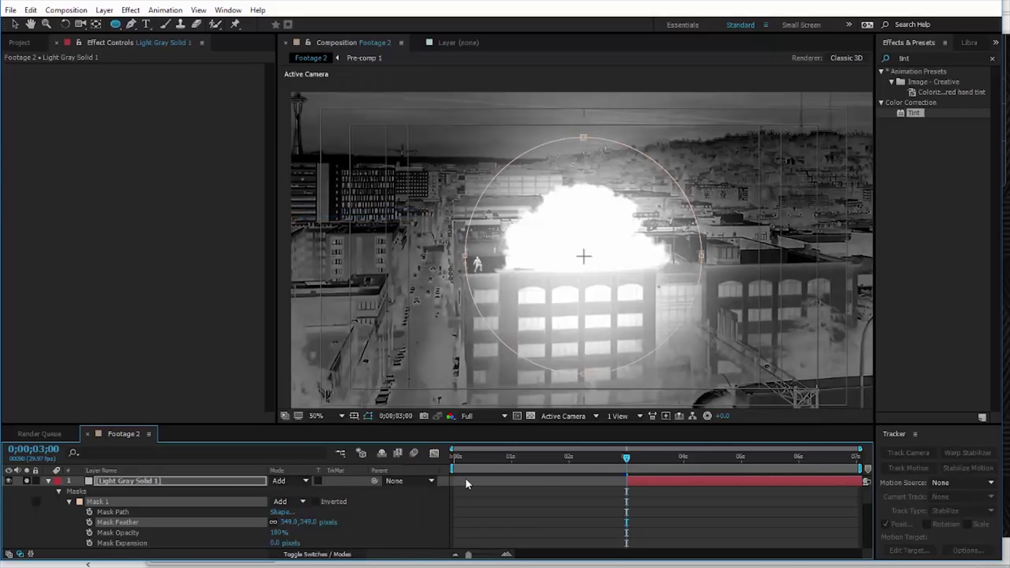
pyautogui.click(415, 511)
pyautogui.press('v')
# Keyframe the solid's opacity from 100% at 0;00;03;00 to 0% at 0;00;03;05 and trim the layer to end there.
pyautogui.scroll(-2, 118, 497)
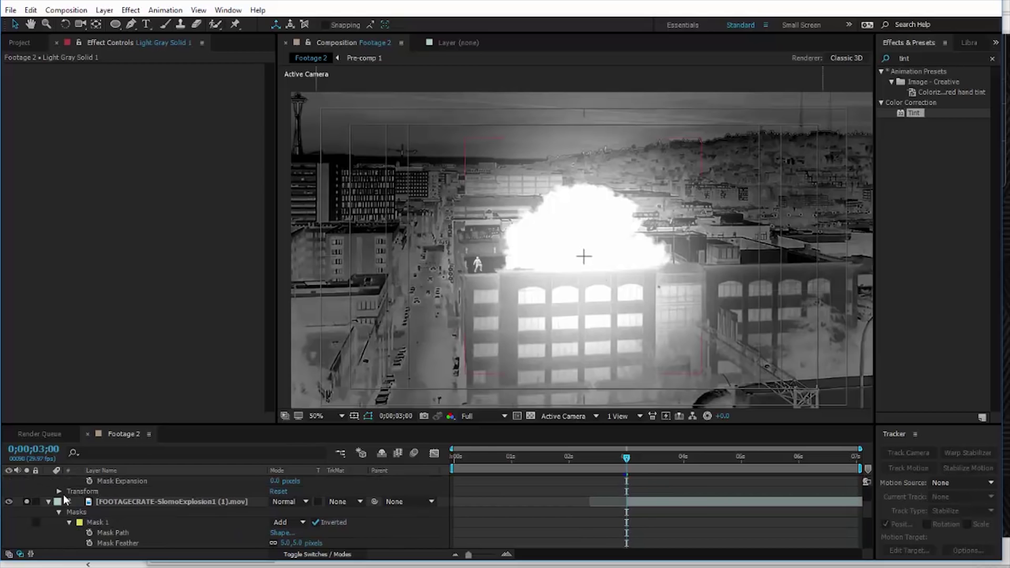
pyautogui.click(60, 493)
pyautogui.click(78, 543)
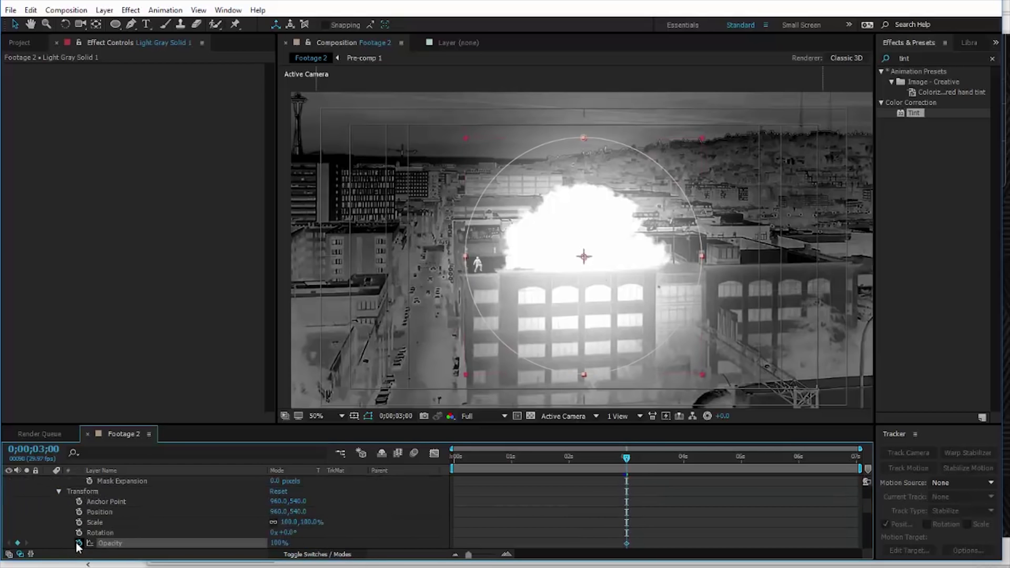
pyautogui.press('pagedown')
pyautogui.press('pagedown')
pyautogui.press('pagedown')
pyautogui.press('pagedown')
pyautogui.press('pagedown')
pyautogui.moveTo(280, 544); pyautogui.dragTo(242, 544)
pyautogui.scroll(3, 162, 481)
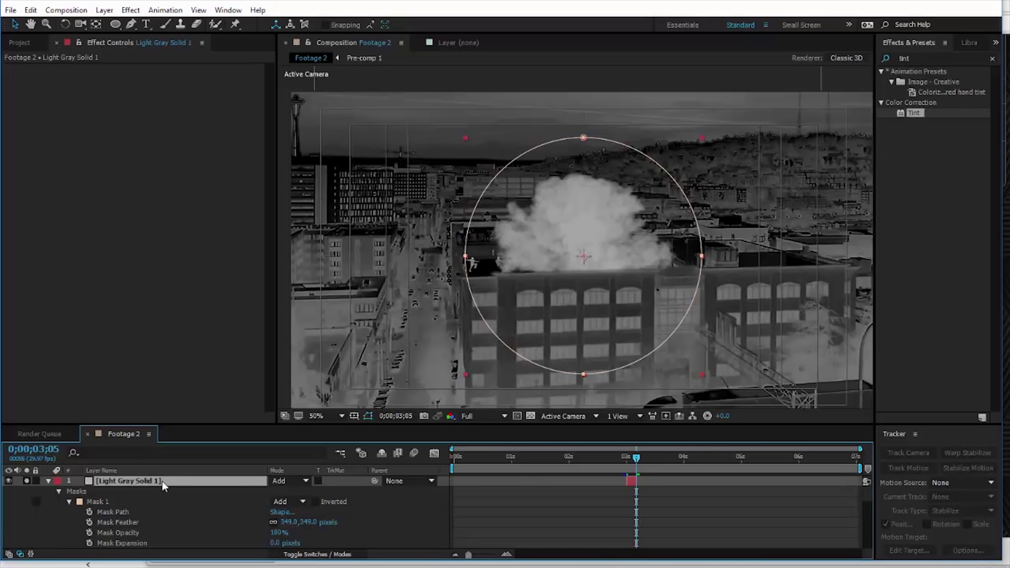
# Duplicate the light grey solid and remove the circular mask from the upper copy so it covers the whole frame.
pyautogui.hotkey('ctrl', 'd')
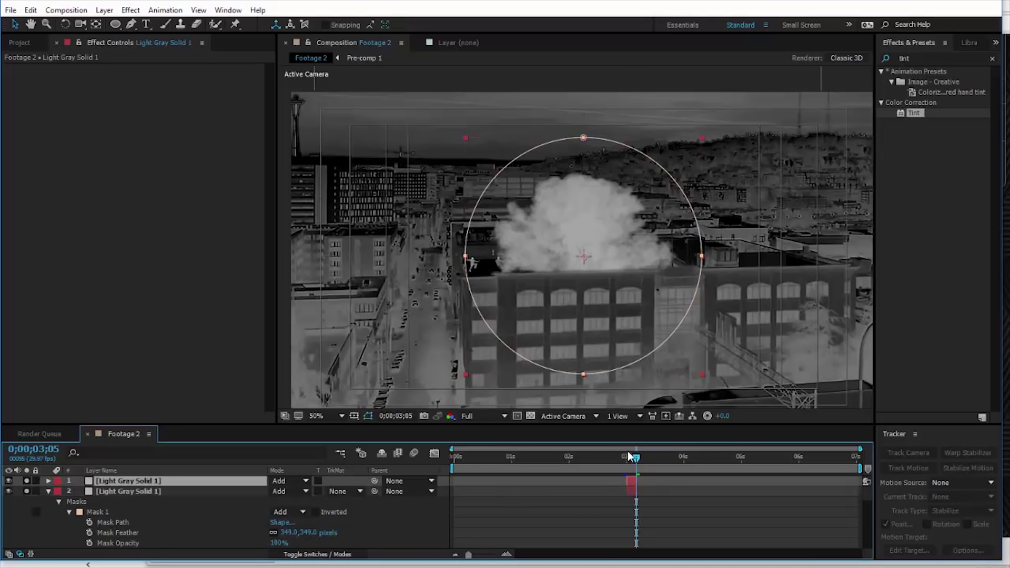
pyautogui.moveTo(634, 460); pyautogui.dragTo(628, 458)
pyautogui.click(464, 258)
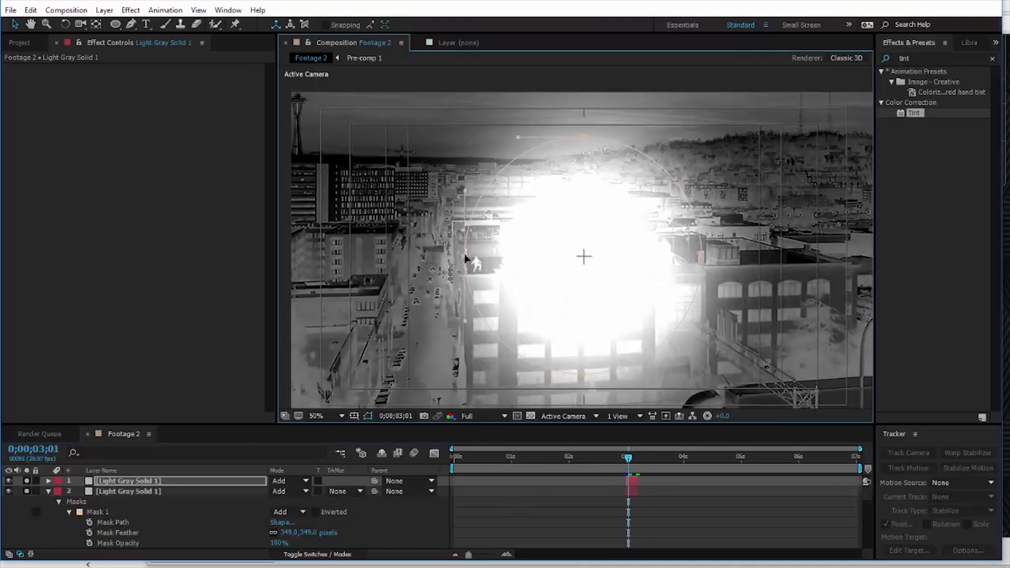
# Lower the unmasked solid's opacity keyframe at 0;00;03;00 to about 71% and preview the flash.
pyautogui.press('u')
pyautogui.press('pageup')
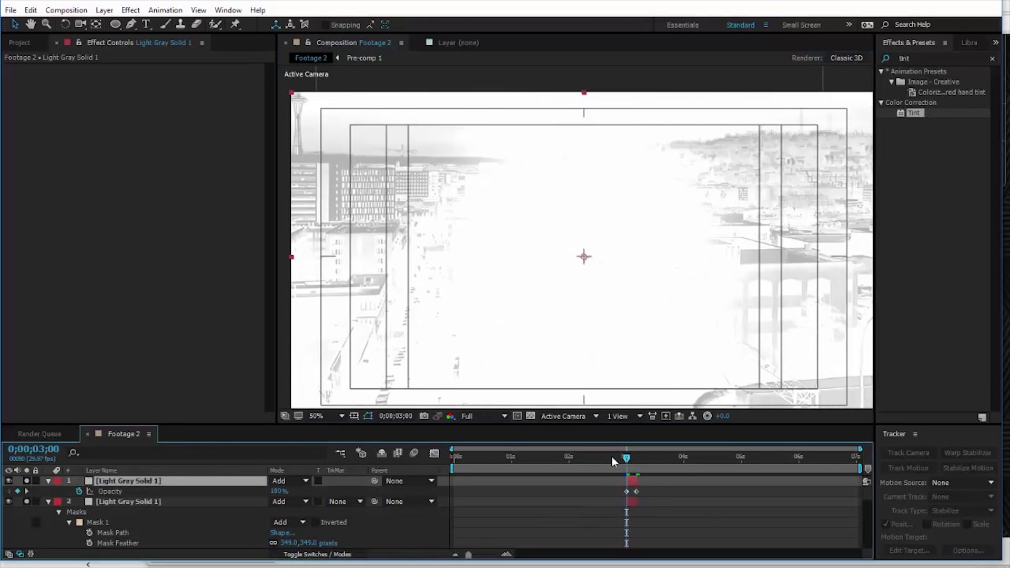
pyautogui.moveTo(279, 493); pyautogui.dragTo(270, 492)
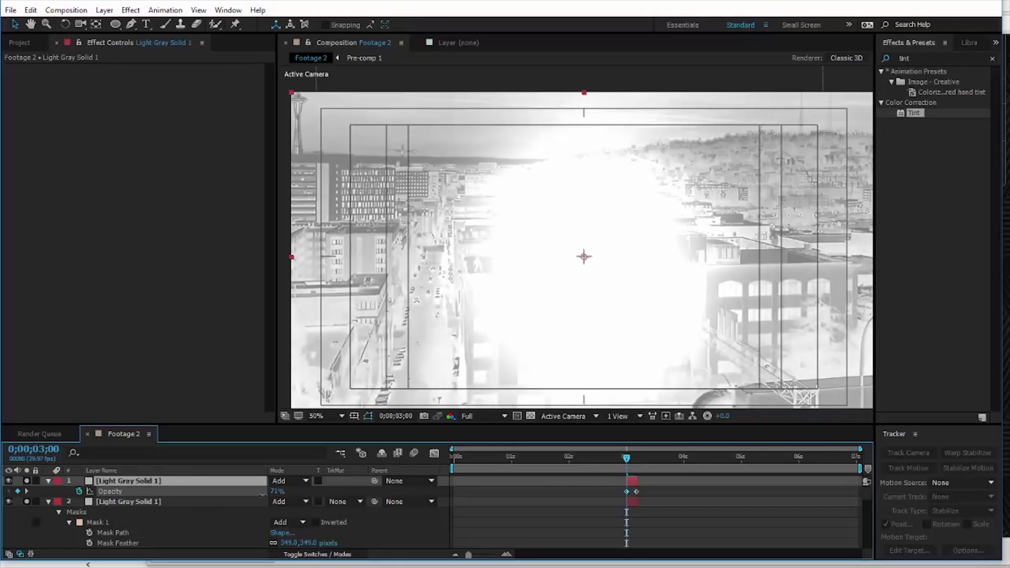
pyautogui.click(387, 522)
pyautogui.press('space')
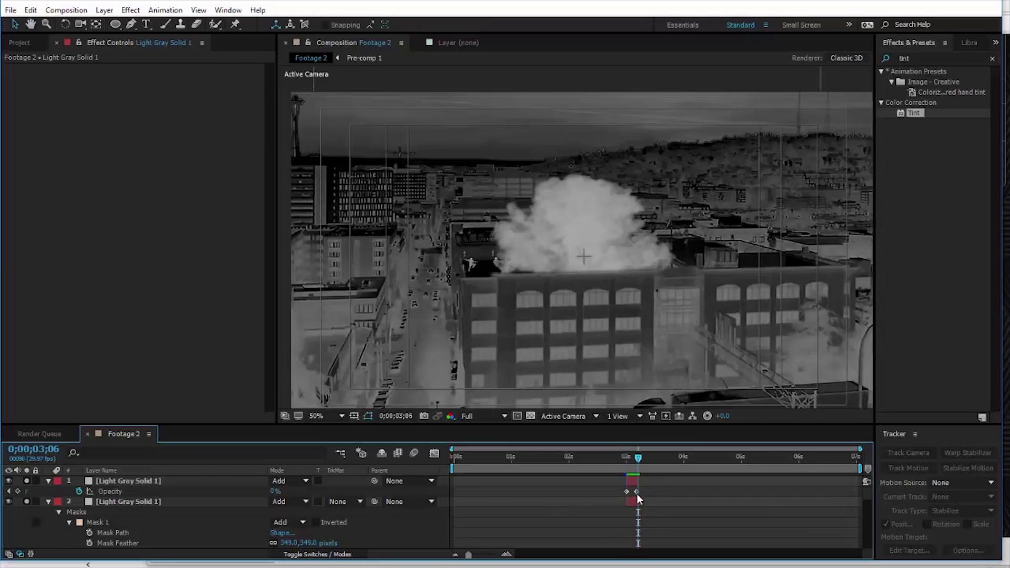
pyautogui.click(636, 492)
pyautogui.click(626, 466)
pyautogui.moveTo(626, 465); pyautogui.dragTo(632, 467)
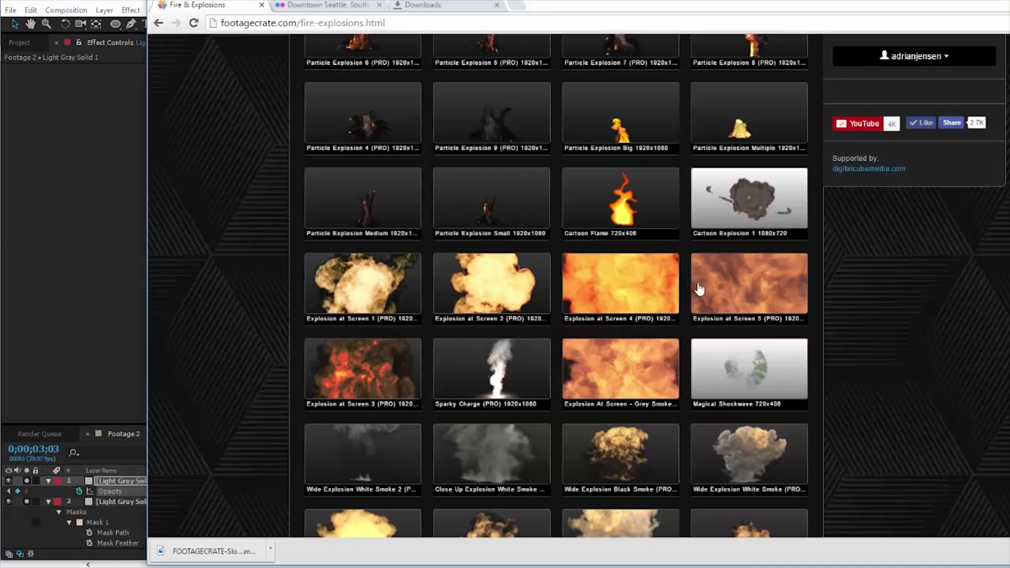
# Switch to the Footage Crate website and open its Dirt & Debris video category.
pyautogui.scroll(10, 649, 287)
pyautogui.moveTo(343, 122)
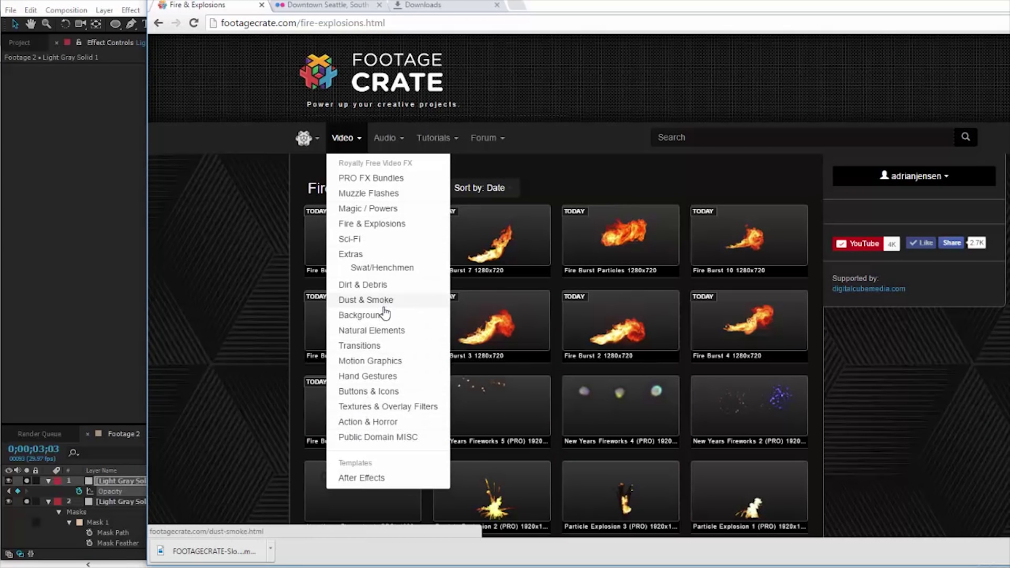
pyautogui.click(369, 286)
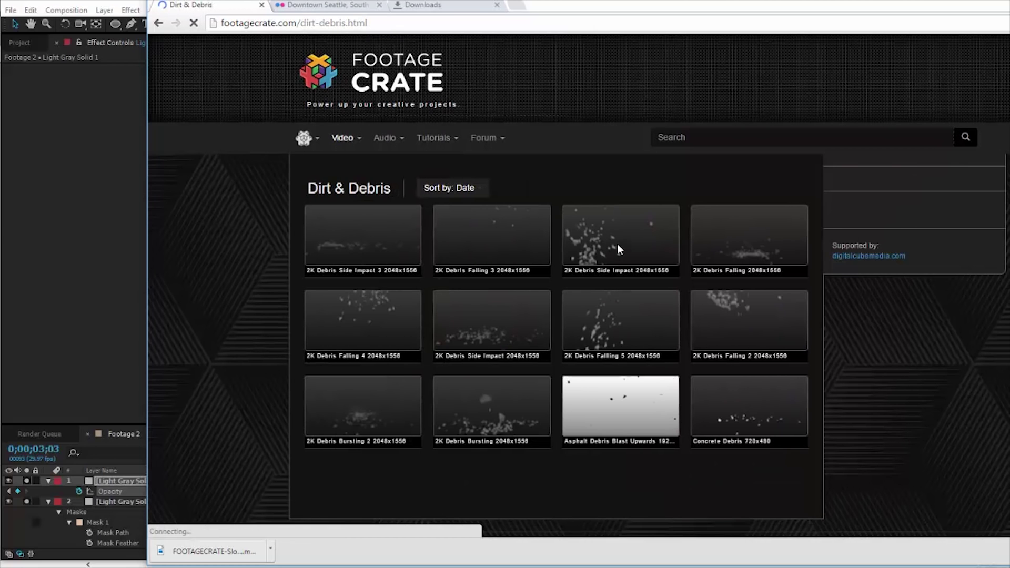
# Preview the debris clips and download 2K Debris Falling 4 and 2K Debris Side Impact 3.
pyautogui.click(617, 247)
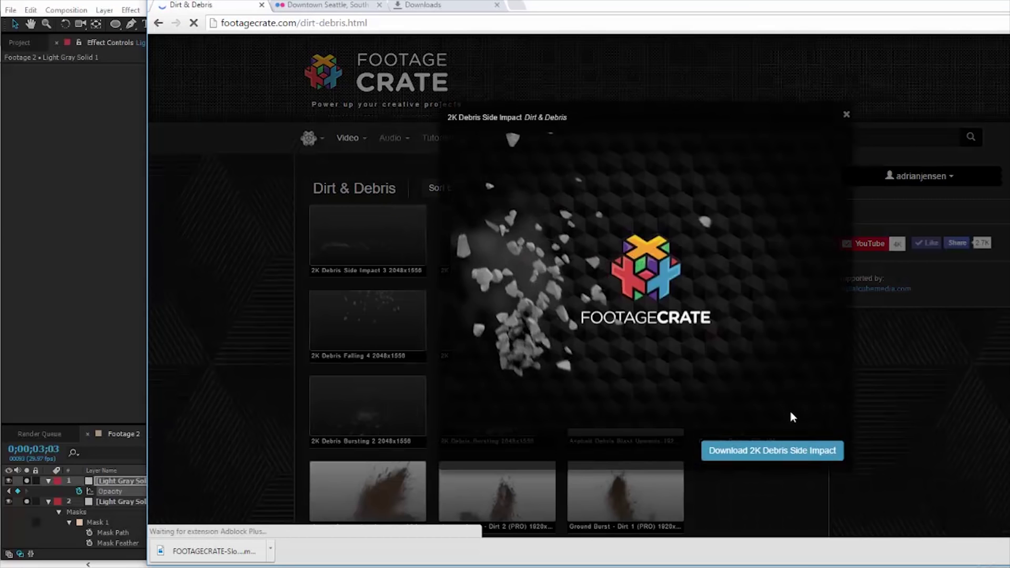
pyautogui.click(404, 315)
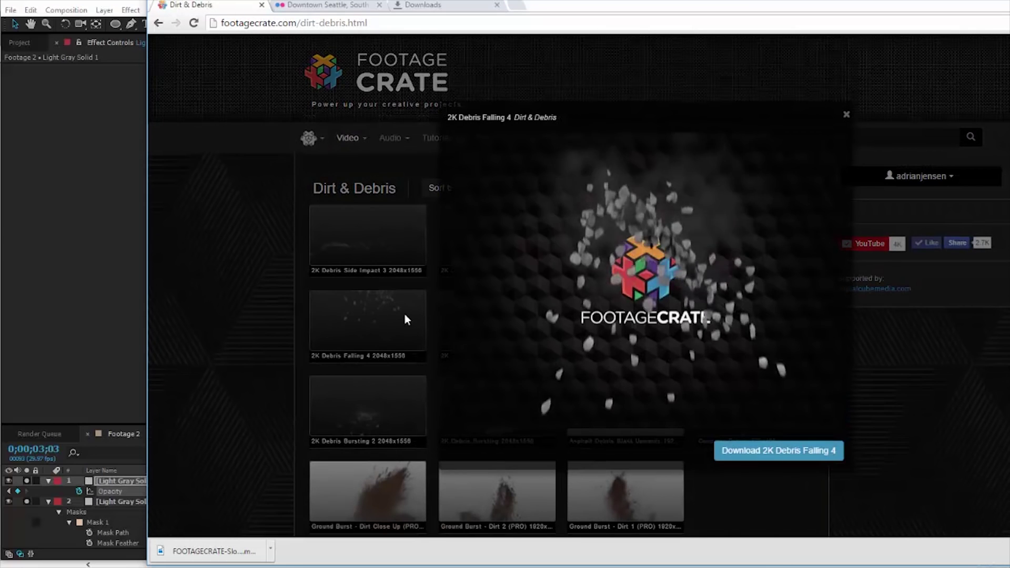
pyautogui.click(773, 460)
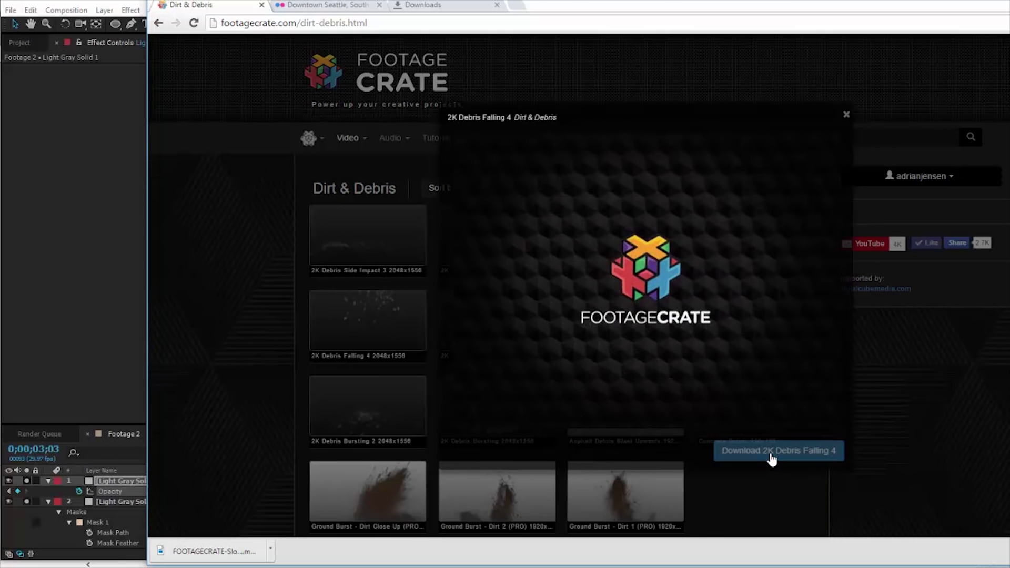
pyautogui.click(846, 115)
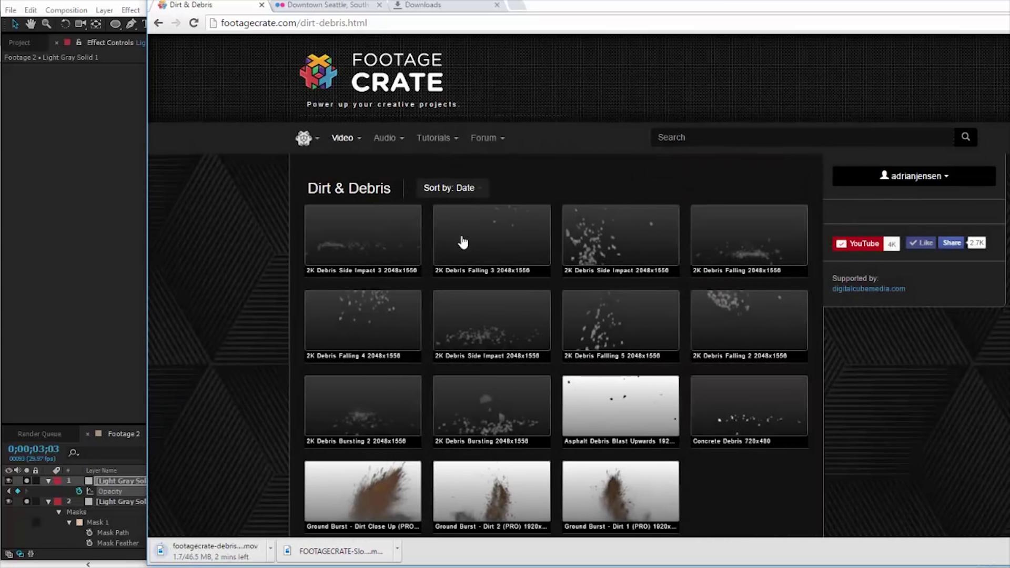
pyautogui.click(392, 262)
pyautogui.click(761, 453)
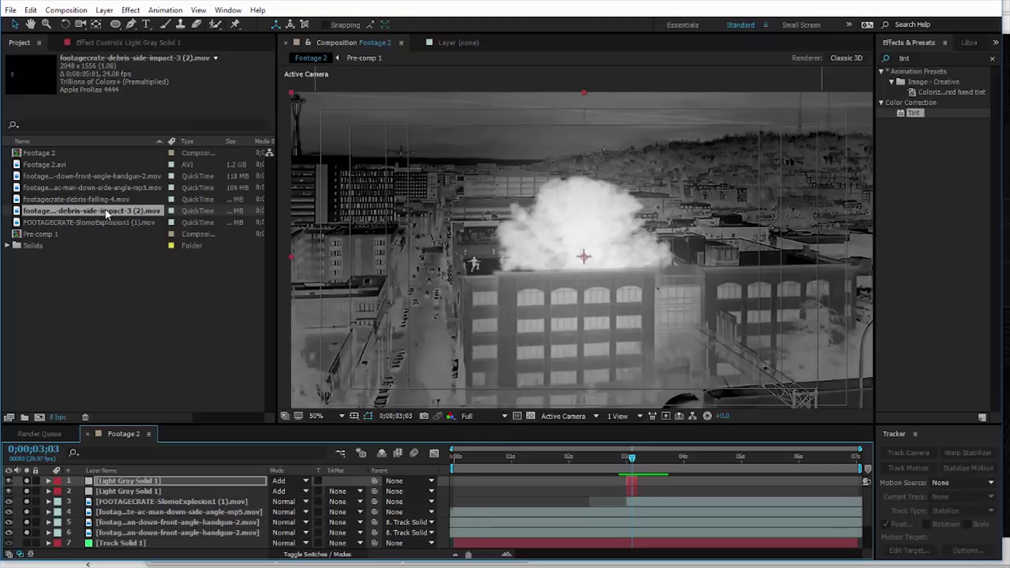
# Back in After Effects, add the debris-side-impact-3 clip to the Footage 2 composition directly below the explosion layer.
pyautogui.moveTo(105, 210); pyautogui.dragTo(235, 504)
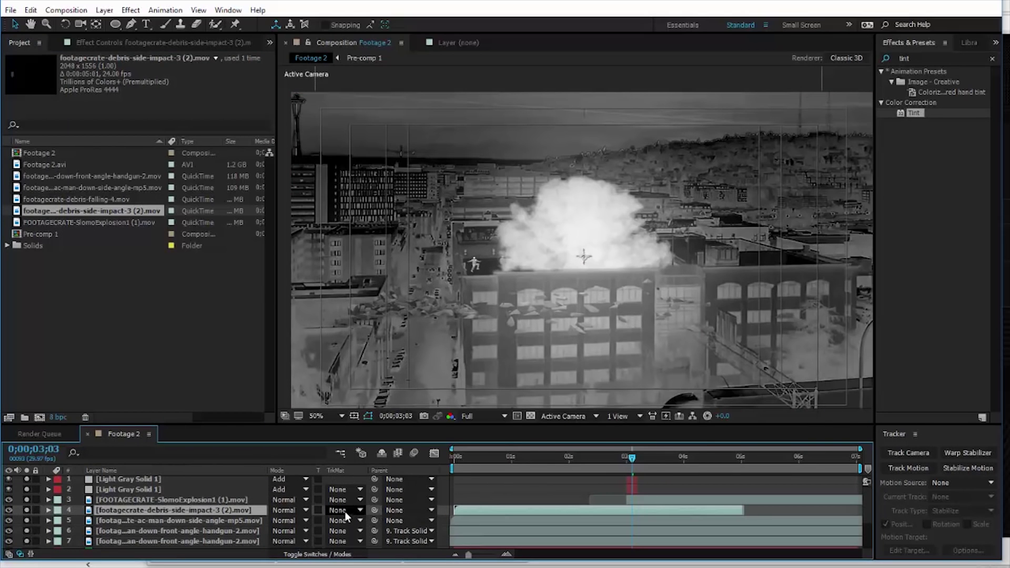
pyautogui.press('.')
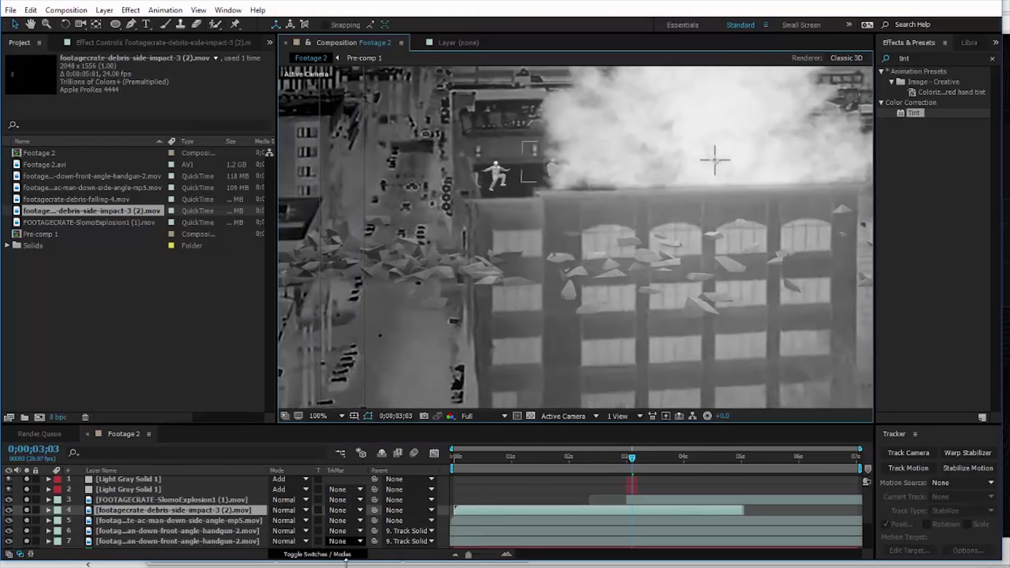
# Make the debris-side-impact-3 layer 3D, snap it to the man-down-side-angle-mp5 layer by parenting, and reset its parent to None.
pyautogui.press('F4')
pyautogui.moveTo(359, 508); pyautogui.dragTo(212, 519)
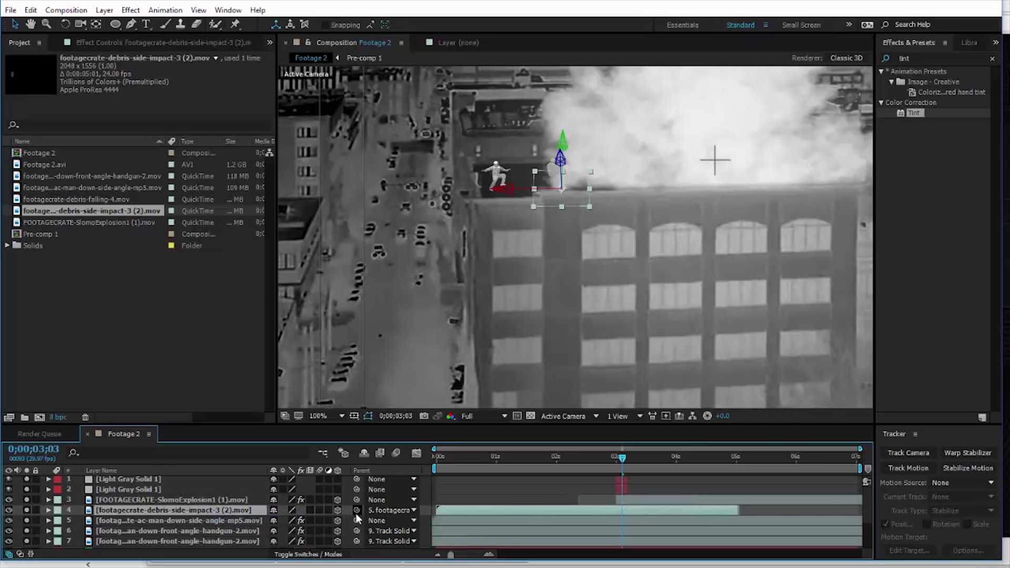
pyautogui.click(373, 507)
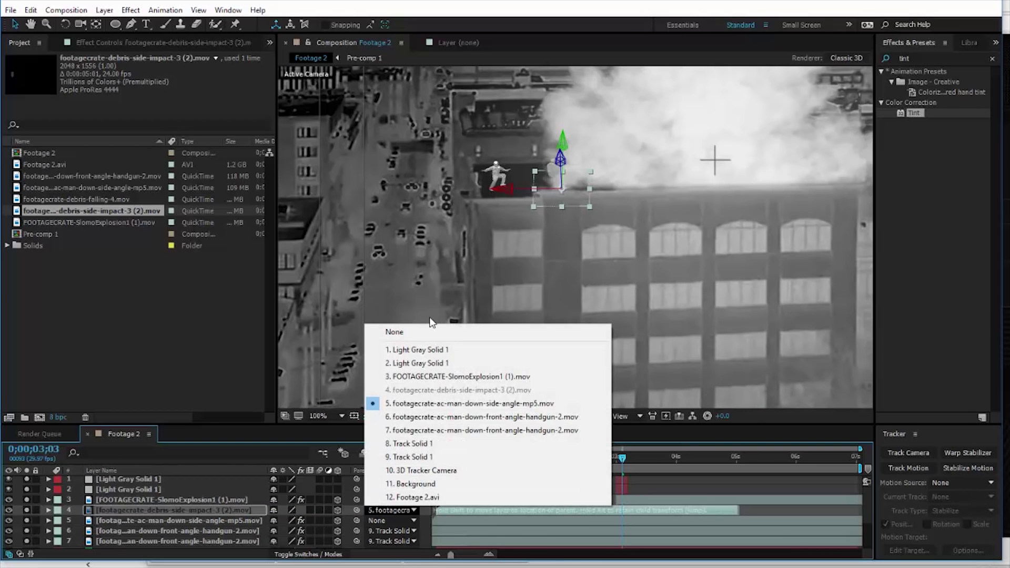
pyautogui.click(428, 330)
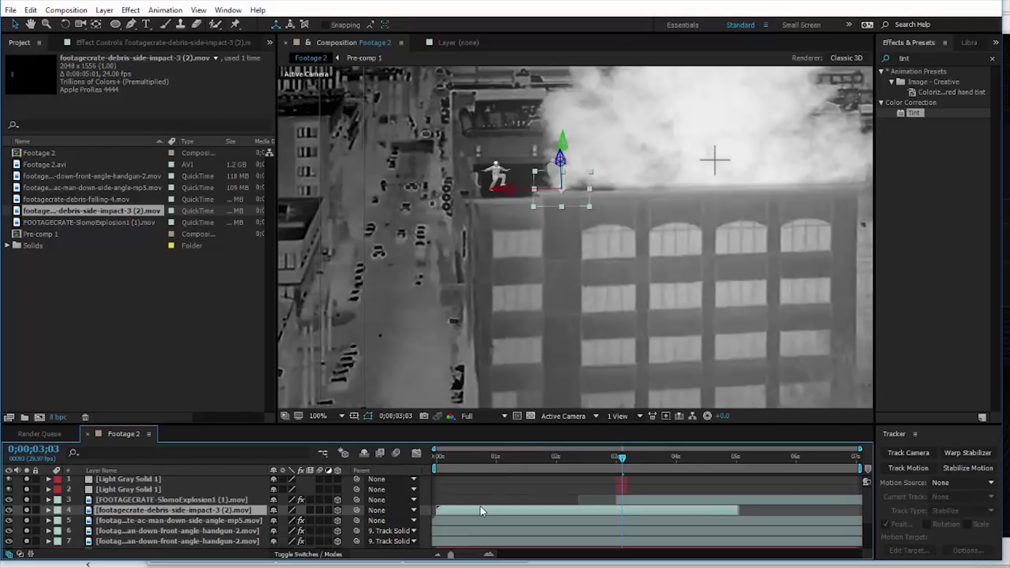
# Shift the debris-side-impact-3 clip to start at about 3 seconds and enlarge it over the soldiers on the rooftop.
pyautogui.moveTo(483, 512); pyautogui.dragTo(663, 511)
pyautogui.click(699, 456)
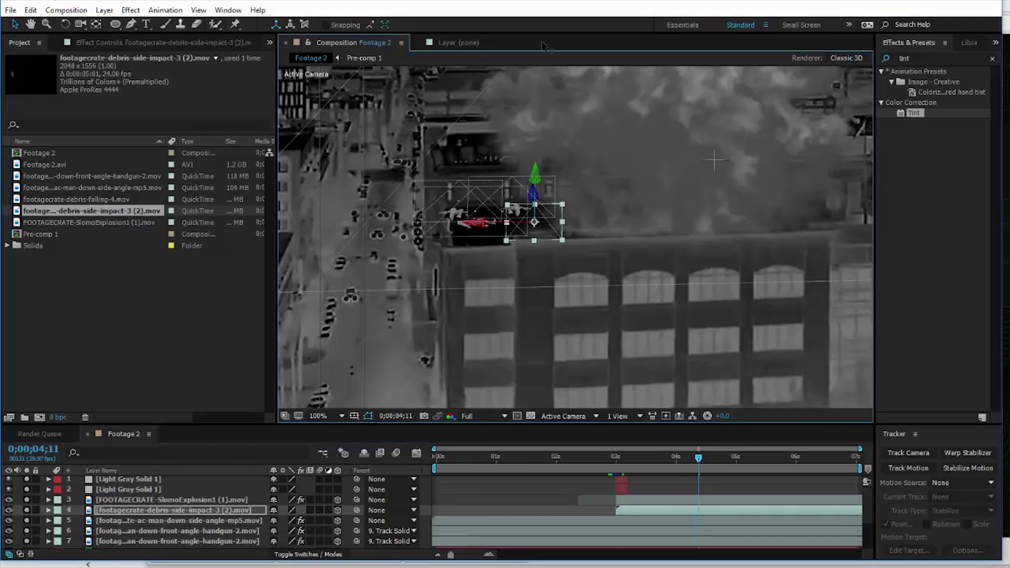
pyautogui.moveTo(508, 205); pyautogui.dragTo(463, 172)
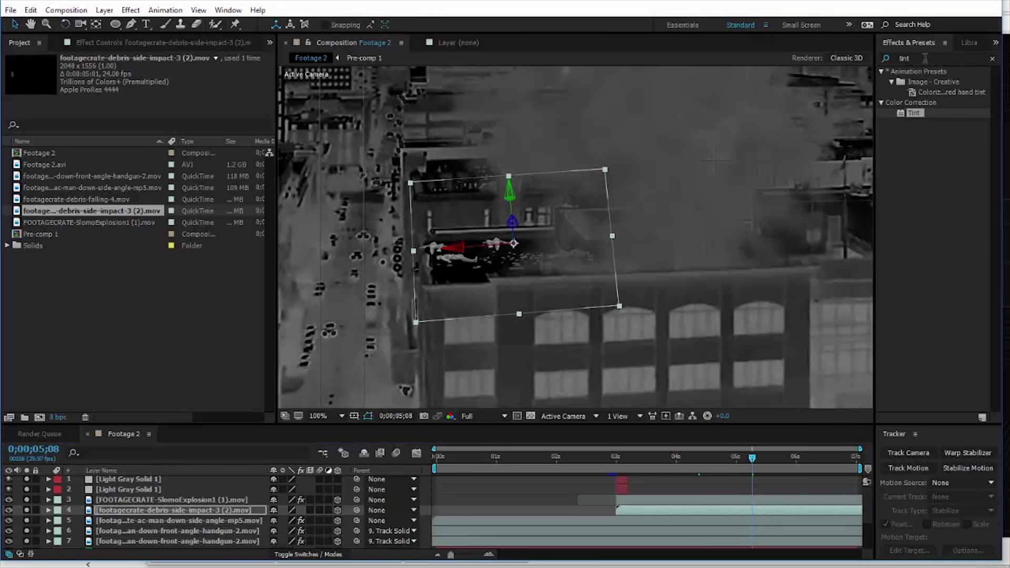
# Apply the Curves effect to the debris-side-impact-3 layer and pull the RGB curve down to darken its midtones.
pyautogui.click(925, 58)
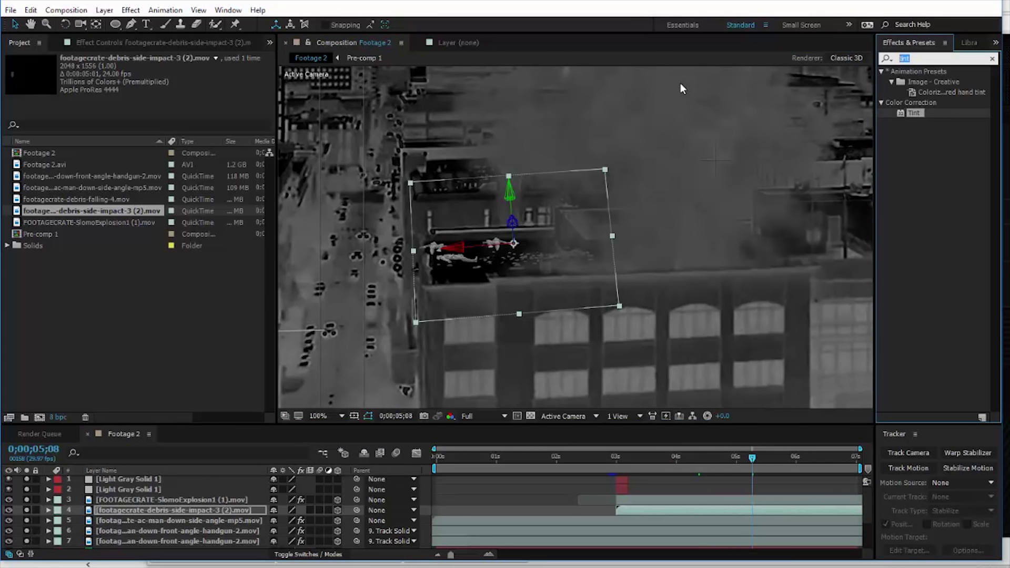
pyautogui.write('curv')
pyautogui.moveTo(910, 112); pyautogui.dragTo(174, 511)
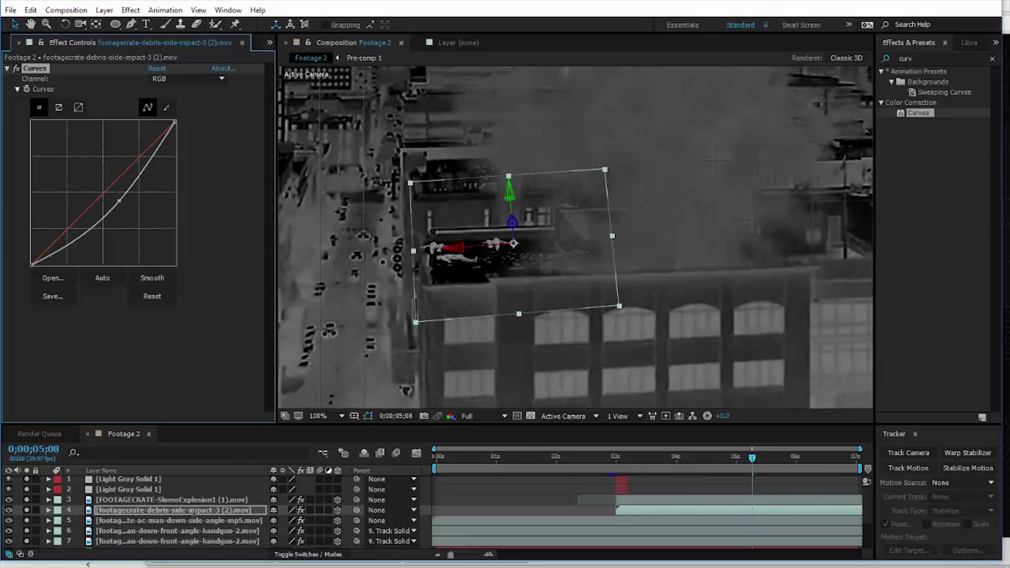
# Add the debris-falling-4 clip directly below the explosion layer, starting at about 3 seconds, as a 3D layer snapped and parented to the explosion.
pyautogui.click(6, 42)
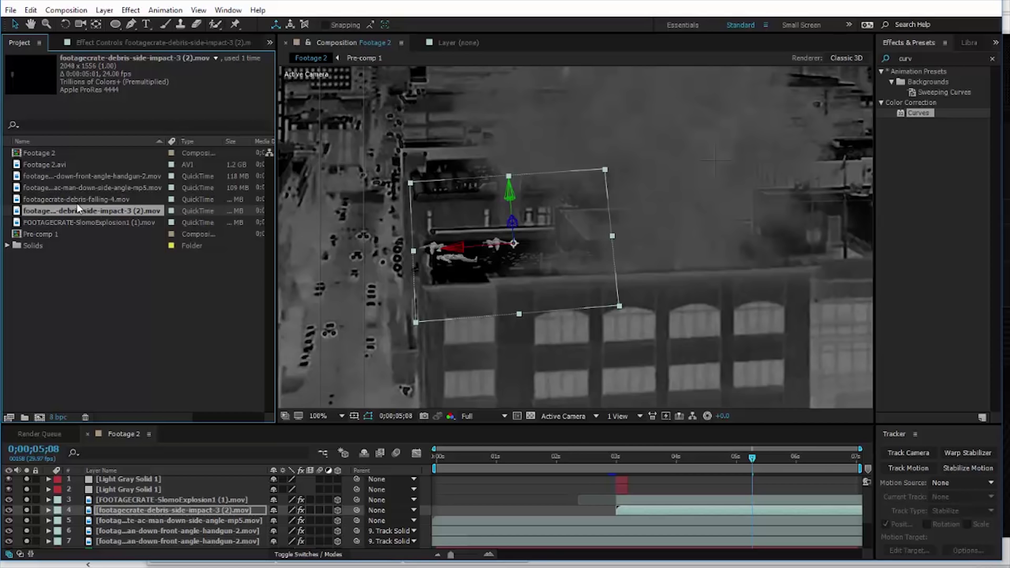
pyautogui.moveTo(76, 201); pyautogui.dragTo(216, 483)
pyautogui.moveTo(136, 479); pyautogui.dragTo(169, 516)
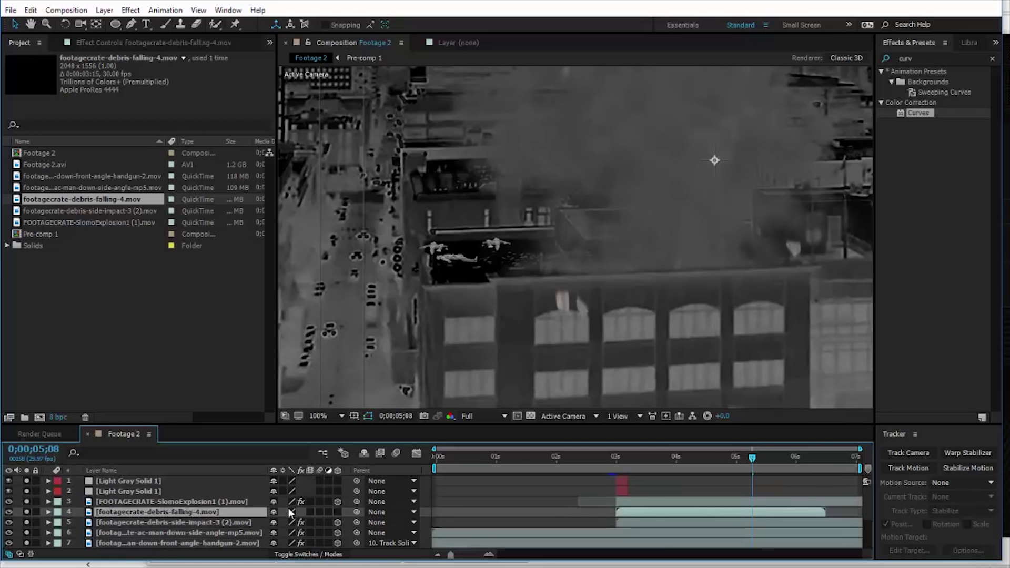
pyautogui.moveTo(357, 513); pyautogui.dragTo(217, 503)
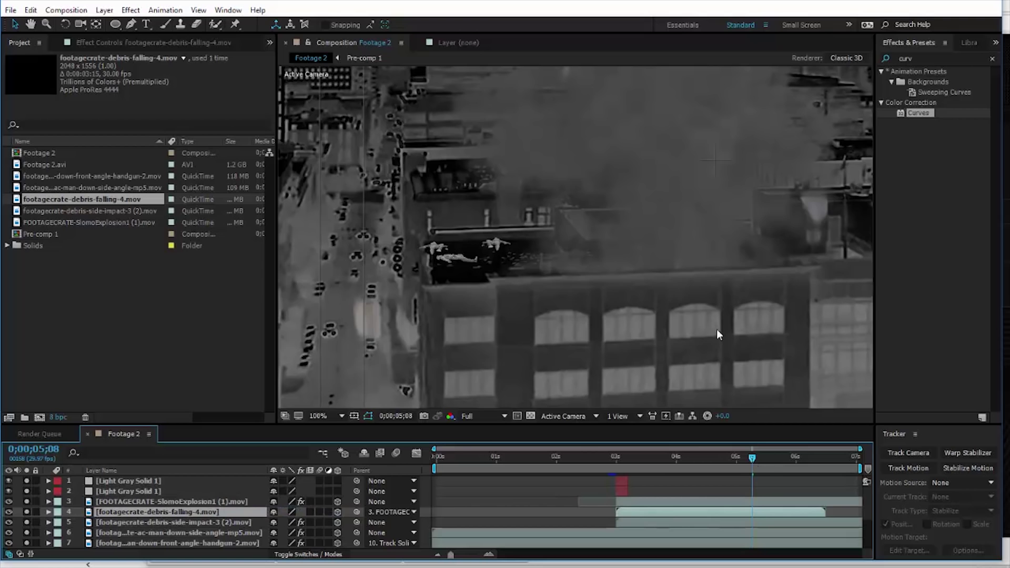
# Move the falling debris down over the building's front below the explosion, using two copies to spread it across the facade.
pyautogui.scroll(-2, 716, 305)
pyautogui.scroll(-1, 717, 277)
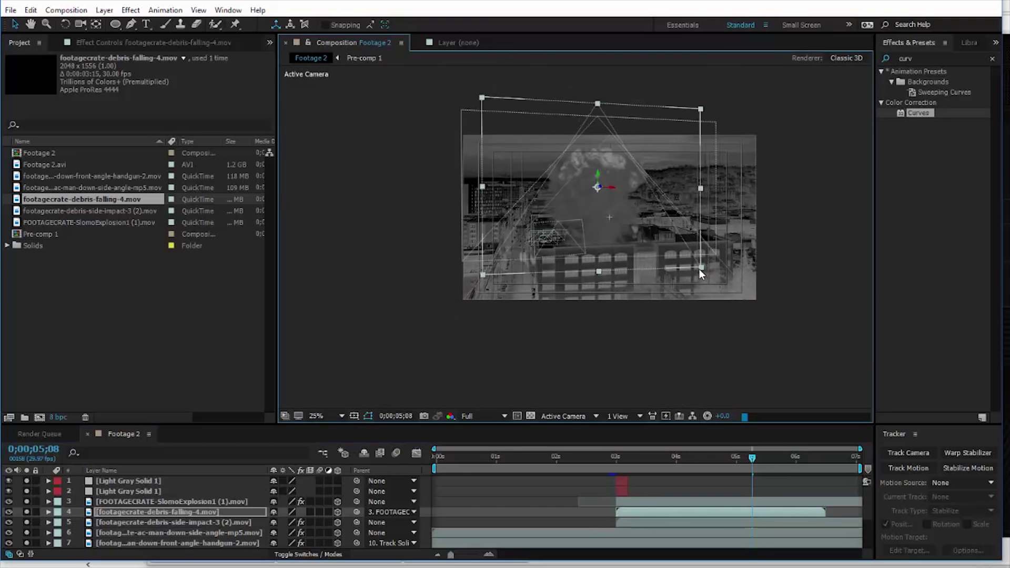
pyautogui.moveTo(596, 174); pyautogui.dragTo(605, 310)
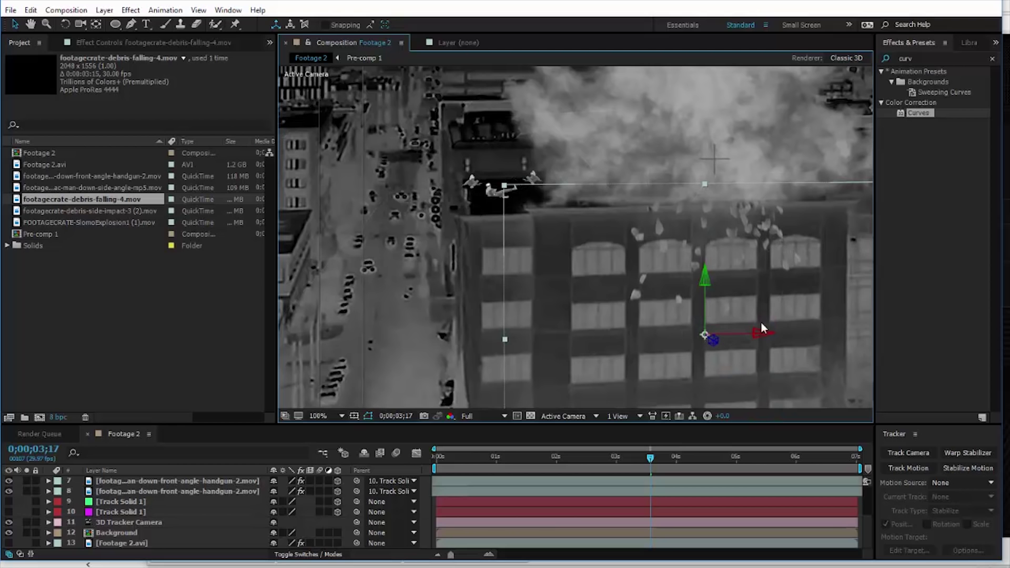
pyautogui.moveTo(761, 329); pyautogui.dragTo(819, 331)
pyautogui.scroll(3, 628, 526)
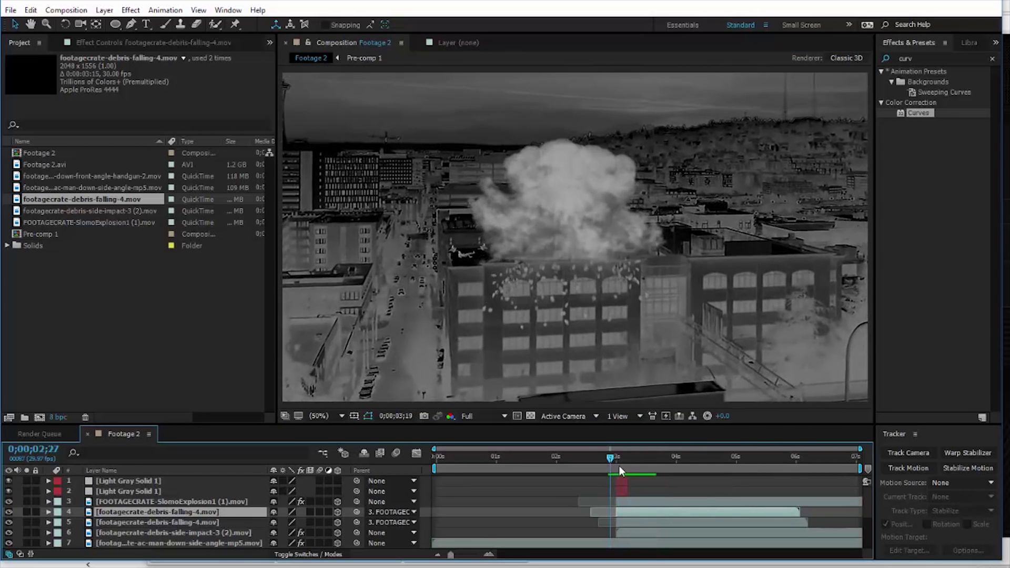
# Create a new adjustment layer above all the other layers and name it Lens Distortion.
pyautogui.click(618, 470)
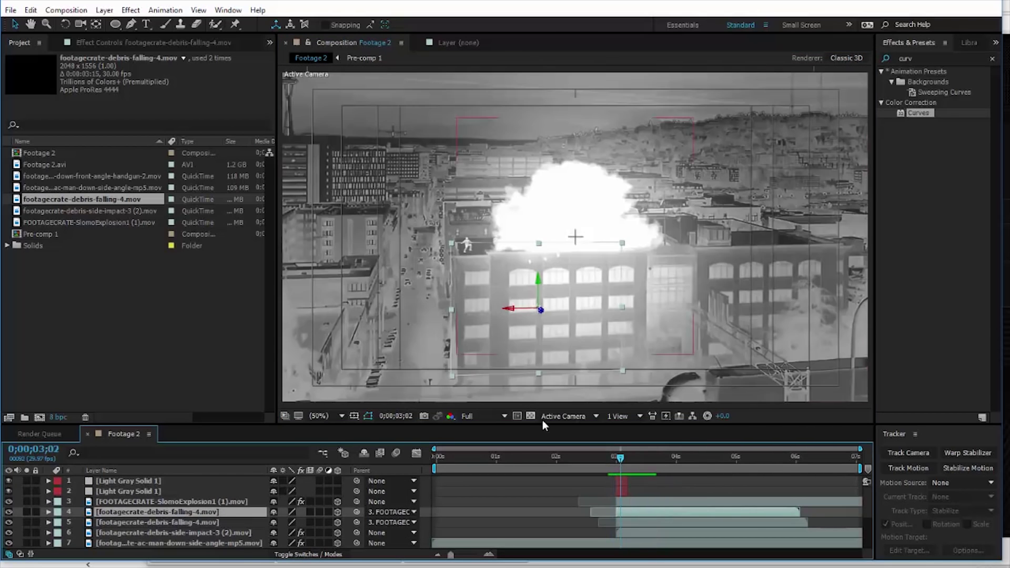
pyautogui.click(104, 10)
pyautogui.moveTo(108, 25)
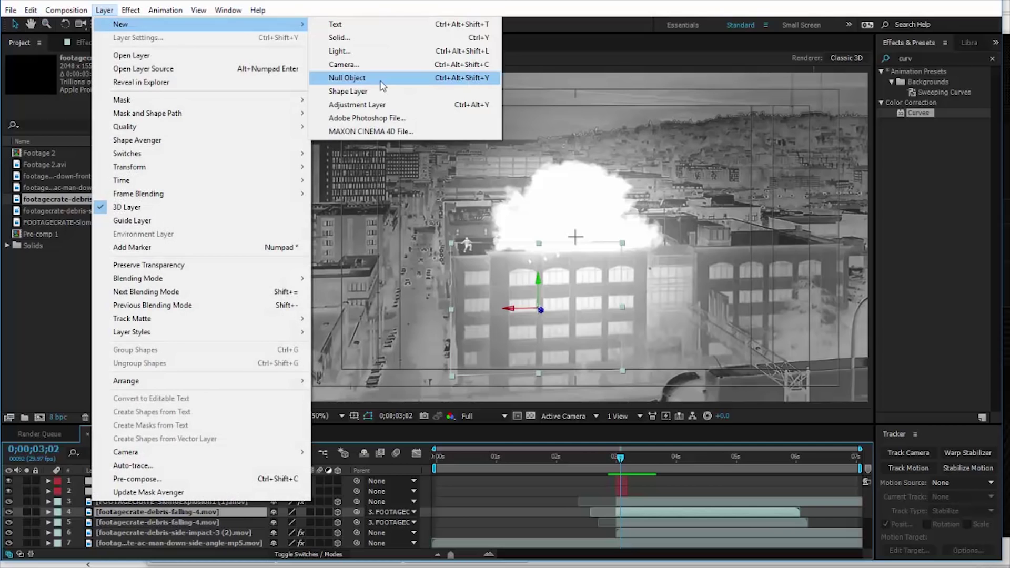
pyautogui.click(348, 105)
pyautogui.press('Return')
pyautogui.write('Lens Distortion')
pyautogui.press('Return')
# Apply Bulge to the Lens Distortion layer with horizontal and vertical radius 1256 and bulge height 0.3, and compare with the effect off.
pyautogui.click(925, 57)
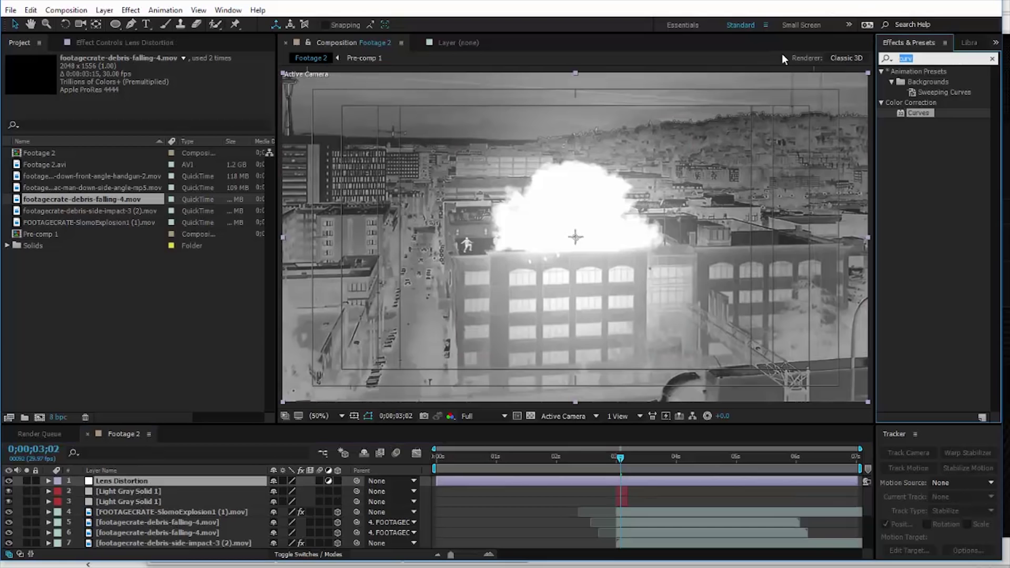
pyautogui.write('bulge')
pyautogui.moveTo(917, 82); pyautogui.dragTo(582, 244)
pyautogui.scroll(-2, 582, 244)
pyautogui.moveTo(635, 313); pyautogui.dragTo(773, 399)
pyautogui.scroll(2, 772, 399)
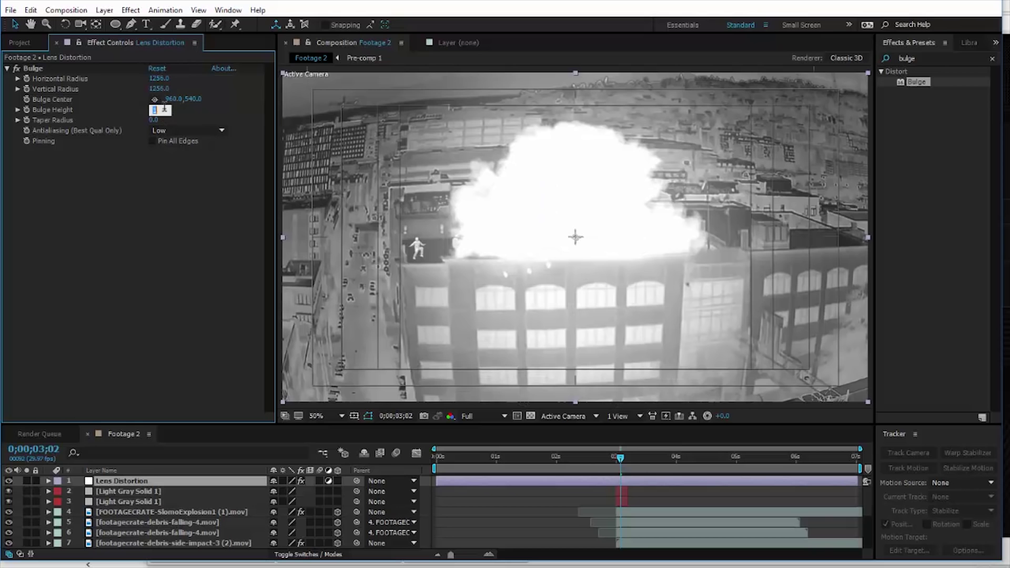
pyautogui.press('Return')
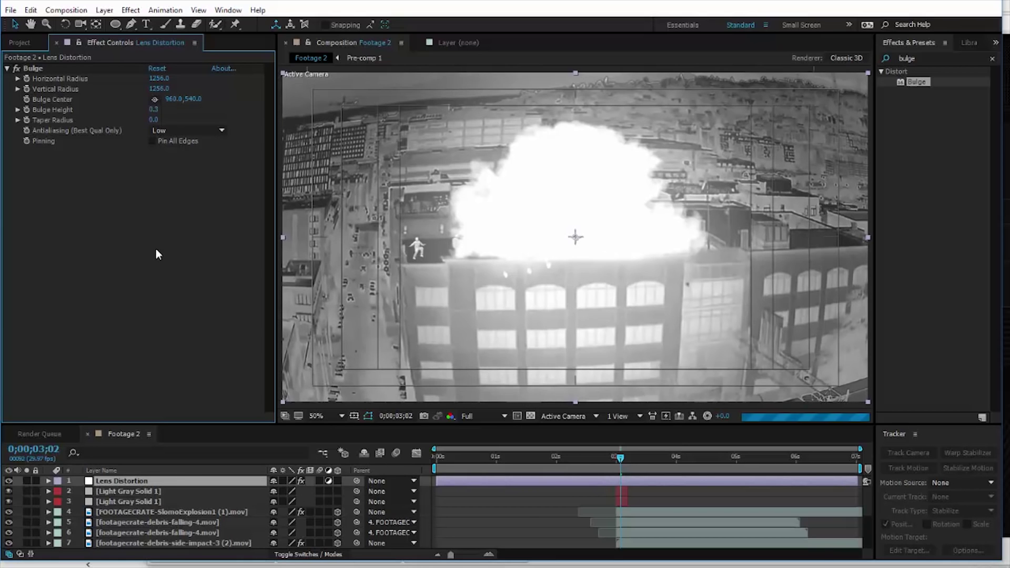
pyautogui.click(15, 69)
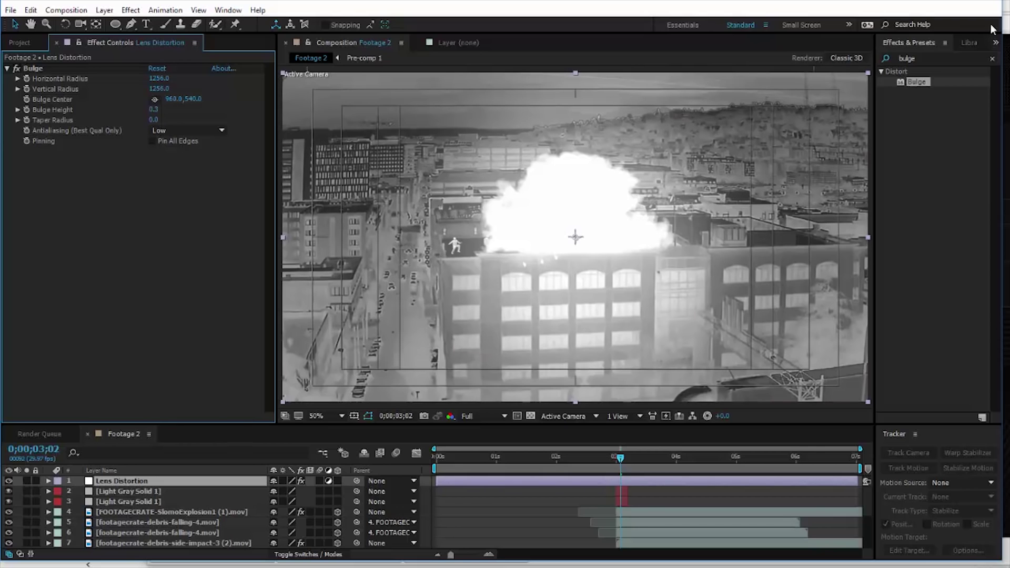
# Apply the Bad TV 3 - weak preset to the Lens Distortion layer and delete its Wave Warp effect.
pyautogui.click(927, 56)
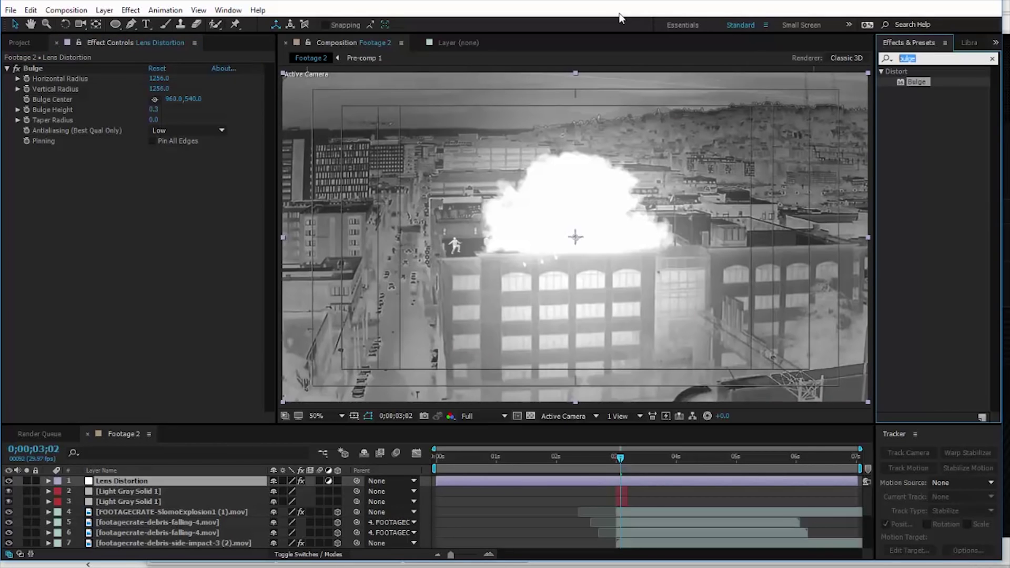
pyautogui.write('bad')
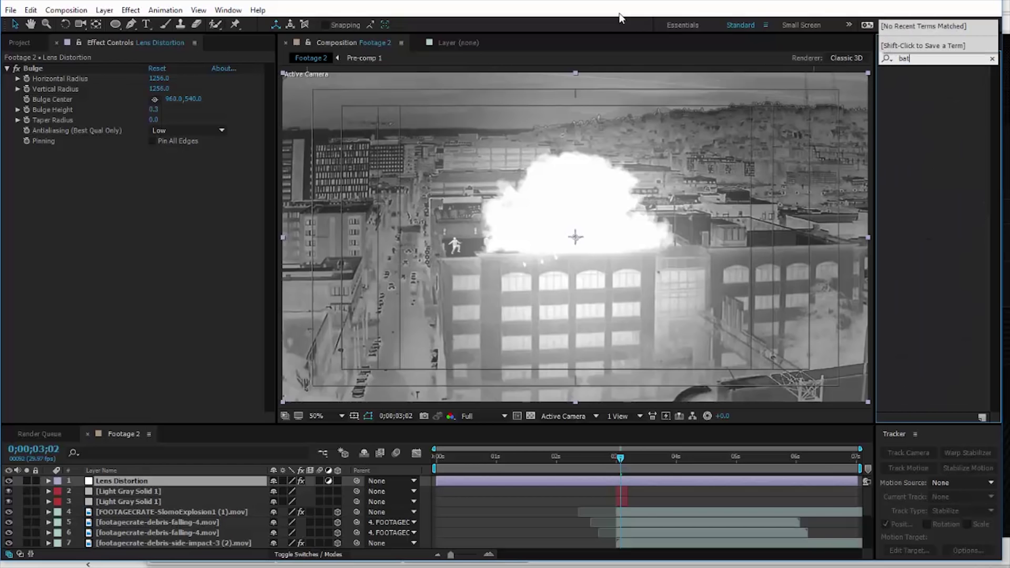
pyautogui.moveTo(930, 112); pyautogui.dragTo(129, 200)
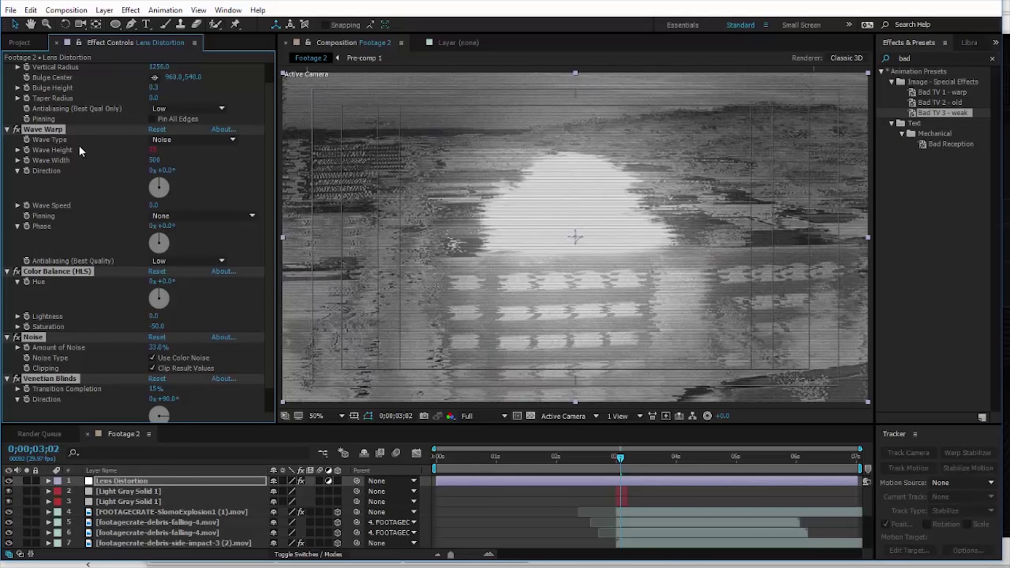
pyautogui.click(42, 131)
pyautogui.press('Delete')
# Compare the image with Color Balance (HLS), Noise and Venetian Blinds each switched off and on.
pyautogui.click(16, 151)
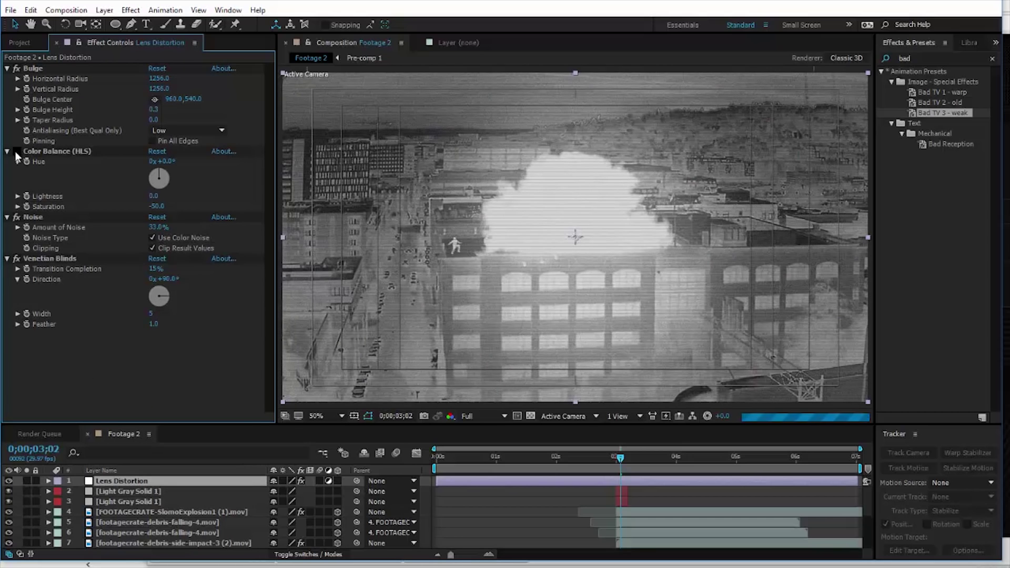
pyautogui.click(17, 151)
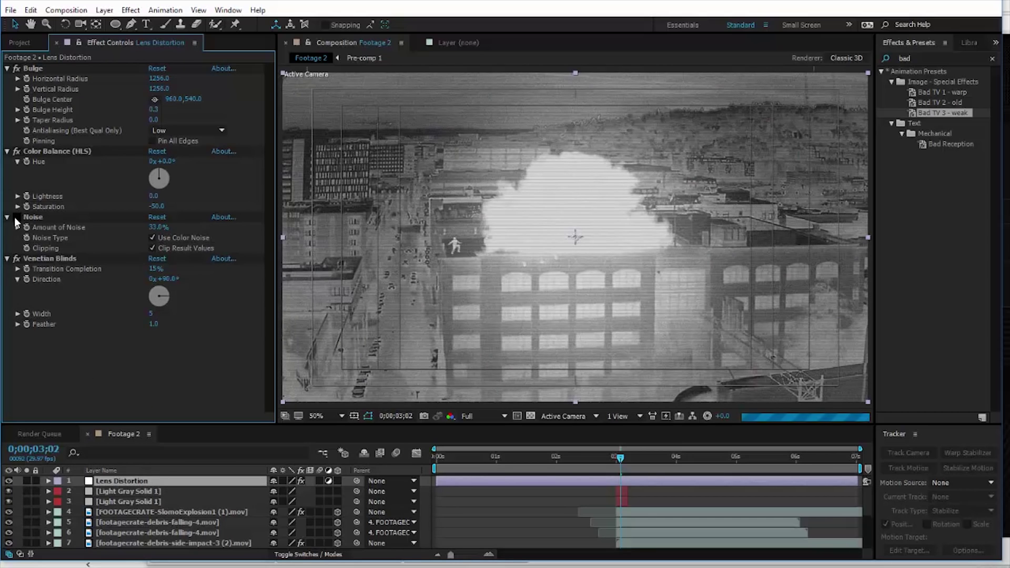
pyautogui.press('.')
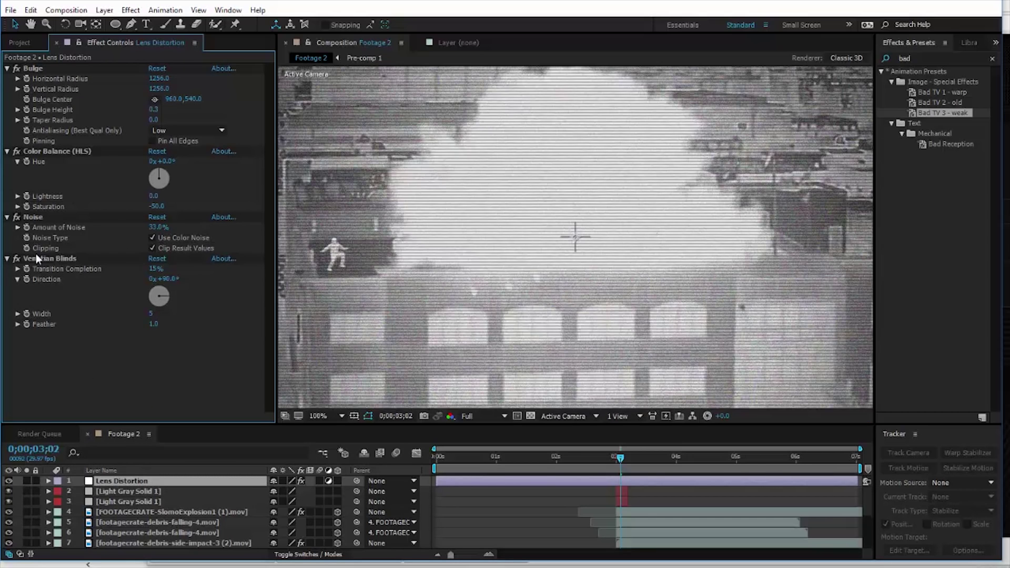
pyautogui.click(17, 259)
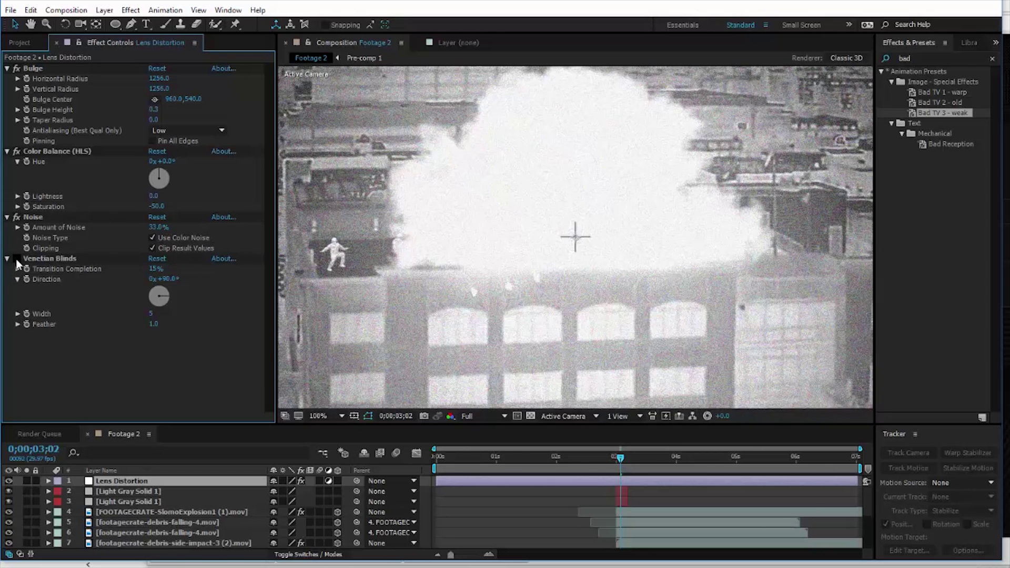
pyautogui.click(17, 259)
# Add a Box Blur with blur radius 2.0 directly below Bulge on the Lens Distortion layer and check the result at 0;00;03;00.
pyautogui.click(913, 58)
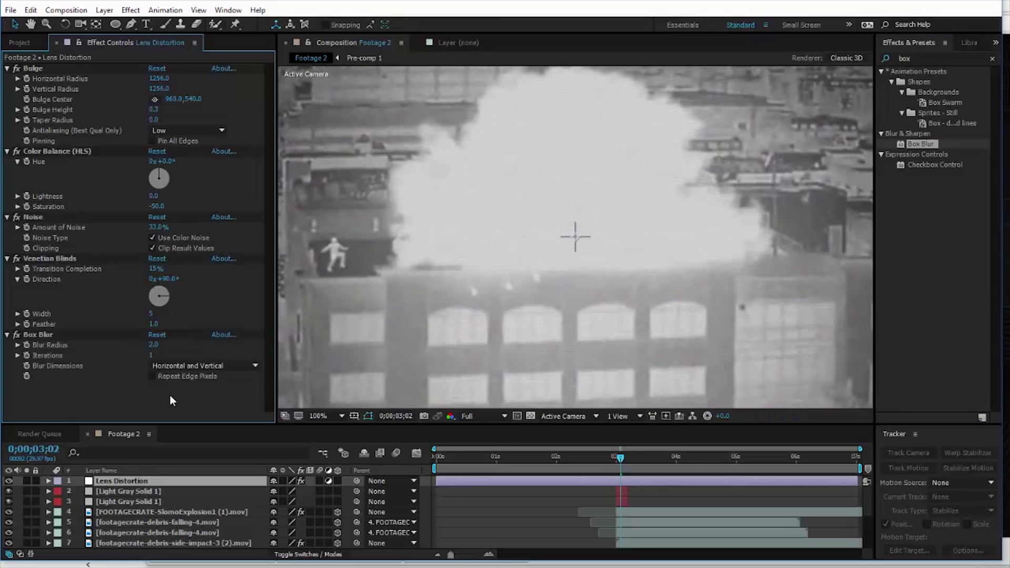
pyautogui.press('.')
pyautogui.moveTo(29, 337); pyautogui.dragTo(83, 74)
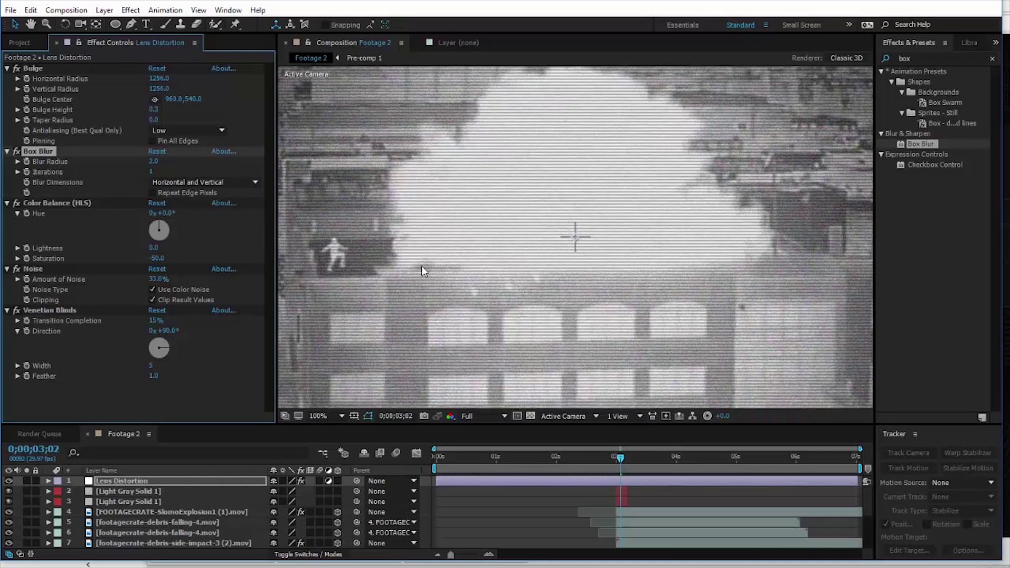
pyautogui.moveTo(400, 258); pyautogui.dragTo(594, 256)
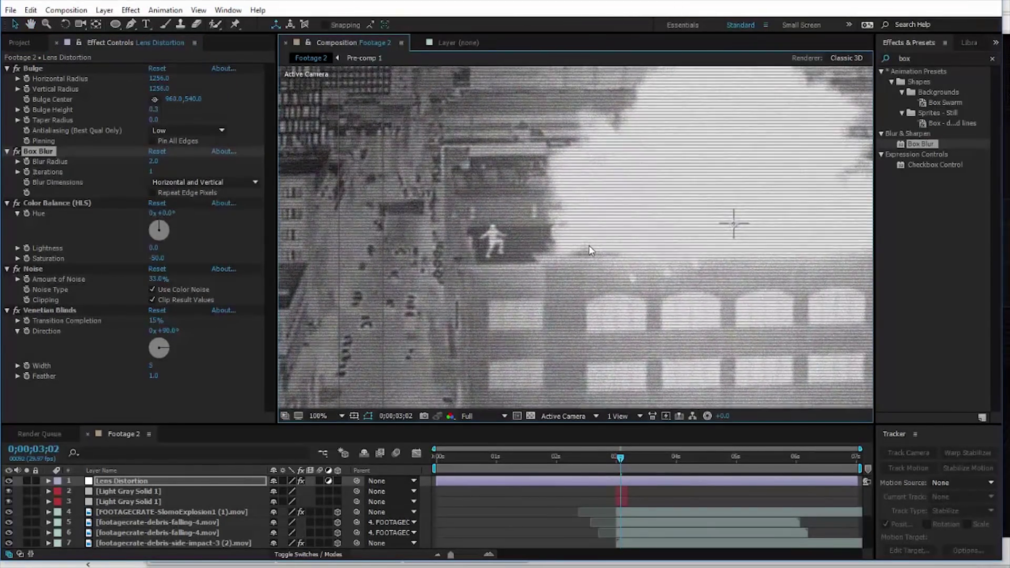
pyautogui.scroll(1, 589, 245)
pyautogui.scroll(-4, 506, 248)
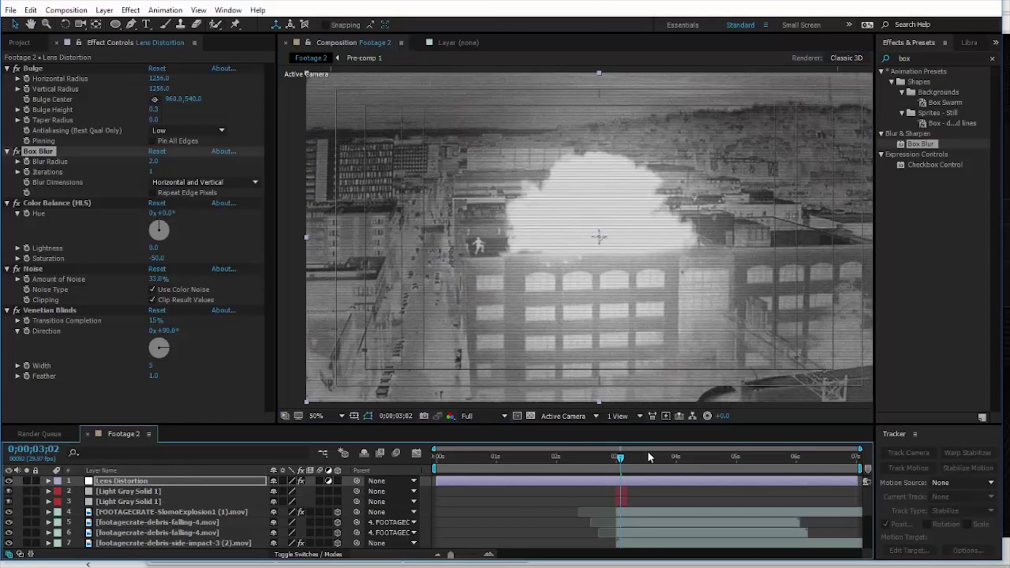
pyautogui.click(618, 459)
pyautogui.click(615, 459)
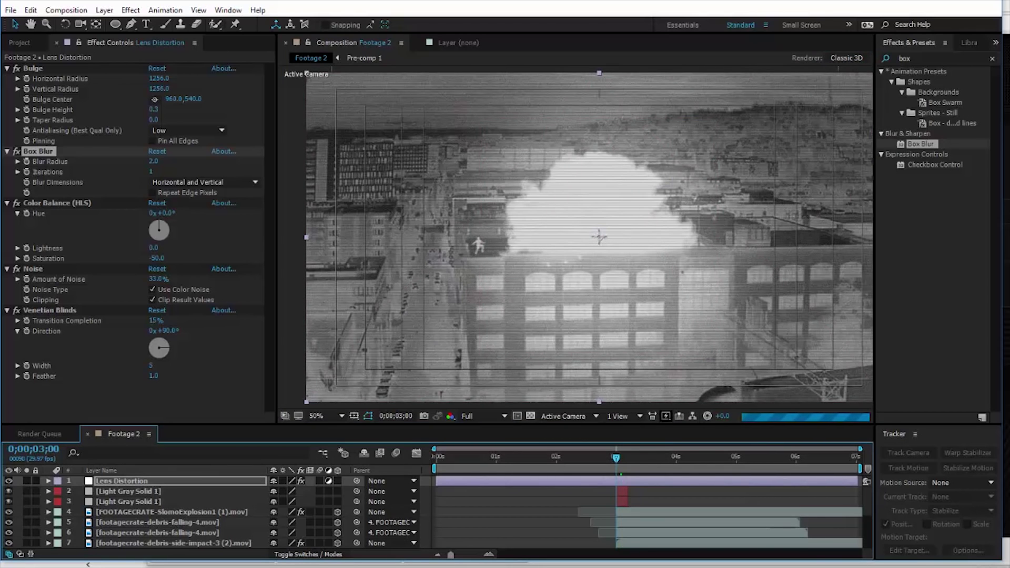
# Switch to the Footage Crate website, open its Sci-Fi video category and download HUD Targeting Element 2.
pyautogui.hotkey('alt', 'Tab')
pyautogui.click(234, 164)
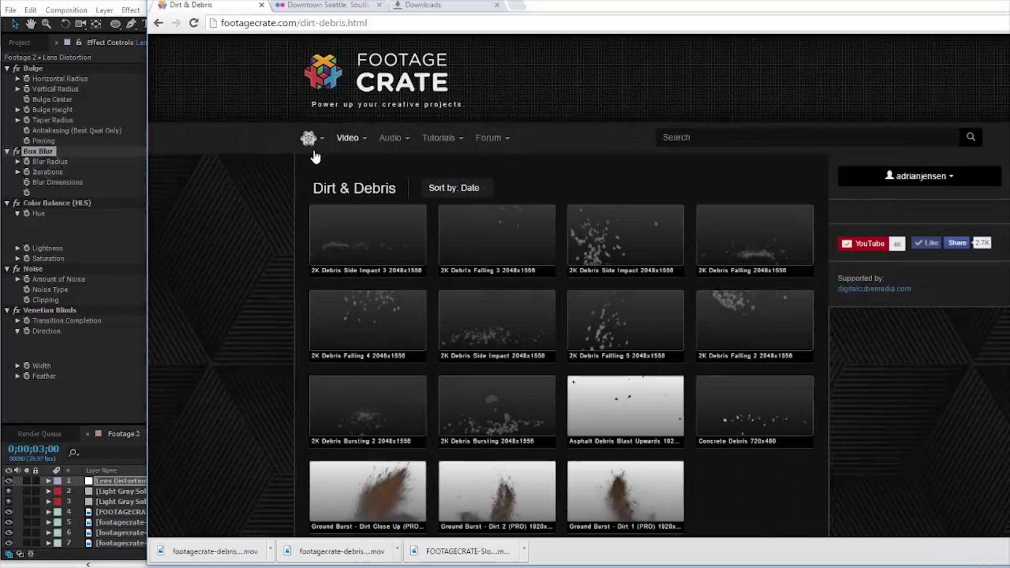
pyautogui.click(347, 139)
pyautogui.click(385, 240)
pyautogui.scroll(-3, 384, 237)
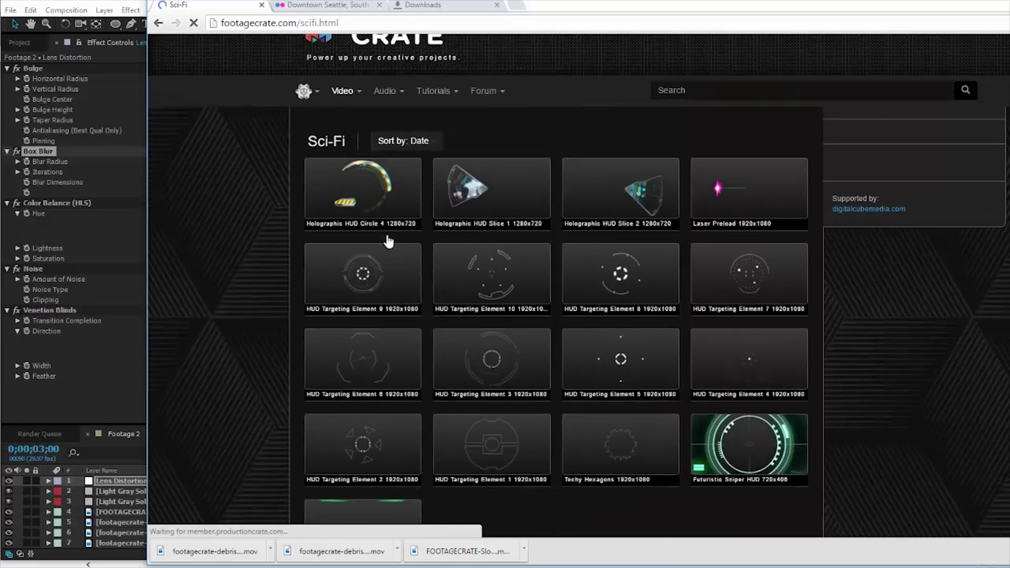
pyautogui.click(753, 337)
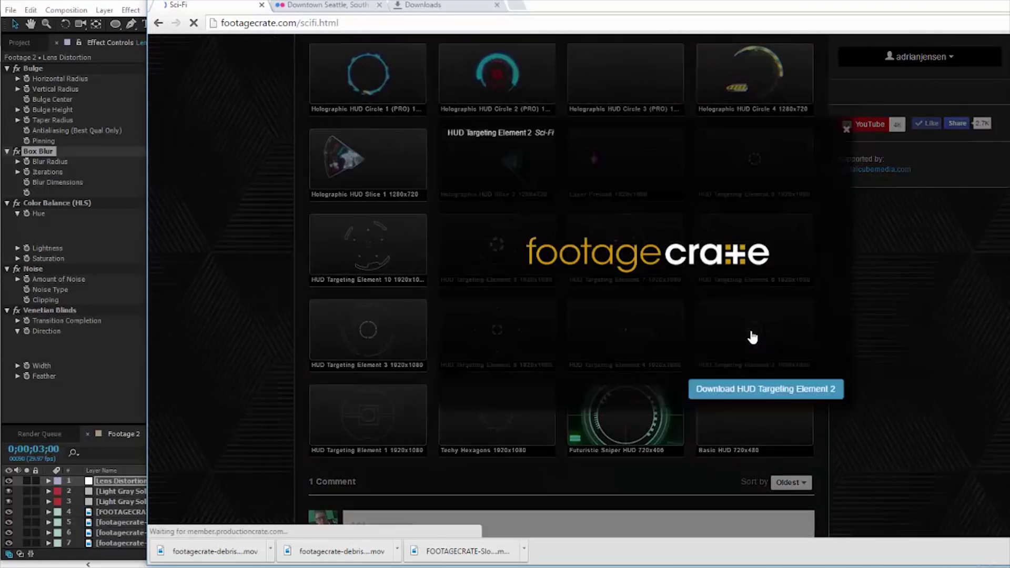
pyautogui.click(763, 414)
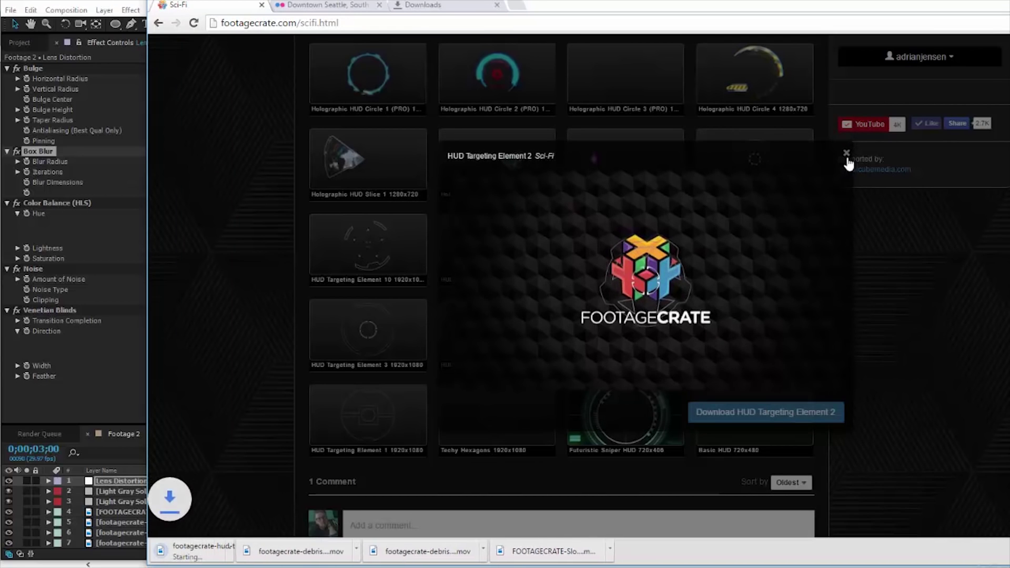
# Close the HUD Targeting Element 2 preview and download HUD Targeting Element 10 instead.
pyautogui.click(846, 154)
pyautogui.click(385, 254)
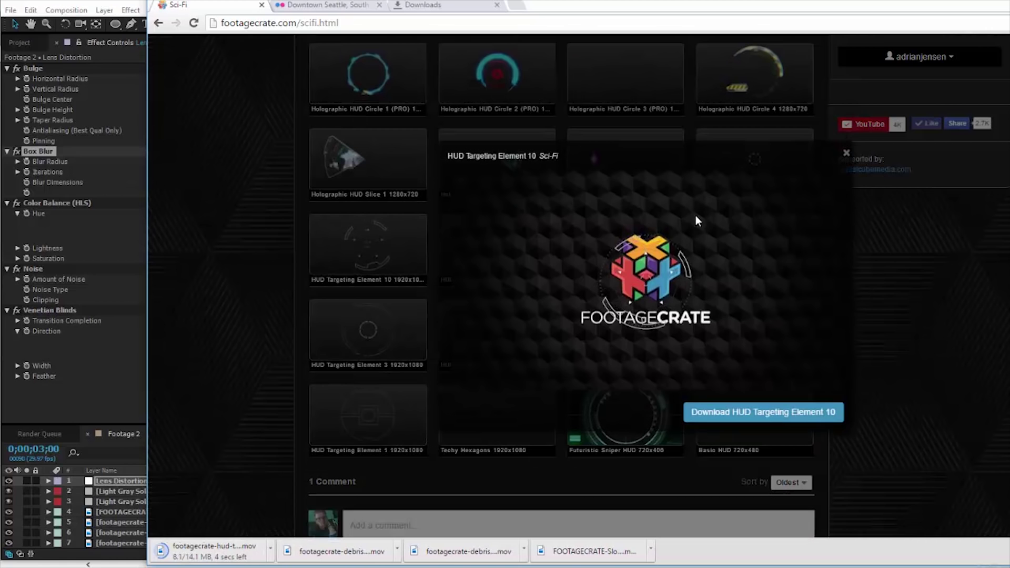
pyautogui.click(774, 410)
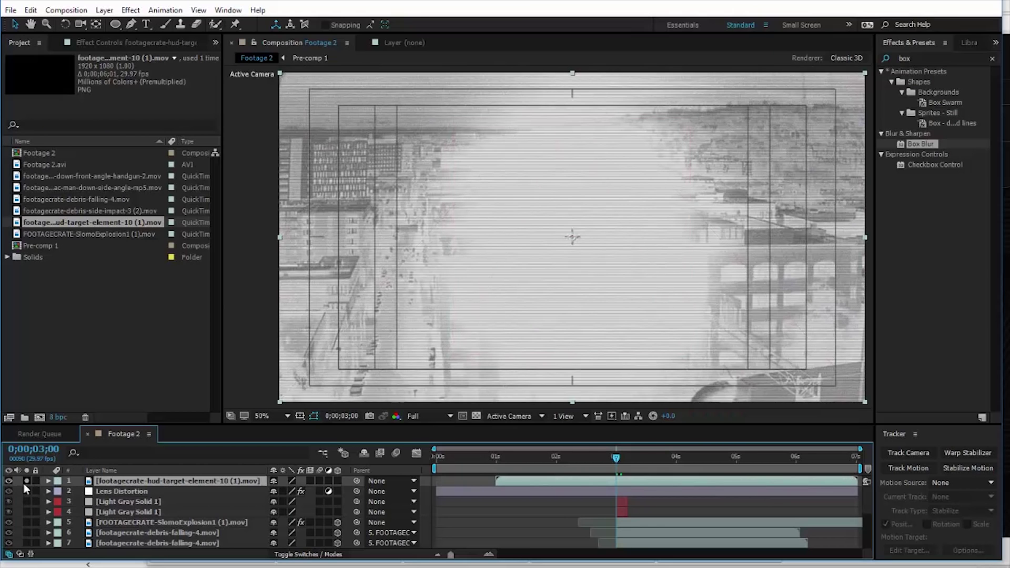
# Preview the HUD target element 10 layer in solo, scale it down slightly around the frame's center, and turn its solo off.
pyautogui.click(25, 482)
pyautogui.moveTo(503, 468); pyautogui.dragTo(609, 479)
pyautogui.press('space')
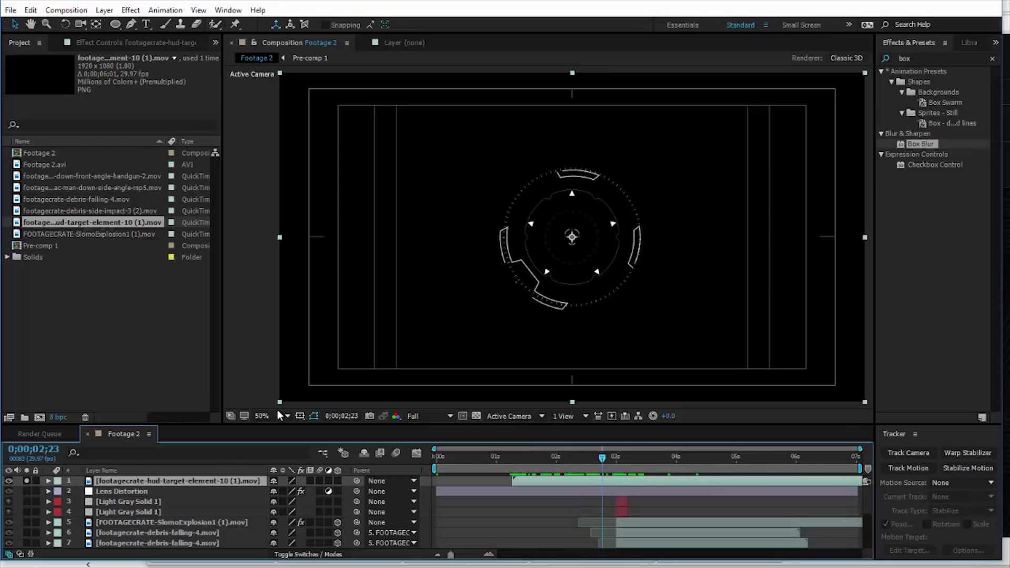
pyautogui.moveTo(279, 402); pyautogui.dragTo(341, 368)
pyautogui.click(27, 480)
# Switch to the Footage Crate Sci-Fi page, download Hologram Hud Greeble 3 (PRO), and open Holographic HUD Map (PRO).
pyautogui.hotkey('alt', 'Tab')
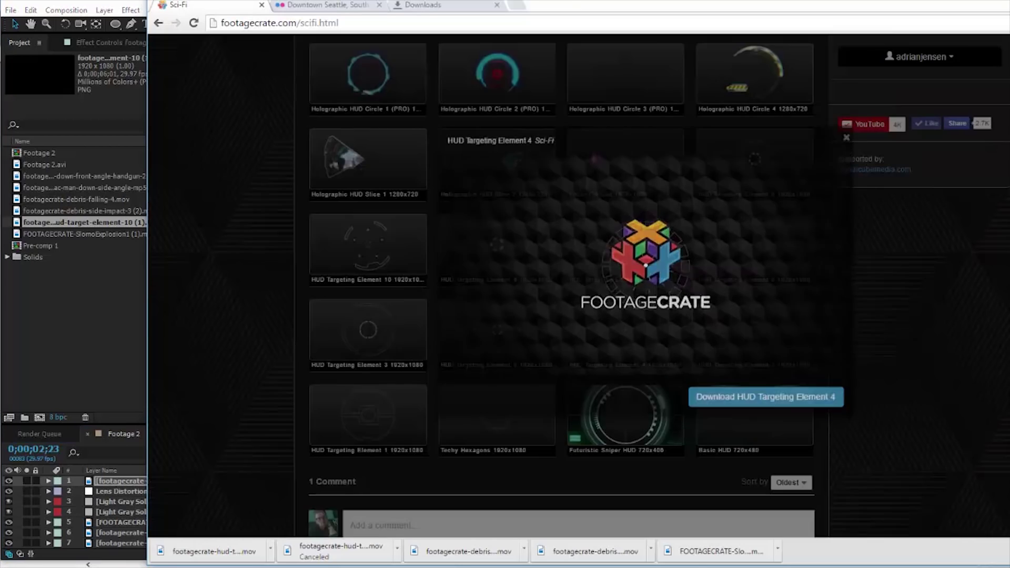
pyautogui.click(892, 377)
pyautogui.scroll(3, 898, 380)
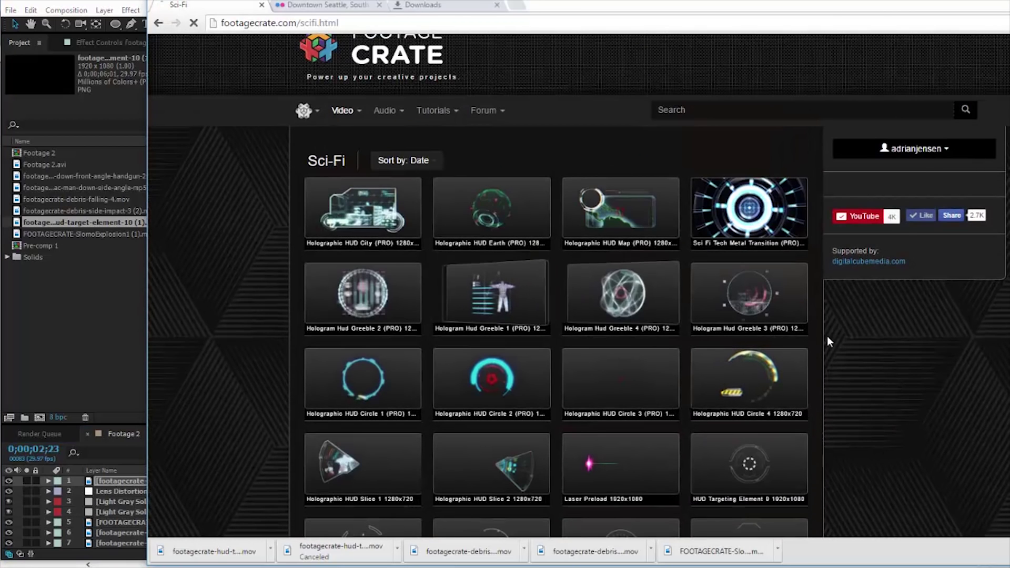
pyautogui.click(478, 247)
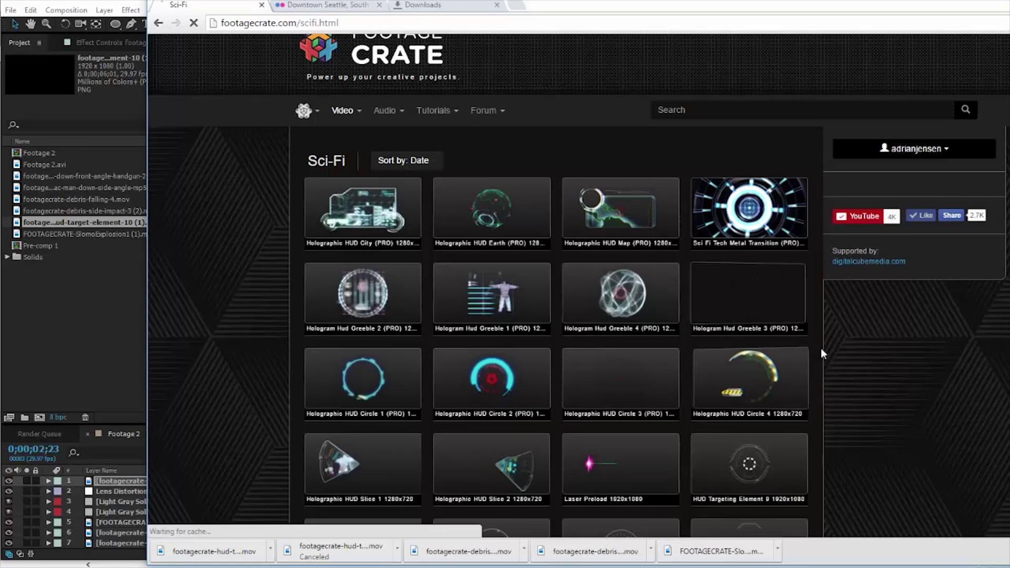
pyautogui.scroll(-1, 898, 350)
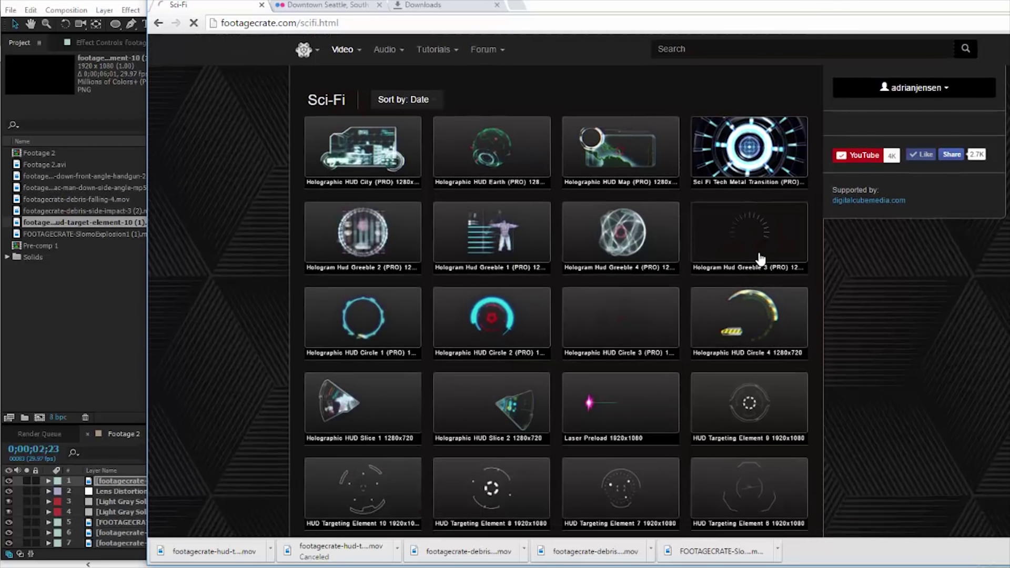
pyautogui.click(758, 257)
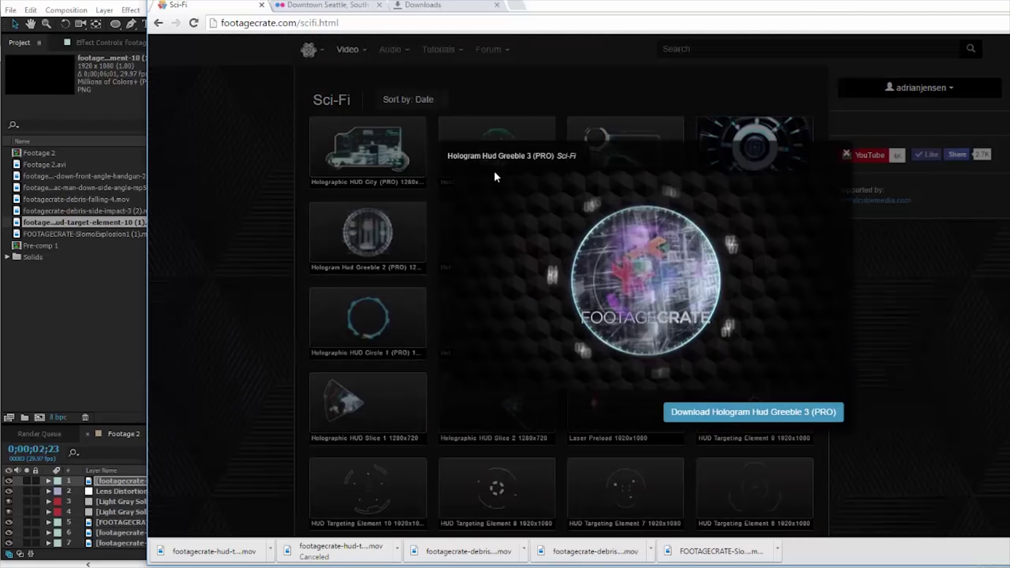
pyautogui.click(759, 416)
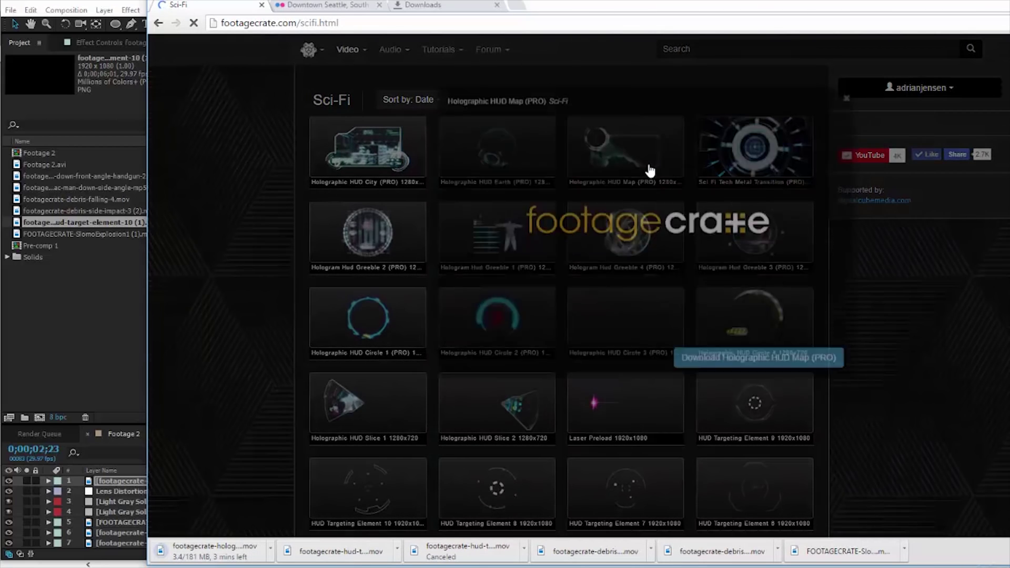
pyautogui.click(650, 170)
# Switch to After Effects, place the holographic-hud-greeble-3a clip above the HUD target element layer, and enable time remapping on it.
pyautogui.moveTo(92, 234); pyautogui.dragTo(234, 479)
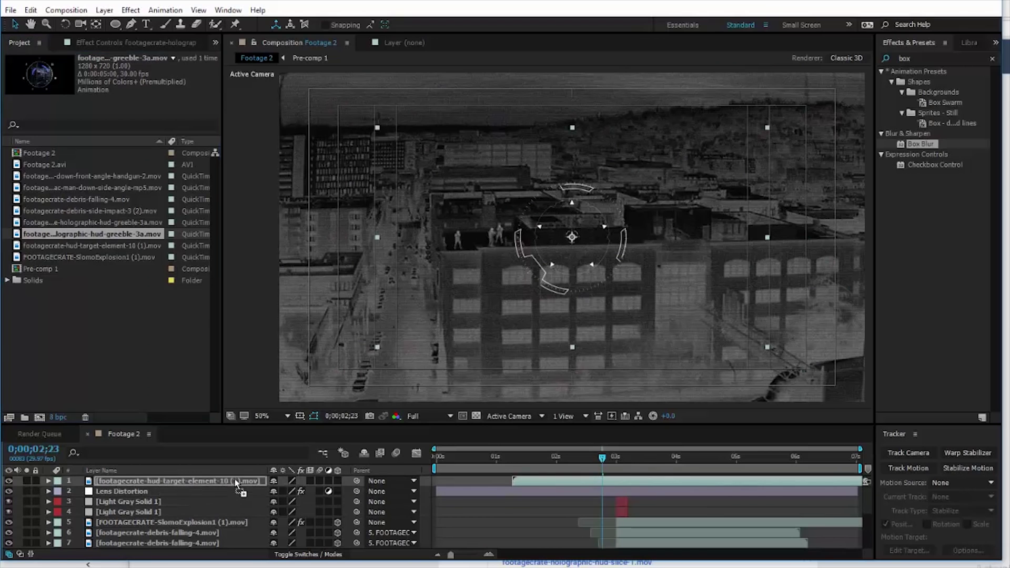
pyautogui.rightClick(583, 479)
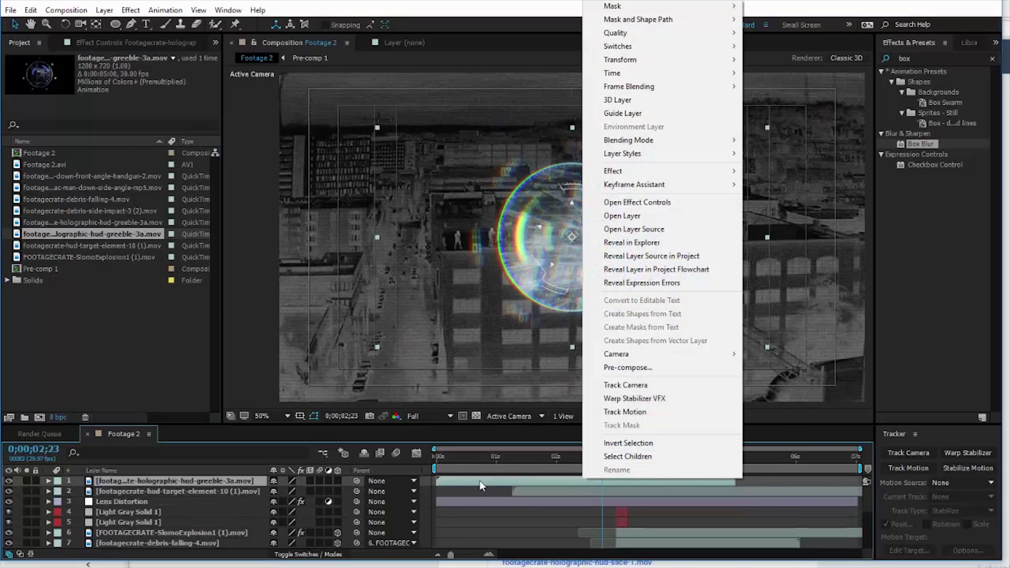
pyautogui.click(480, 479)
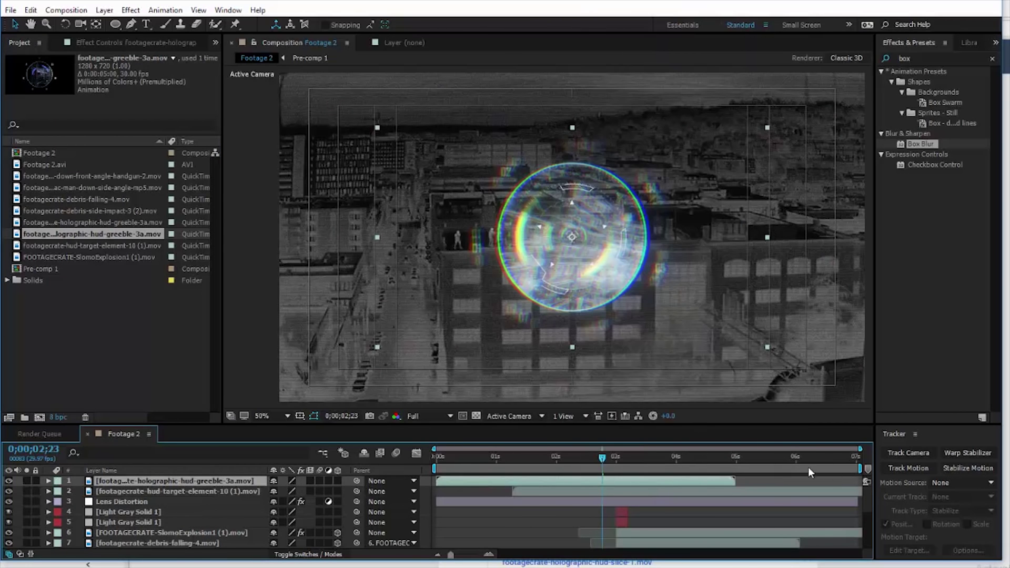
pyautogui.rightClick(586, 480)
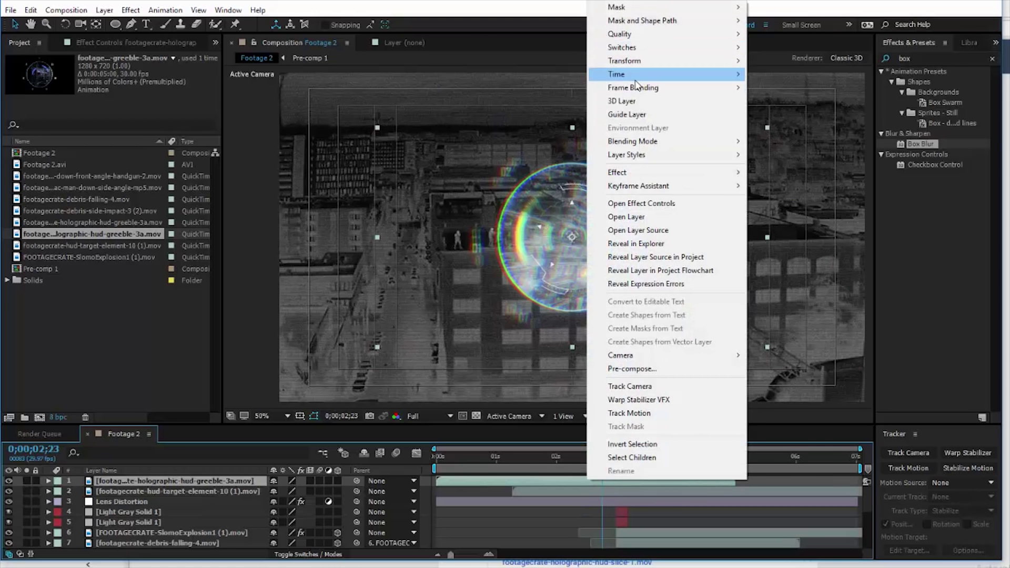
pyautogui.moveTo(696, 74)
pyautogui.click(793, 75)
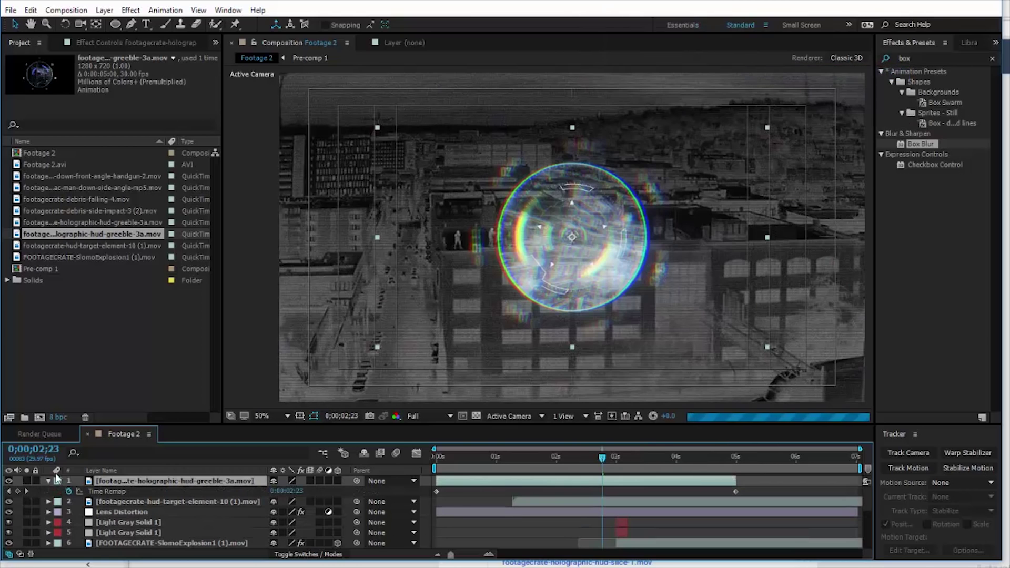
# Add a loopOut() expression to the greeble layer's Time Remap and go to 0;00;05;02 to check the loop.
pyautogui.keyDown('alt'); pyautogui.click(67, 492); pyautogui.keyUp('alt')
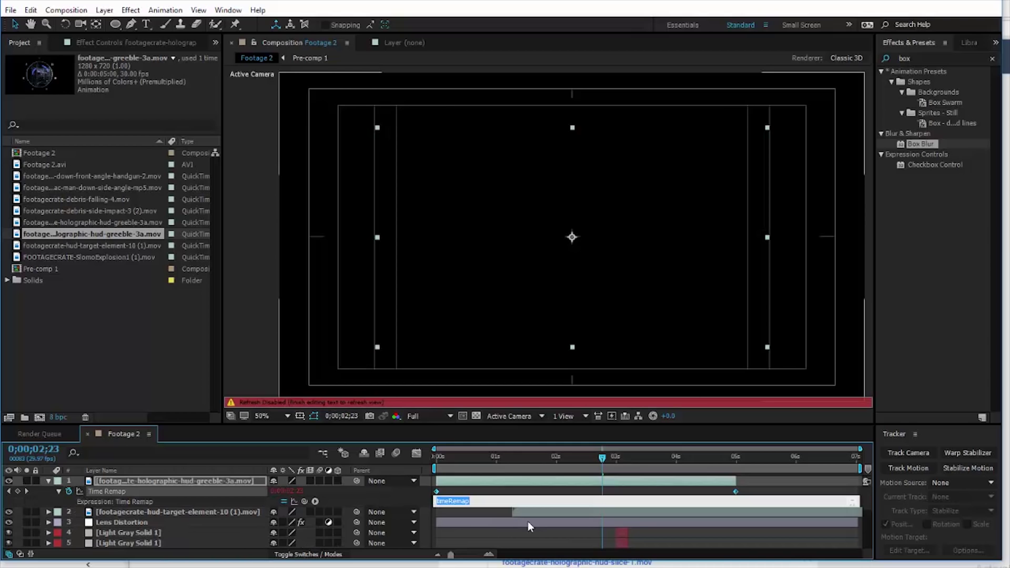
pyautogui.press('BackSpace')
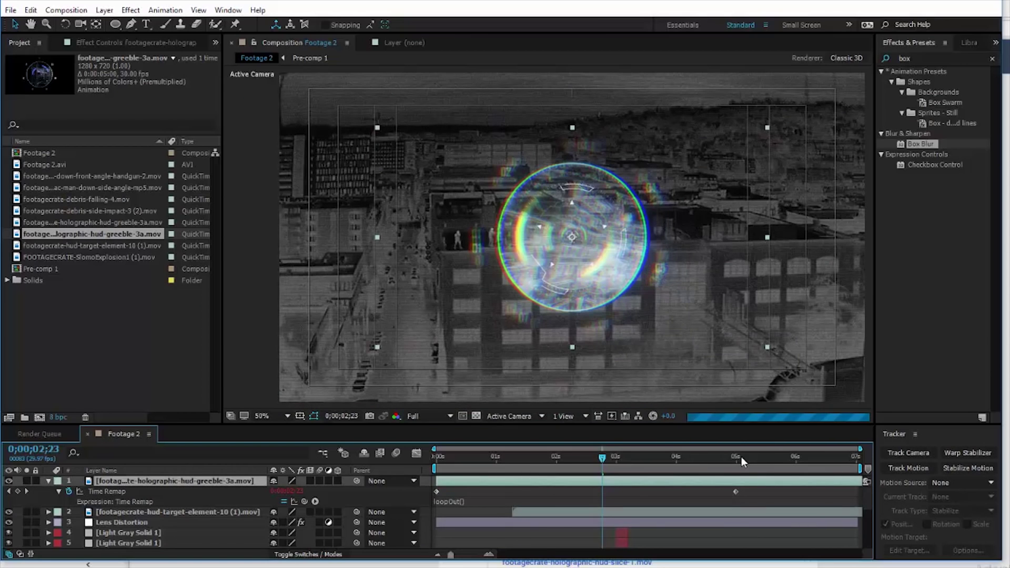
pyautogui.click(741, 457)
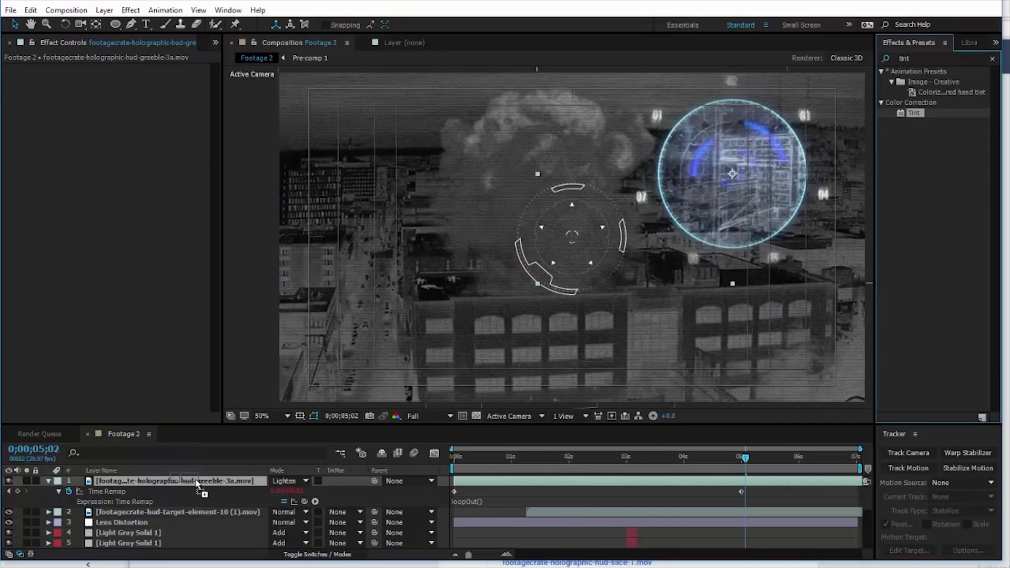
# Apply the Tint effect to the holographic-hud-greeble-3a layer and set its blending mode to Screen.
pyautogui.moveTo(194, 482); pyautogui.dragTo(200, 483)
pyautogui.click(290, 483)
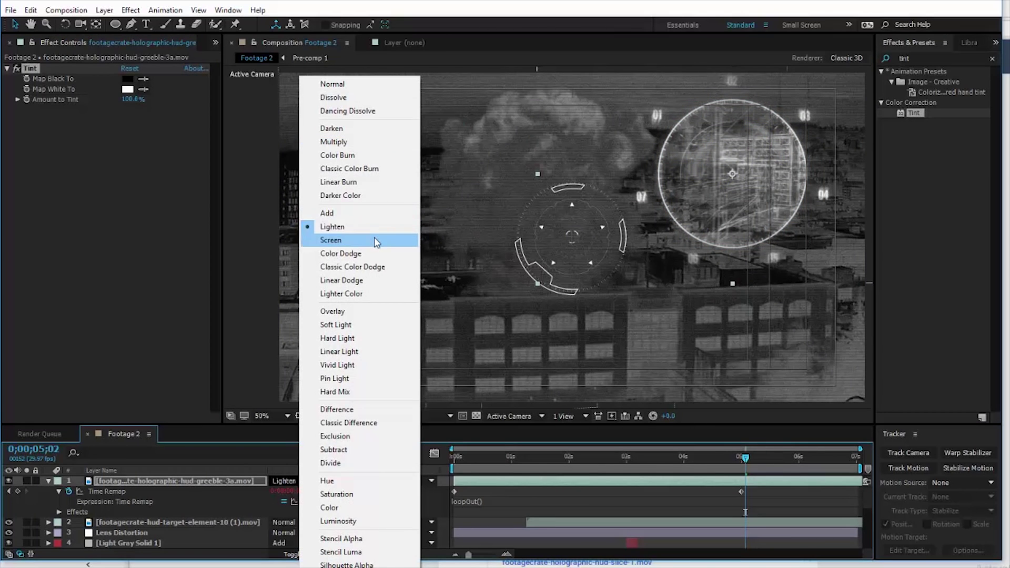
pyautogui.click(377, 241)
pyautogui.press(',')
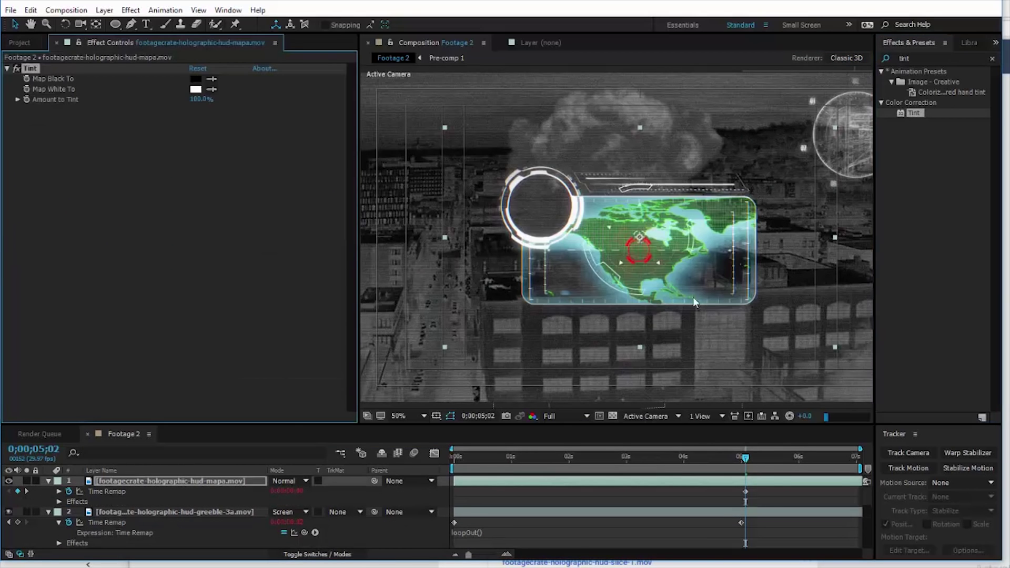
pyautogui.press(',')
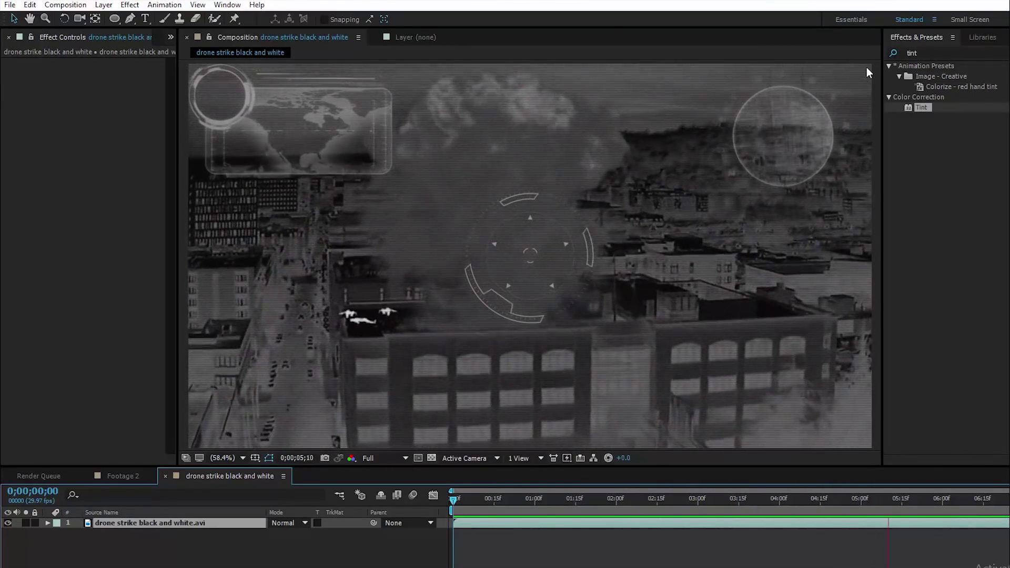
# Try VC Color Vibrance on the drone strike black and white.avi layer and preview the green night-vision look through the explosion.
pyautogui.click(919, 53)
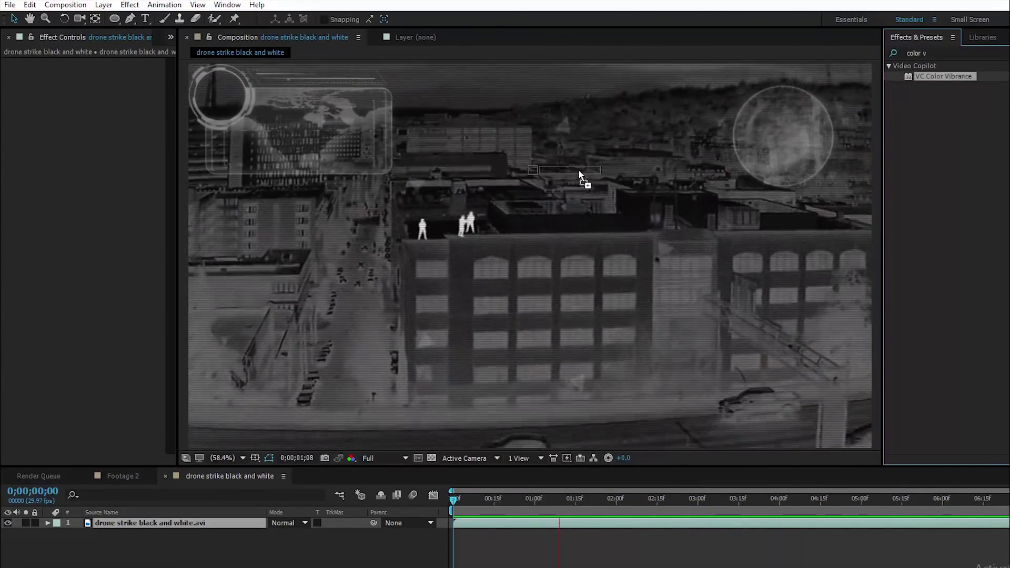
pyautogui.moveTo(944, 76); pyautogui.dragTo(838, 354)
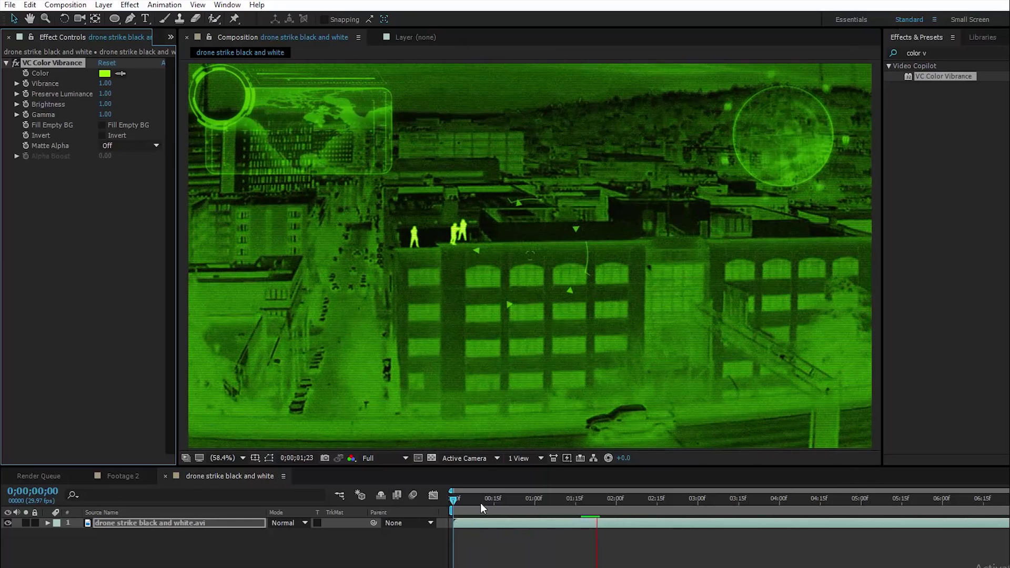
pyautogui.press('space')
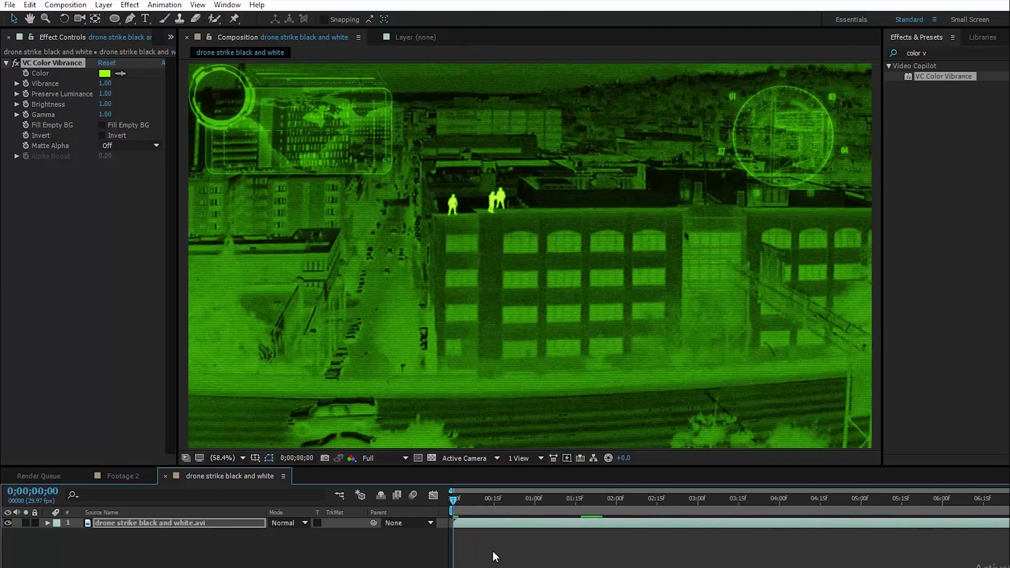
pyautogui.press('space')
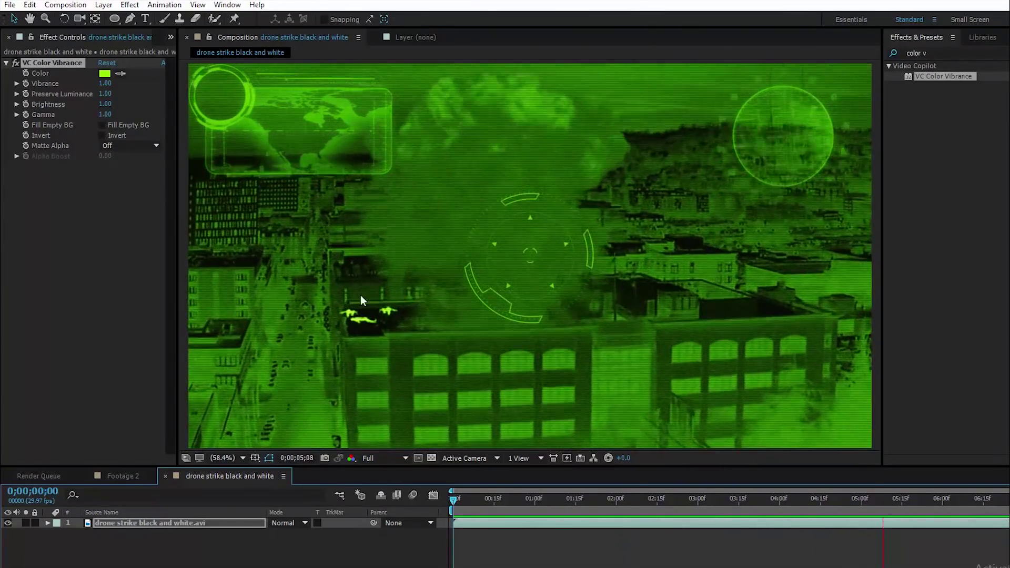
pyautogui.moveTo(833, 504); pyautogui.dragTo(569, 515)
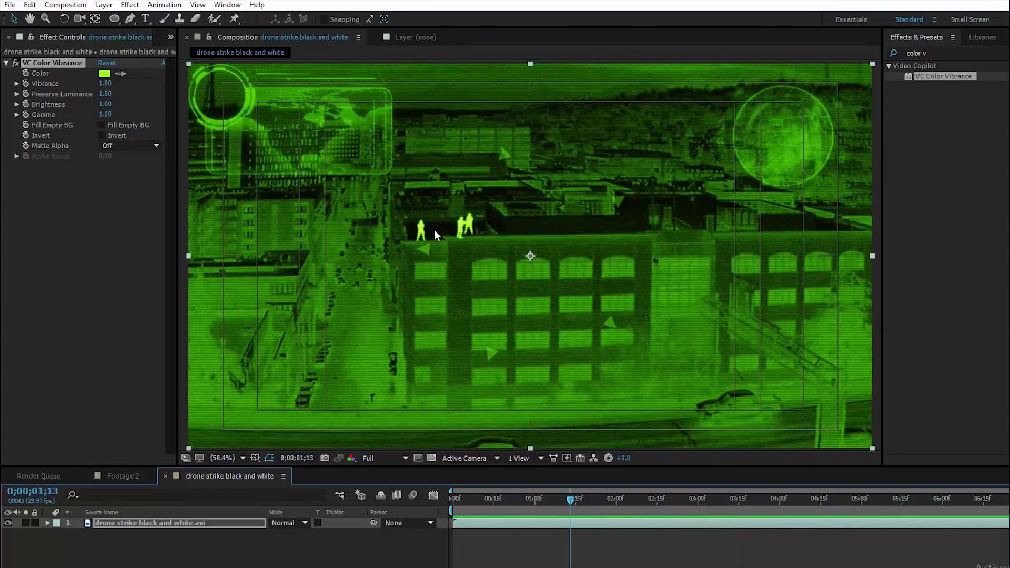
pyautogui.press('space')
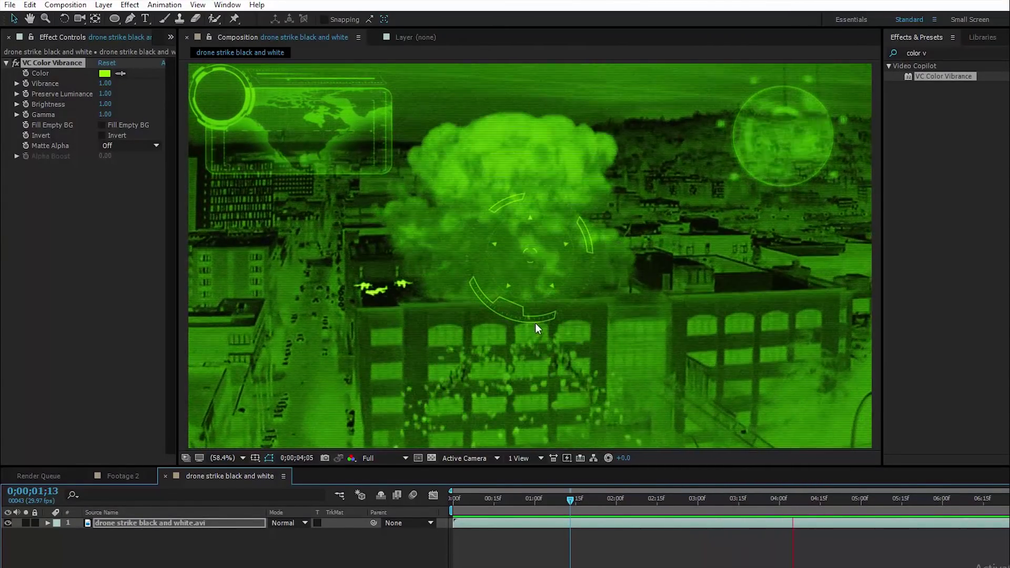
pyautogui.moveTo(693, 513); pyautogui.dragTo(721, 514)
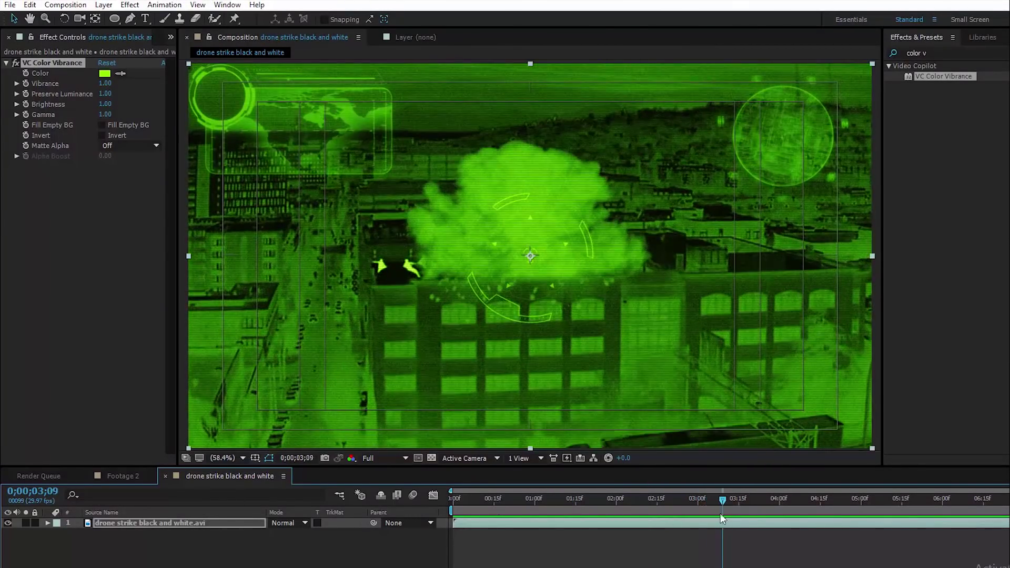
# Try a red color in VC Color Vibrance, check it at 0;00;02;24, and remove the effect.
pyautogui.click(105, 75)
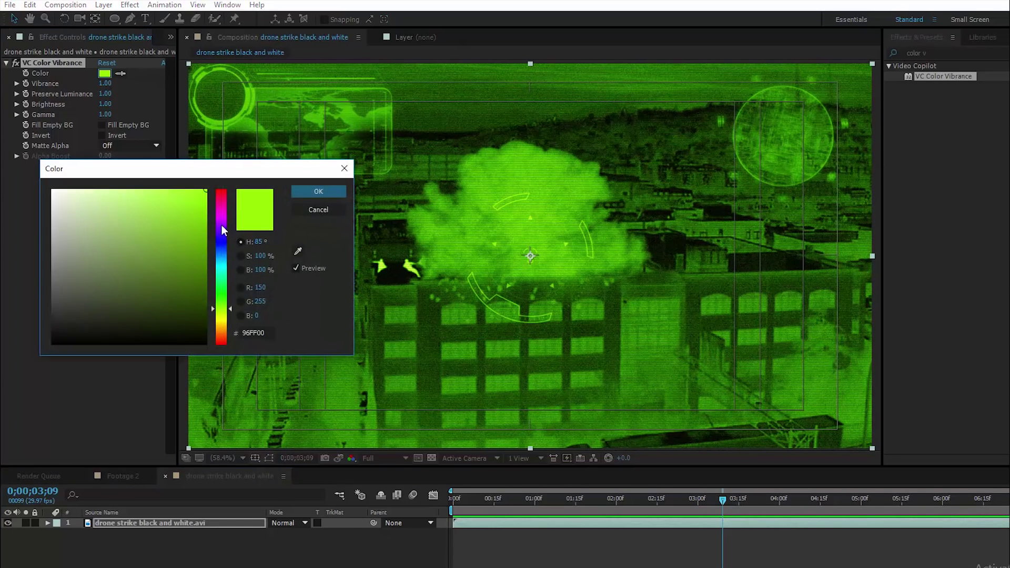
pyautogui.moveTo(222, 226); pyautogui.dragTo(225, 188)
pyautogui.press('Return')
pyautogui.moveTo(723, 506); pyautogui.dragTo(682, 510)
pyautogui.press('Delete')
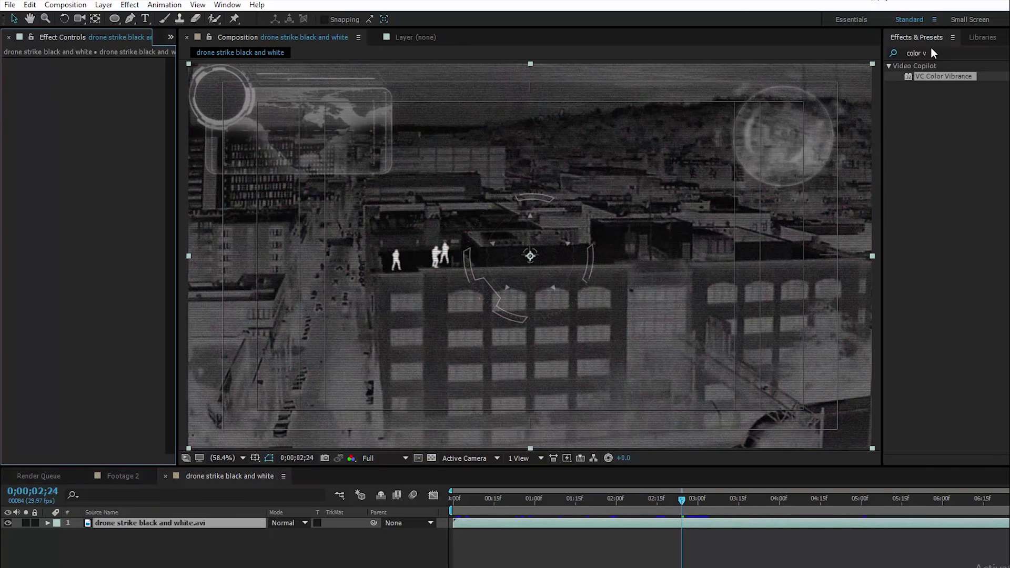
# Apply the Colorama effect to the drone strike black and white.avi layer and check the result at 0;00;02;16.
pyautogui.click(938, 52)
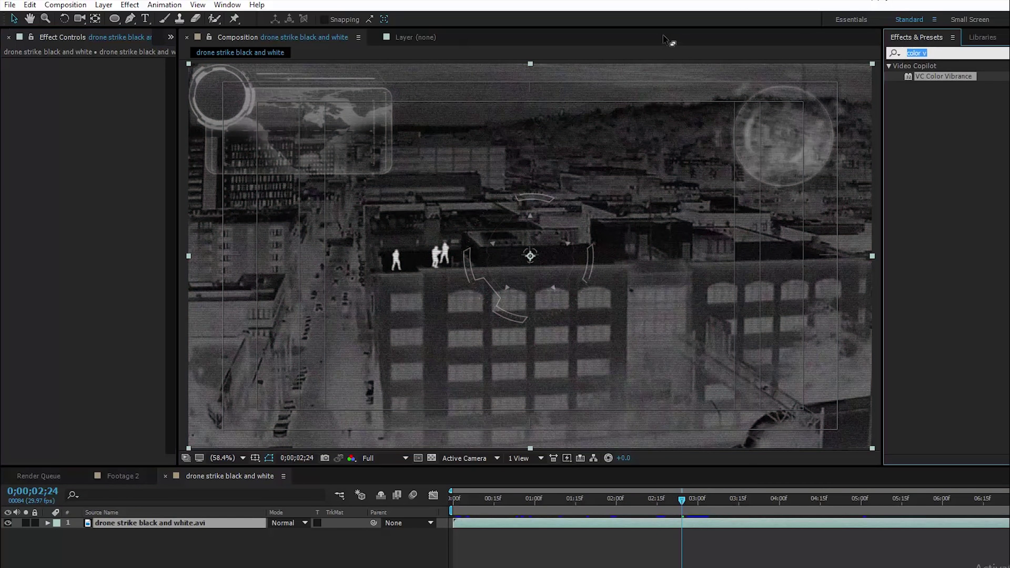
pyautogui.write('colora')
pyautogui.moveTo(931, 76); pyautogui.dragTo(542, 210)
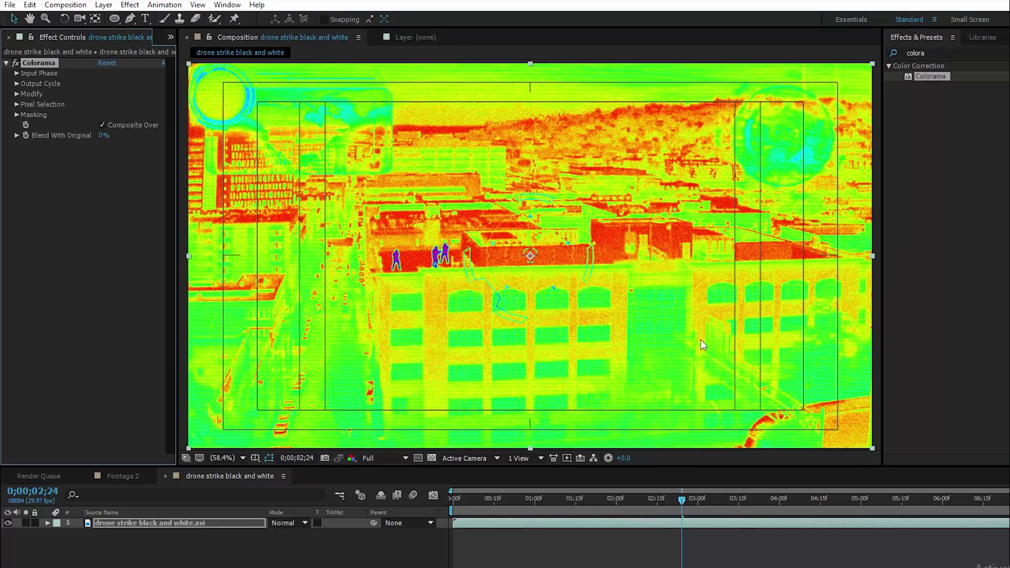
pyautogui.moveTo(605, 505); pyautogui.dragTo(659, 522)
# Add an Invert effect above Colorama on the drone strike layer and check the colors at 0;00;00;16.
pyautogui.click(931, 53)
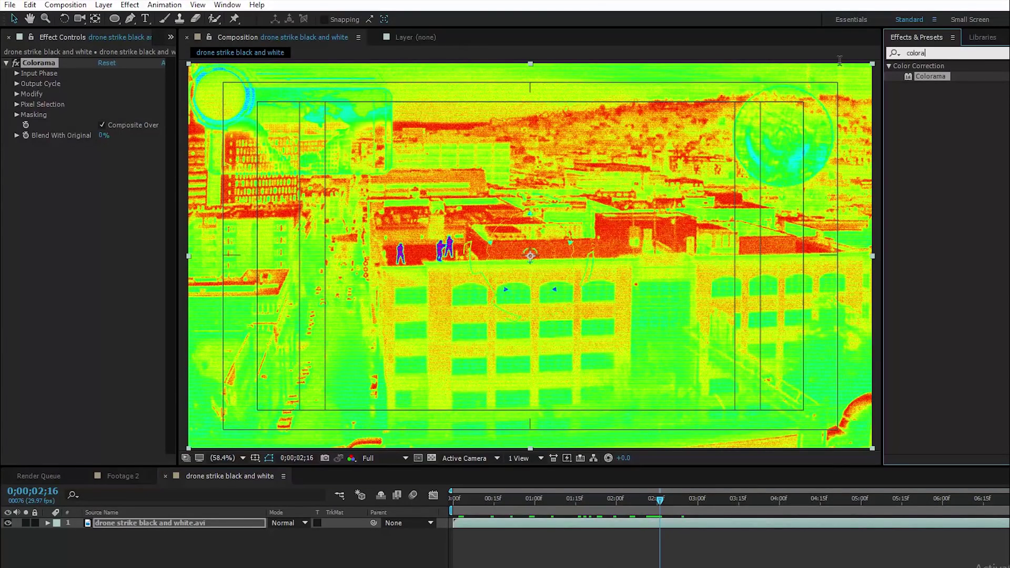
pyautogui.write('inv')
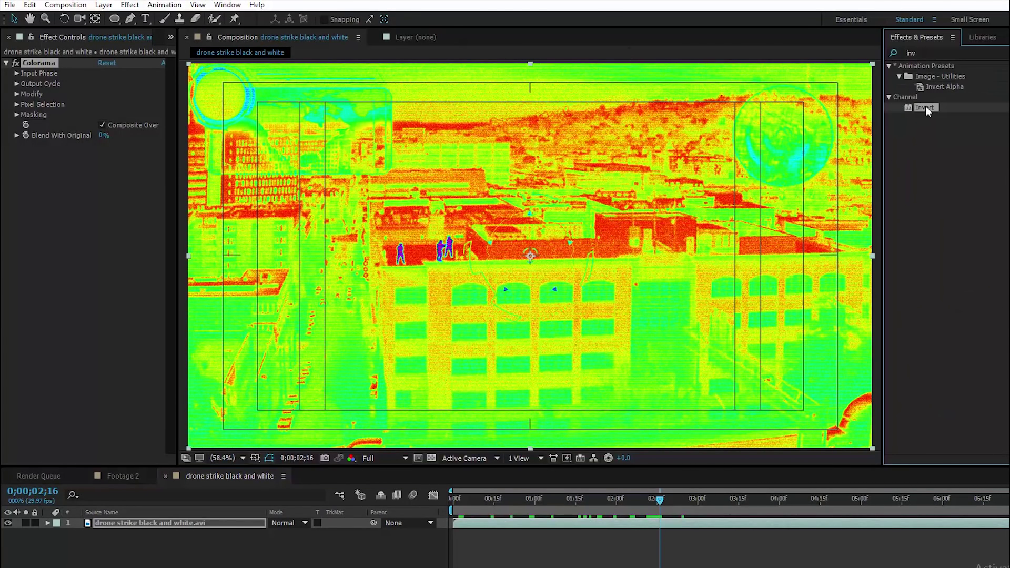
pyautogui.moveTo(925, 107); pyautogui.dragTo(58, 59)
pyautogui.moveTo(625, 506); pyautogui.dragTo(497, 513)
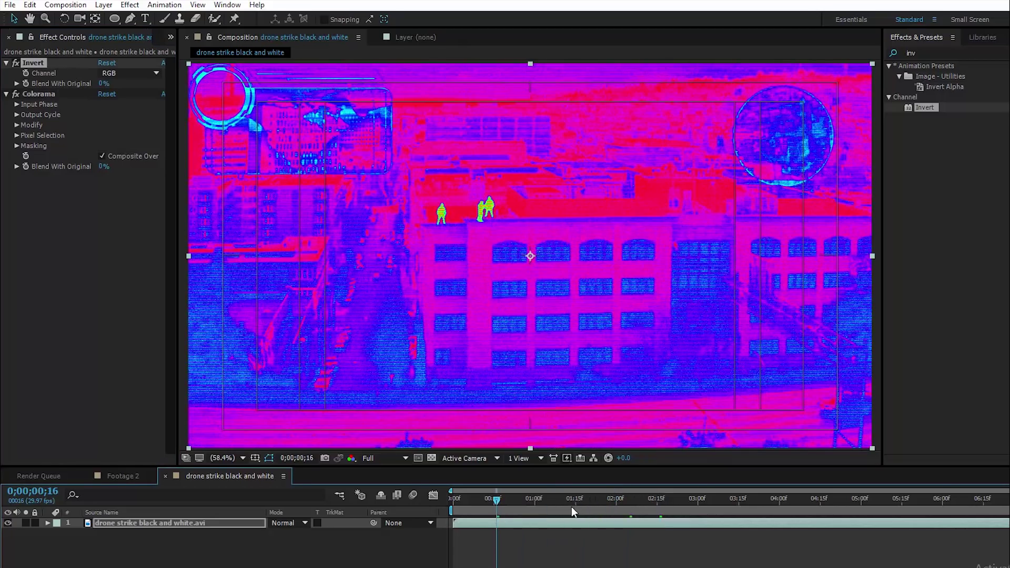
pyautogui.press(',')
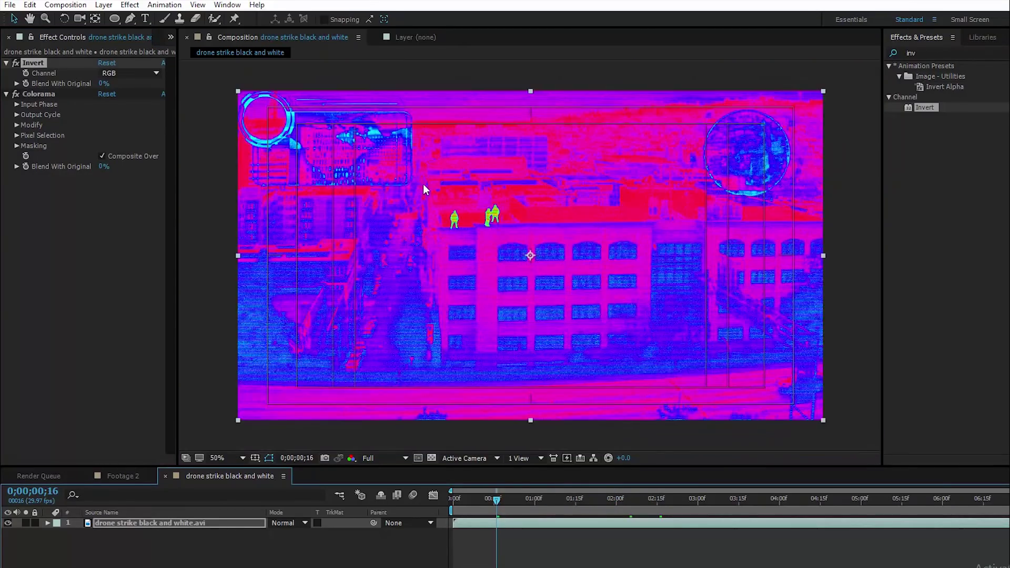
# Preview the inverted Colorama look from the start through the explosion and inspect the soldiers up close at 0;00;02;09.
pyautogui.press('.')
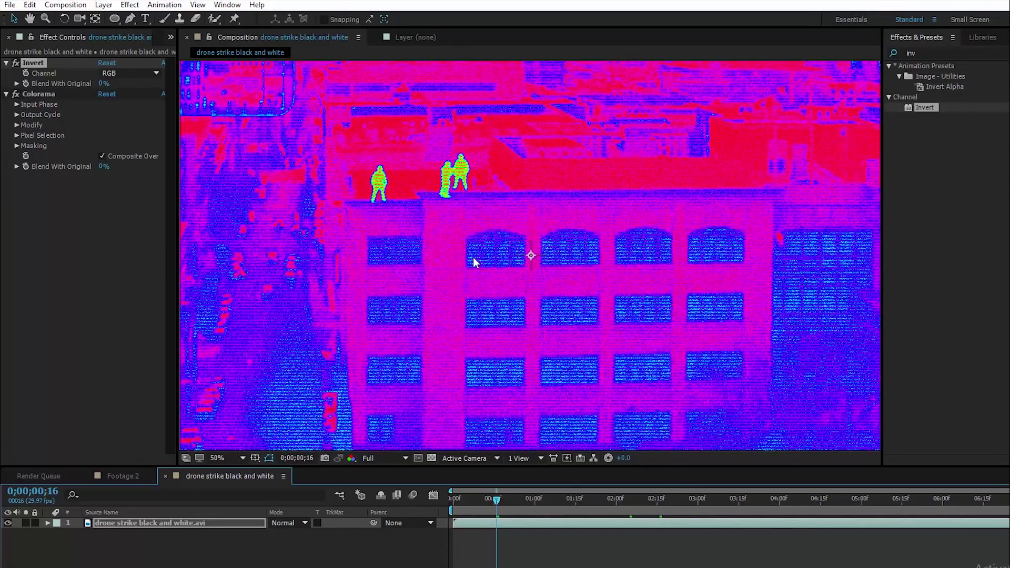
pyautogui.press(',')
pyautogui.press('space')
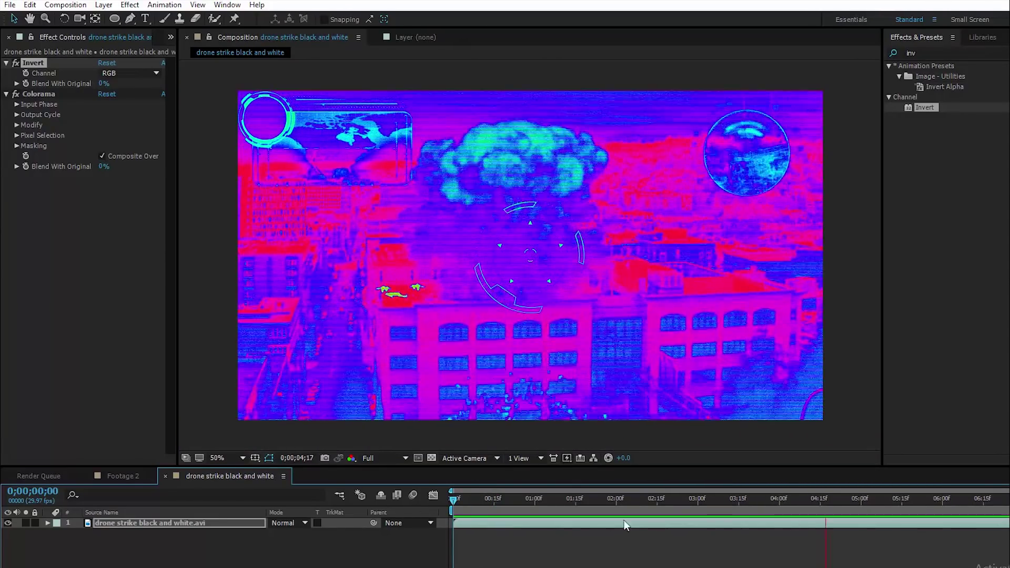
pyautogui.moveTo(530, 505); pyautogui.dragTo(642, 506)
pyautogui.press('.')
pyautogui.press('.')
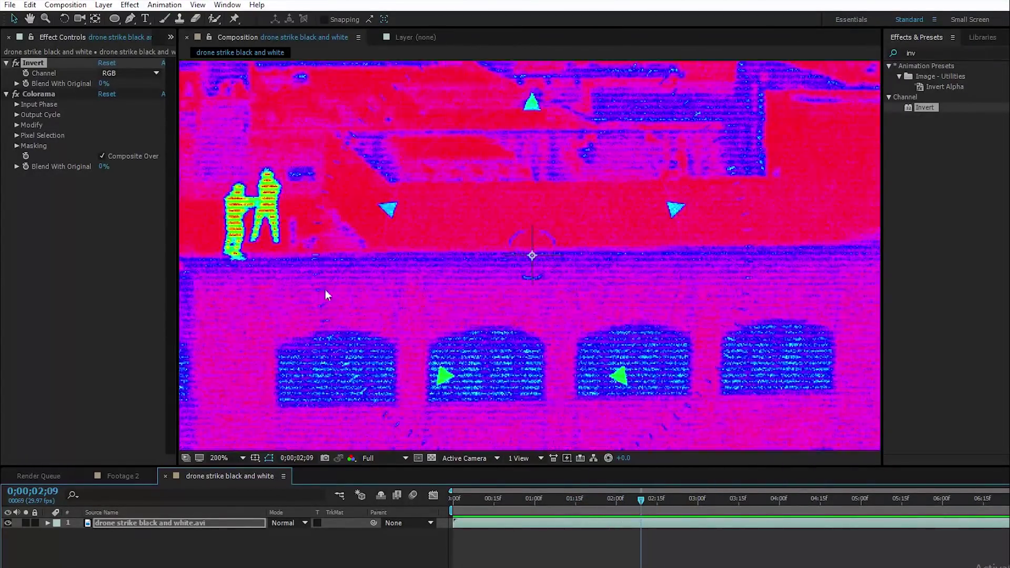
# Replay the footage from 0;00;02;07 and examine the soldiers and rooftop in the inverted colors up to 0;00;02;25.
pyautogui.moveTo(641, 501)
pyautogui.mouseDown()
pyautogui.moveTo(574, 509)
pyautogui.moveTo(644, 507)
pyautogui.moveTo(636, 505)
pyautogui.mouseUp()
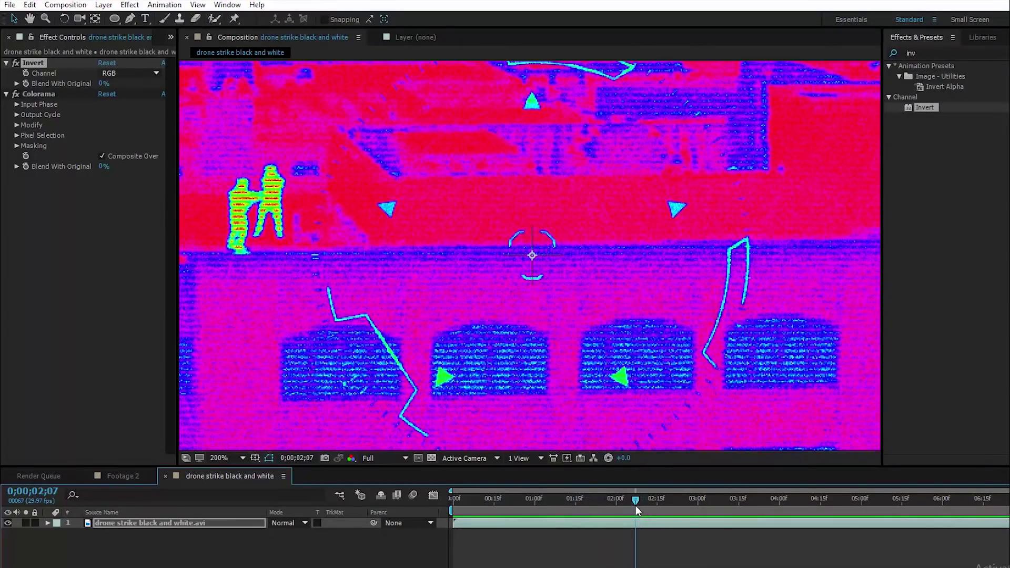
pyautogui.press(',')
pyautogui.press('space')
pyautogui.press(',')
pyautogui.press('.')
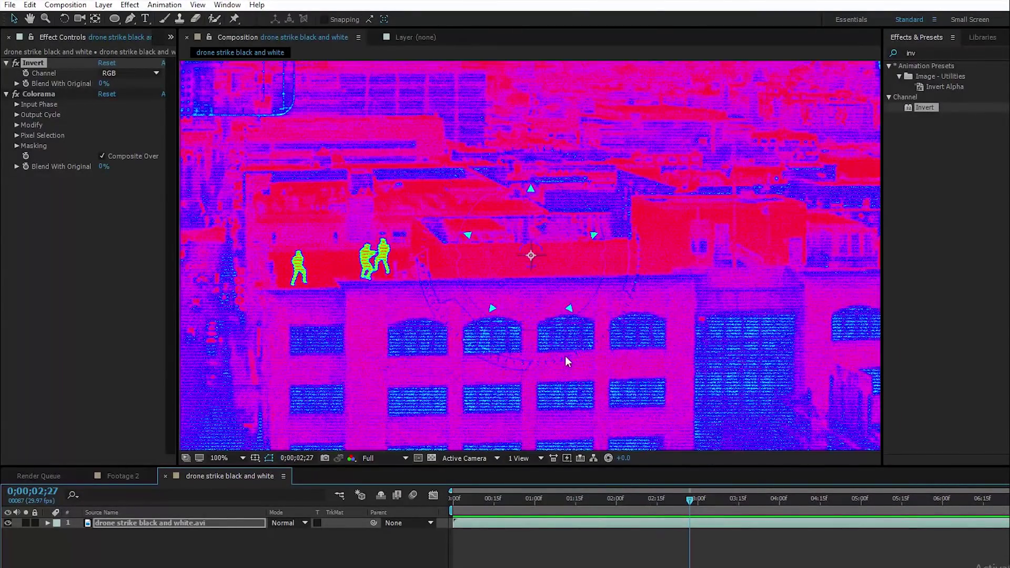
pyautogui.moveTo(686, 501)
pyautogui.mouseDown()
pyautogui.moveTo(709, 506)
pyautogui.moveTo(684, 504)
pyautogui.mouseUp()
pyautogui.press(',')
# Try modifying only the Red channel in Colorama, comparing the result with and without Invert around 0;00;03;00.
pyautogui.click(16, 126)
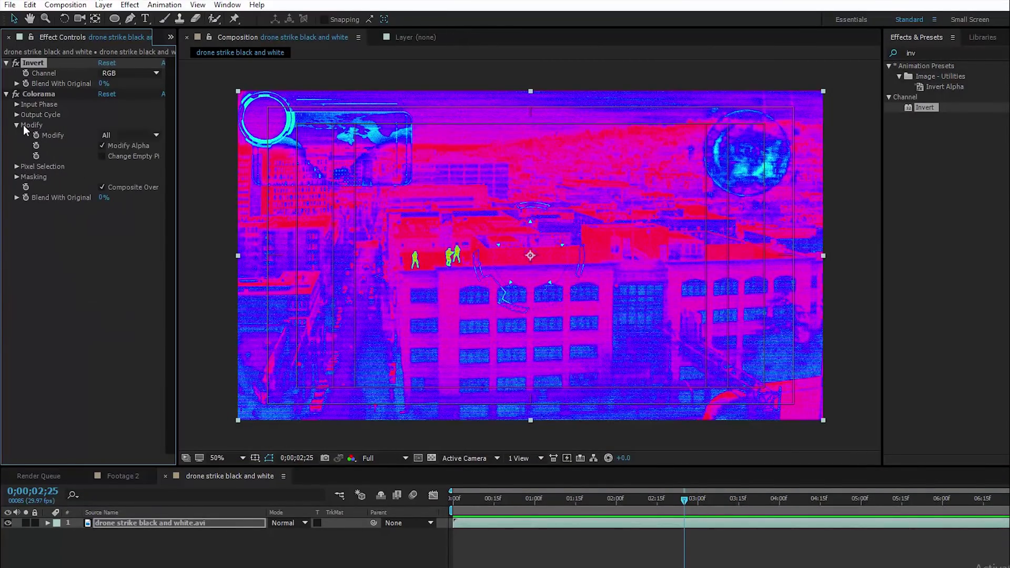
pyautogui.click(17, 126)
pyautogui.click(17, 125)
pyautogui.click(127, 135)
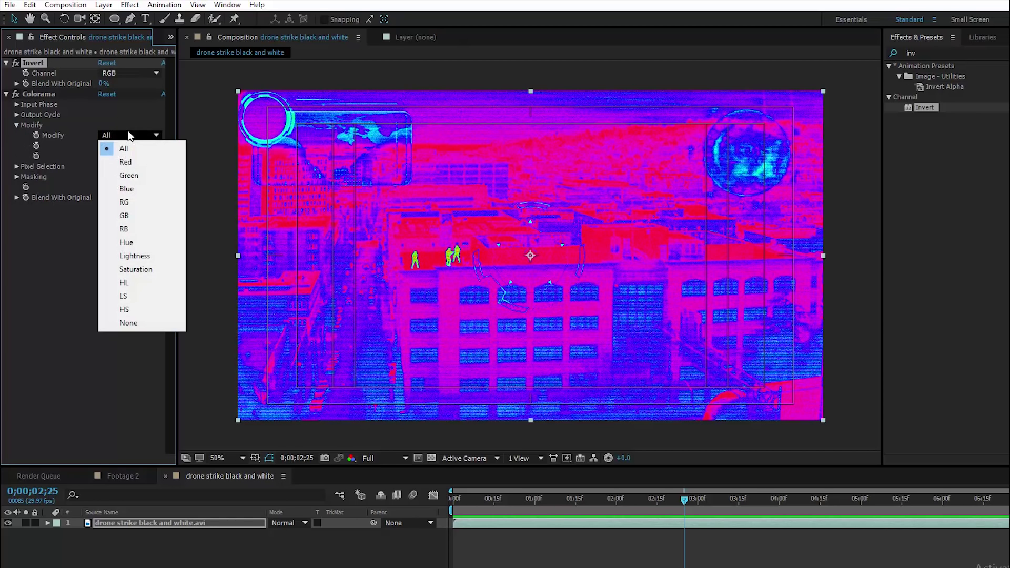
pyautogui.click(135, 164)
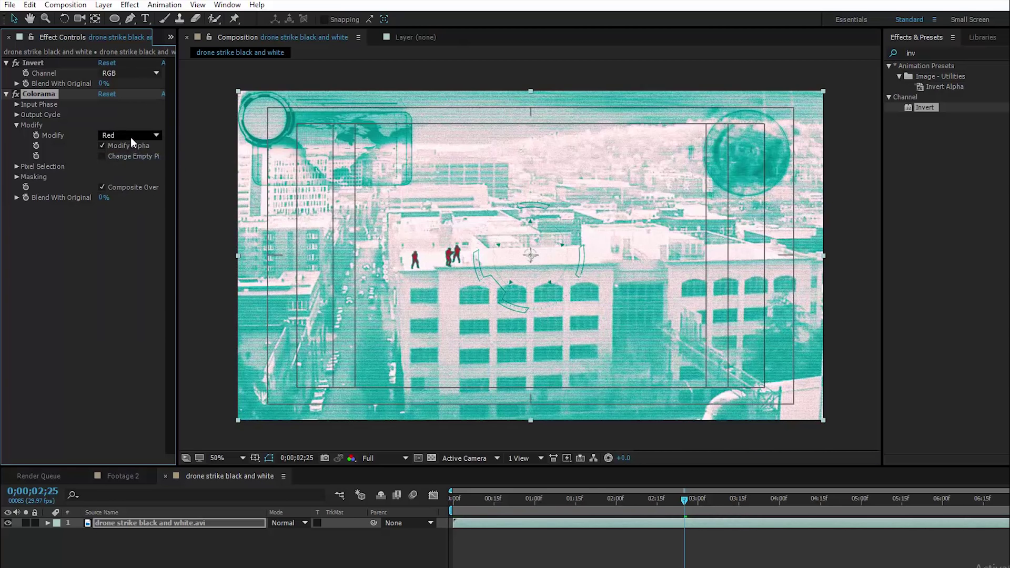
pyautogui.click(702, 503)
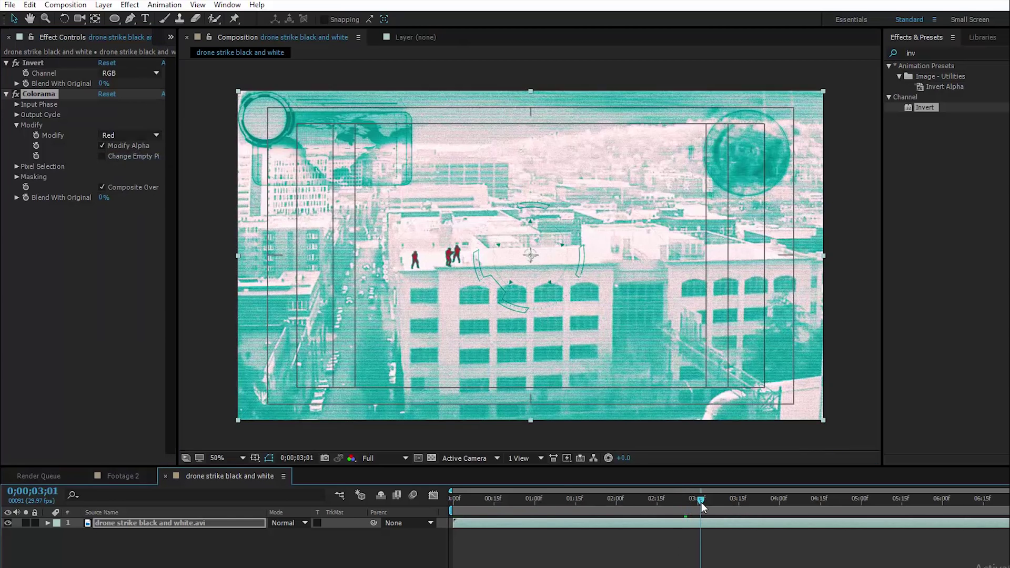
pyautogui.click(697, 503)
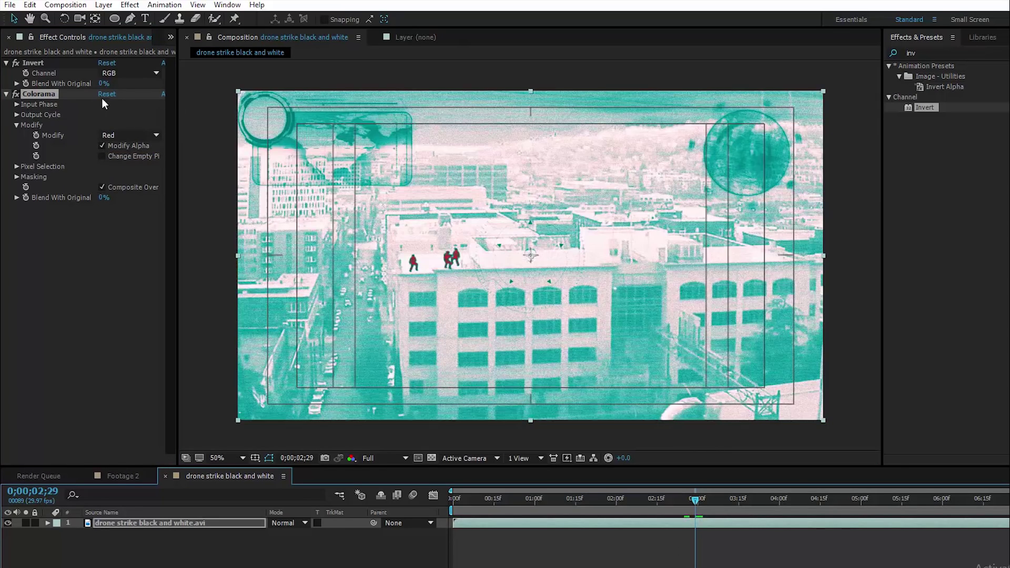
pyautogui.click(16, 63)
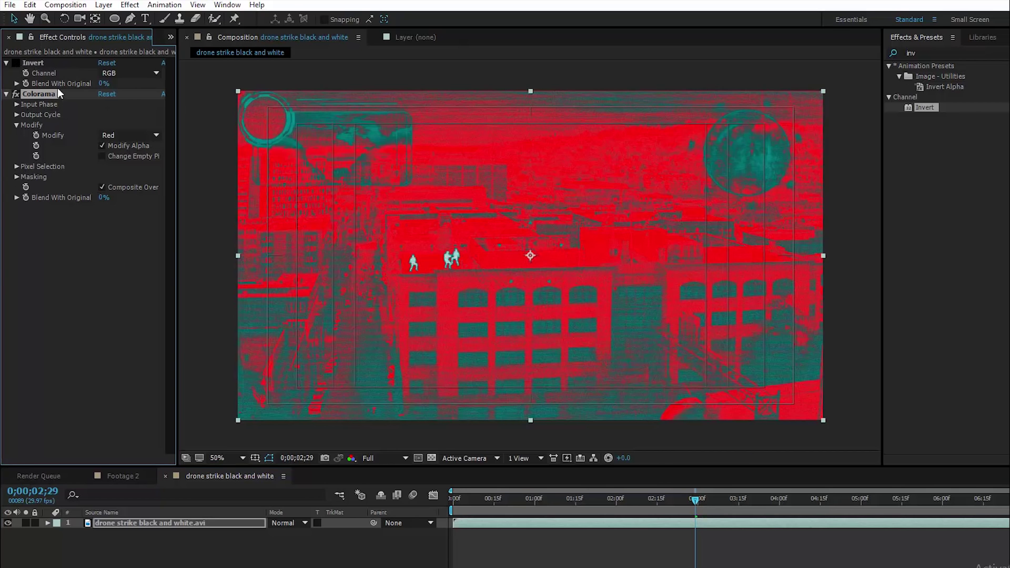
pyautogui.moveTo(700, 507)
pyautogui.mouseDown()
pyautogui.moveTo(709, 506)
pyautogui.moveTo(633, 511)
pyautogui.moveTo(698, 516)
pyautogui.mouseUp()
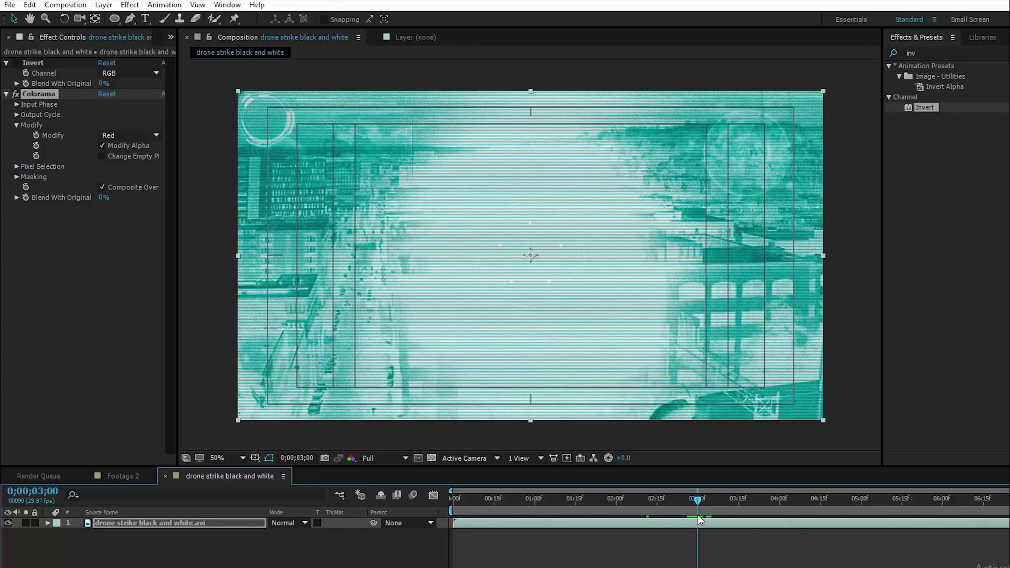
# Try modifying only the Green channel in Colorama, checking it around 0;00;02;28 with Invert off and on.
pyautogui.click(126, 136)
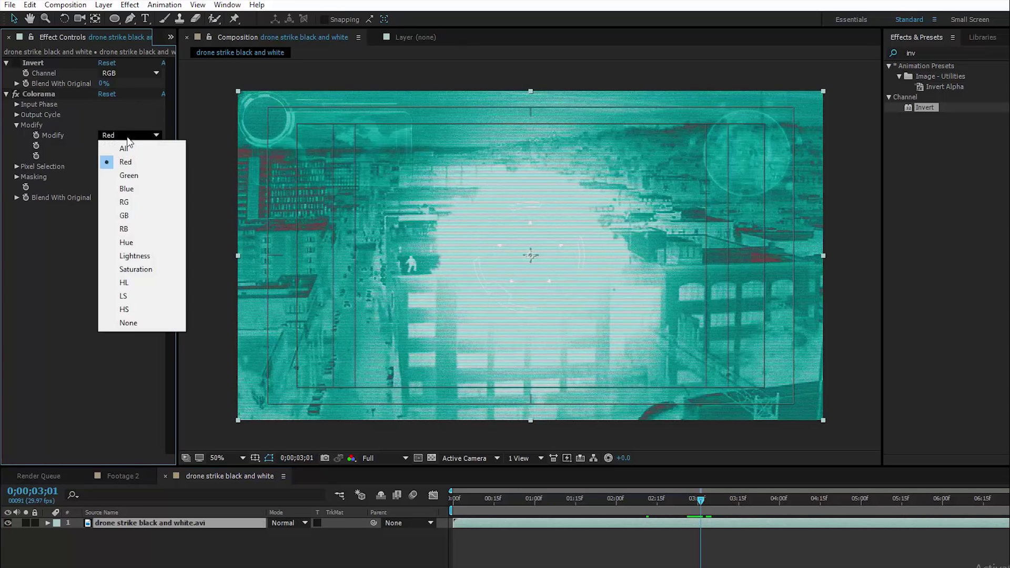
pyautogui.click(150, 177)
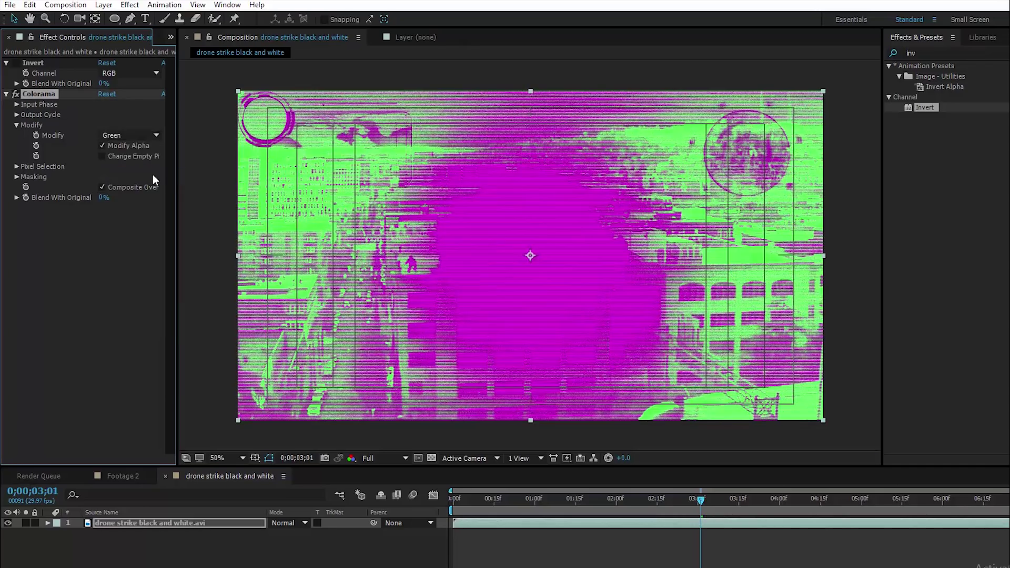
pyautogui.click(693, 501)
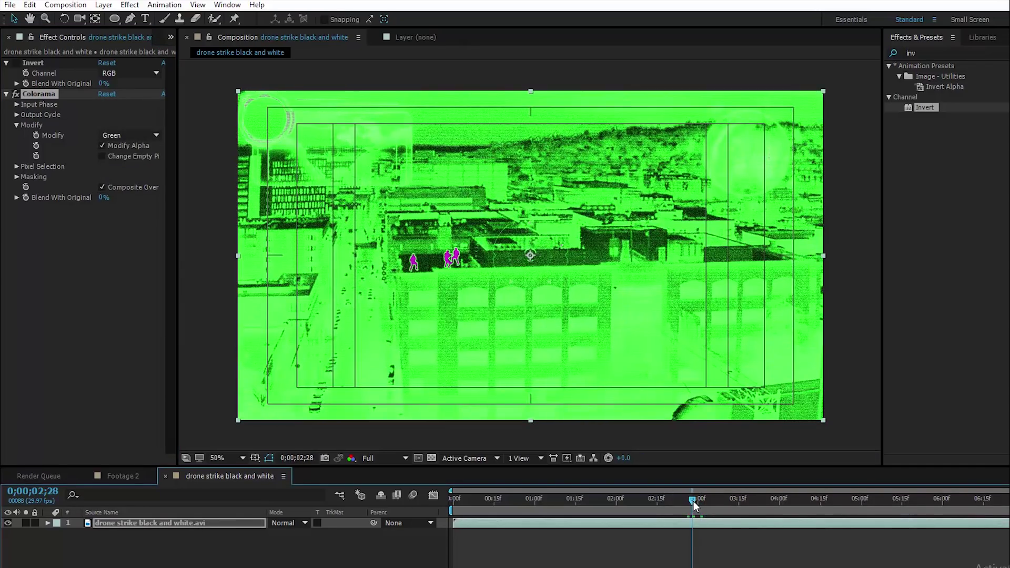
pyautogui.scroll(4, 468, 261)
pyautogui.scroll(-2, 439, 256)
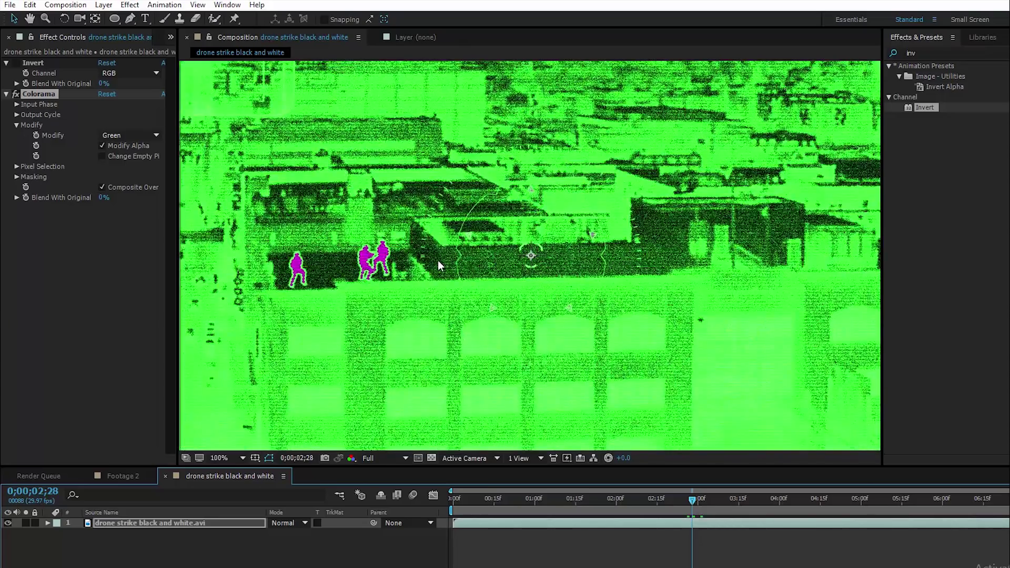
pyautogui.click(17, 63)
pyautogui.scroll(-1, 440, 230)
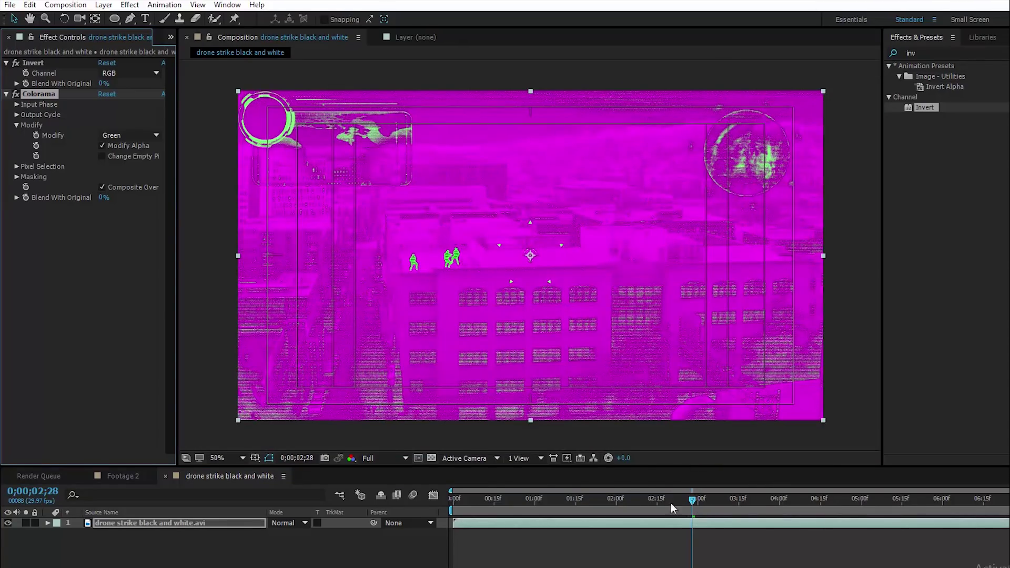
pyautogui.moveTo(711, 504); pyautogui.dragTo(690, 504)
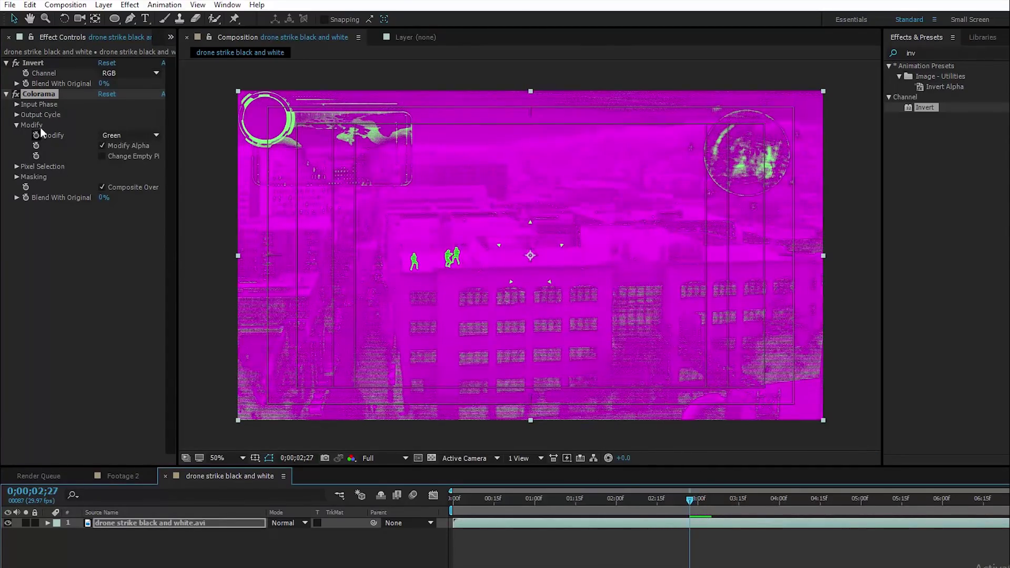
# Set Colorama to modify only the Blue channel, check it at 0;00;02;26, and disable the Invert effect.
pyautogui.click(110, 137)
pyautogui.click(126, 188)
pyautogui.click(688, 505)
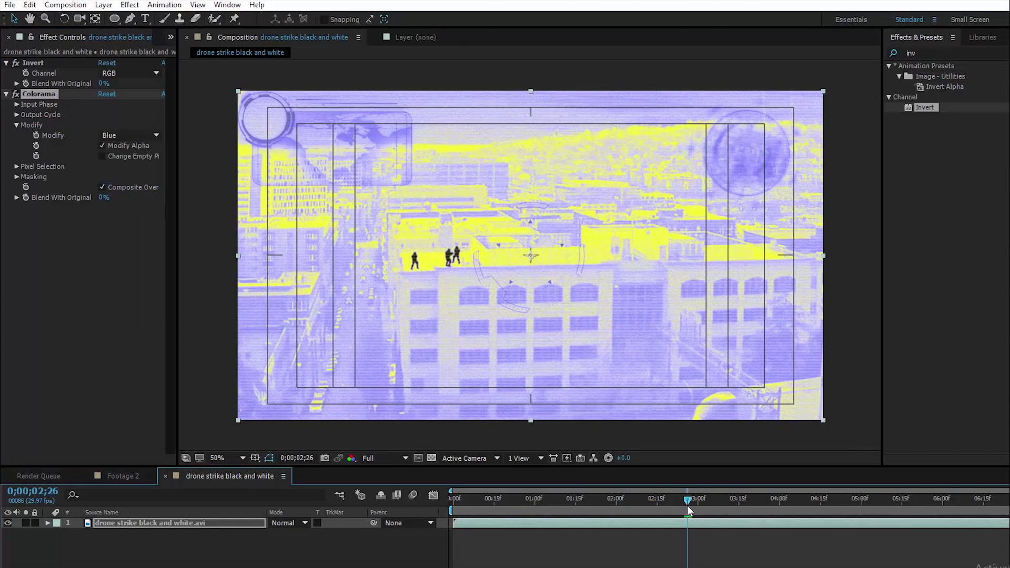
pyautogui.click(15, 62)
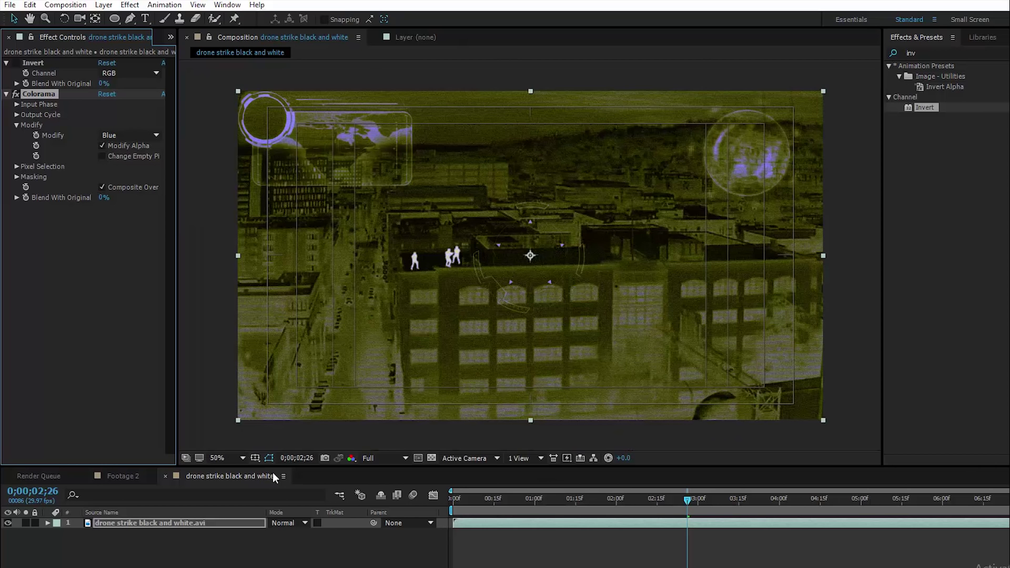
# Review the Blue-channel Colorama look on the soldiers at 0;00;02;04 and on the explosion at 0;00;03;02.
pyautogui.click(221, 459)
pyautogui.click(253, 252)
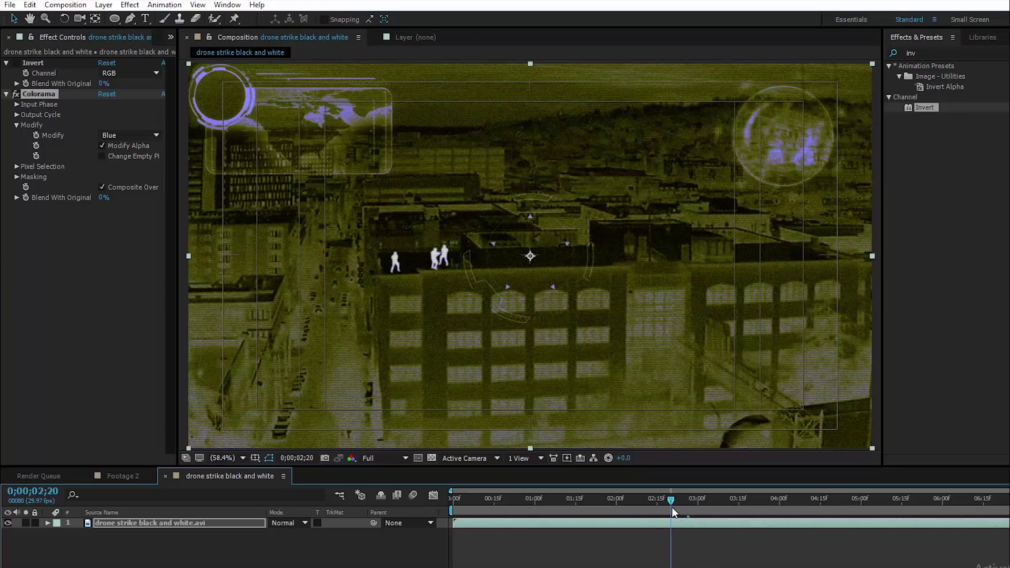
pyautogui.moveTo(671, 509); pyautogui.dragTo(628, 513)
pyautogui.scroll(2, 562, 264)
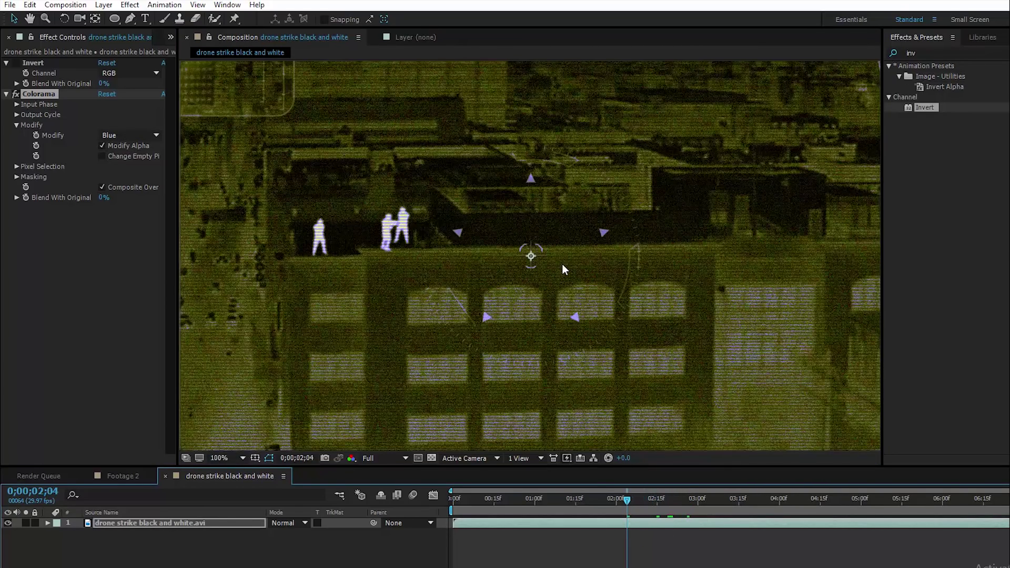
pyautogui.scroll(-2, 541, 251)
pyautogui.moveTo(648, 508); pyautogui.dragTo(705, 514)
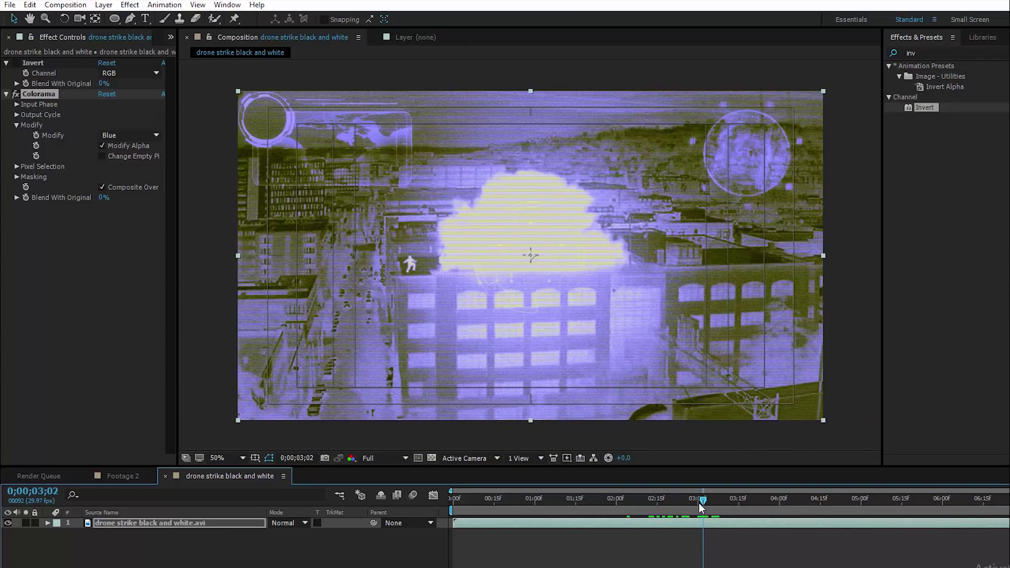